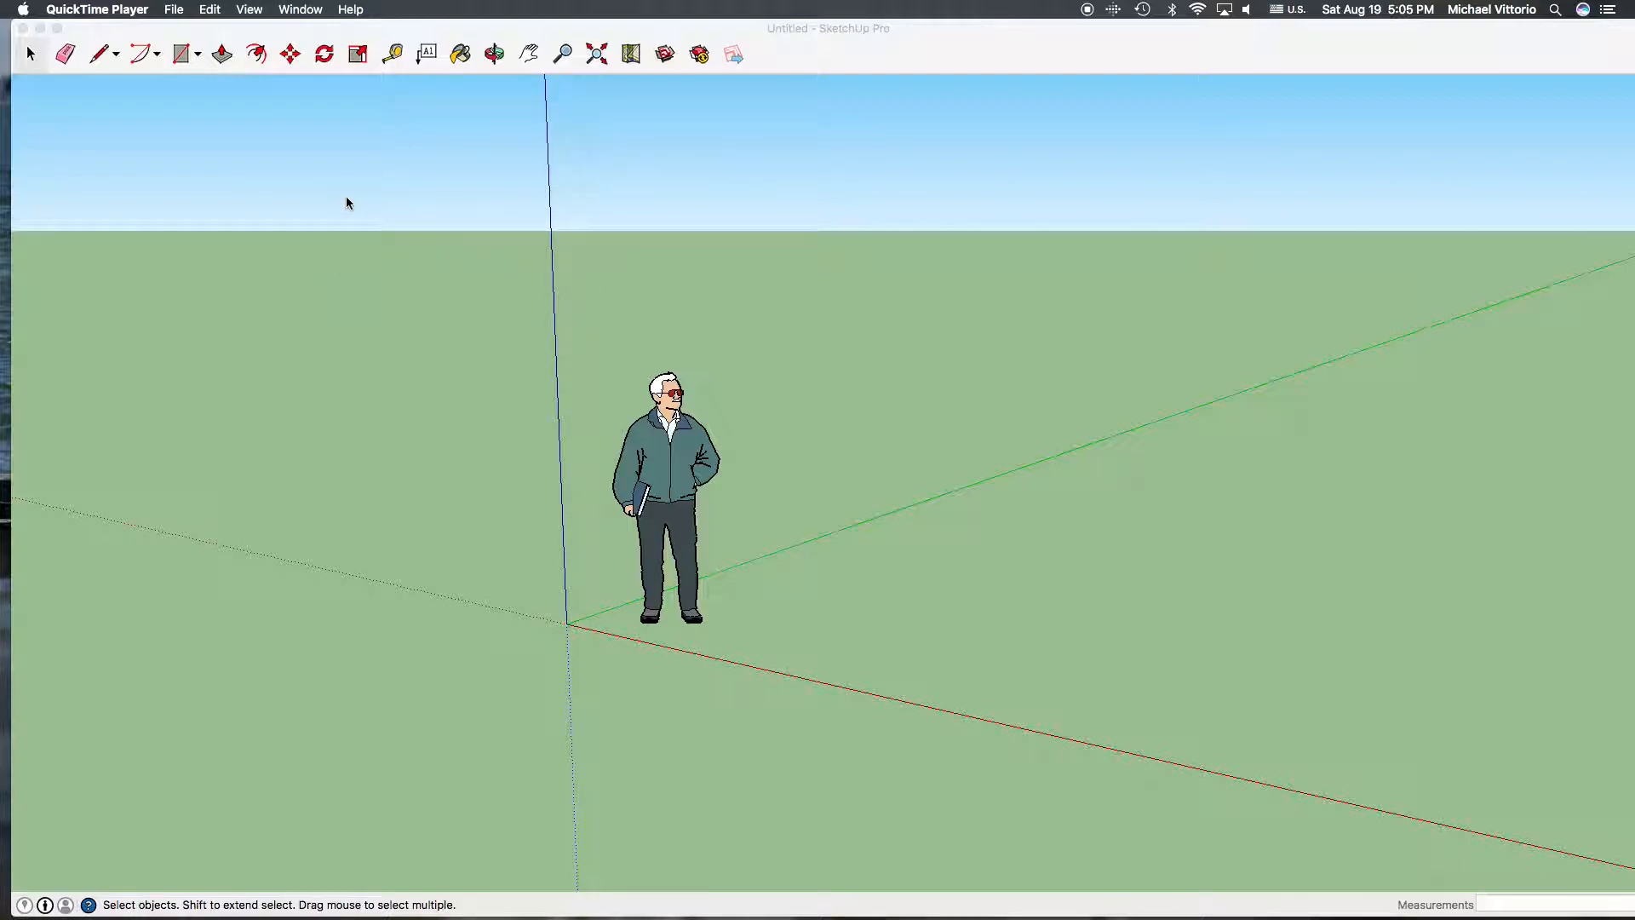
# Show the Large Tool Set palette and place it beside the drawing area, clear of the main toolbar.
pyautogui.click(248, 10)
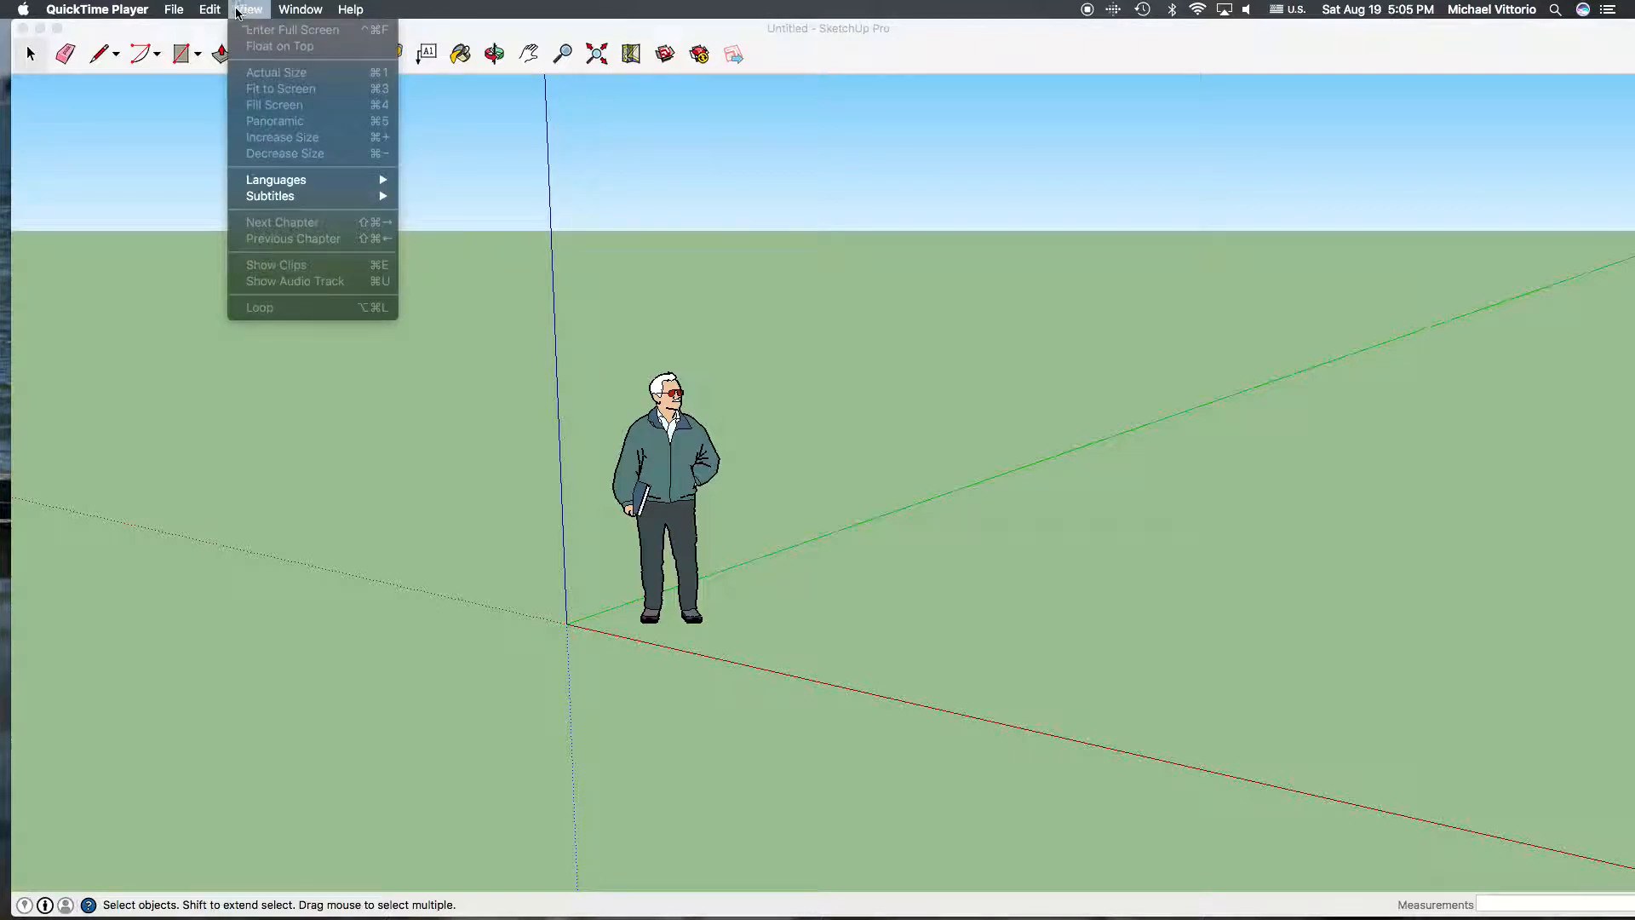
pyautogui.moveTo(213, 13)
pyautogui.click(299, 24)
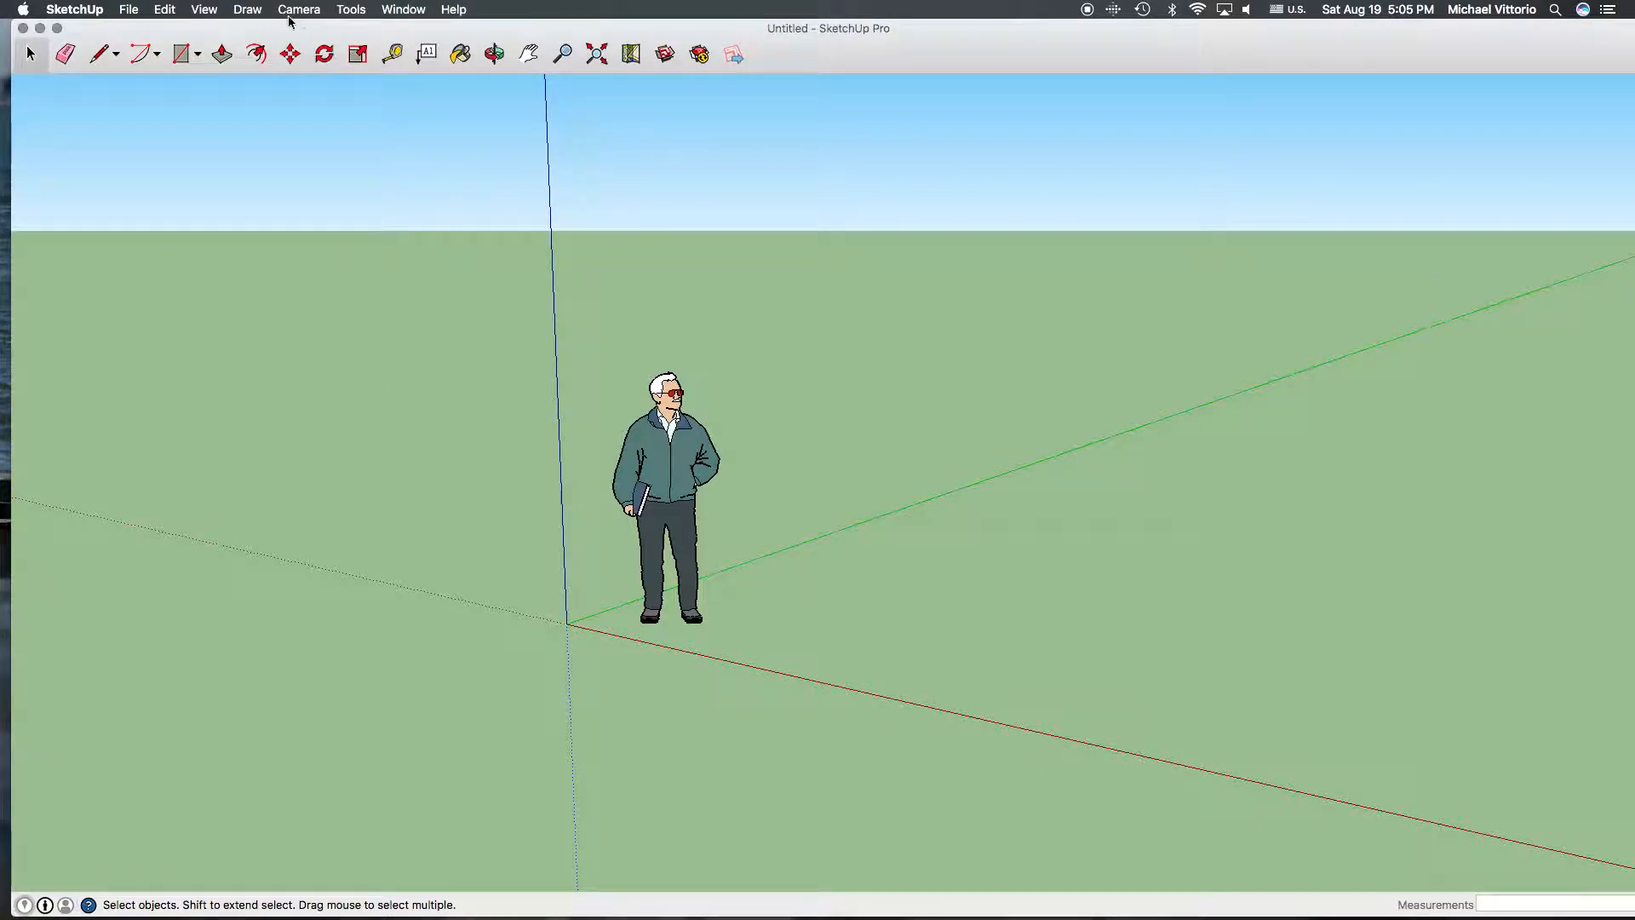
pyautogui.click(217, 16)
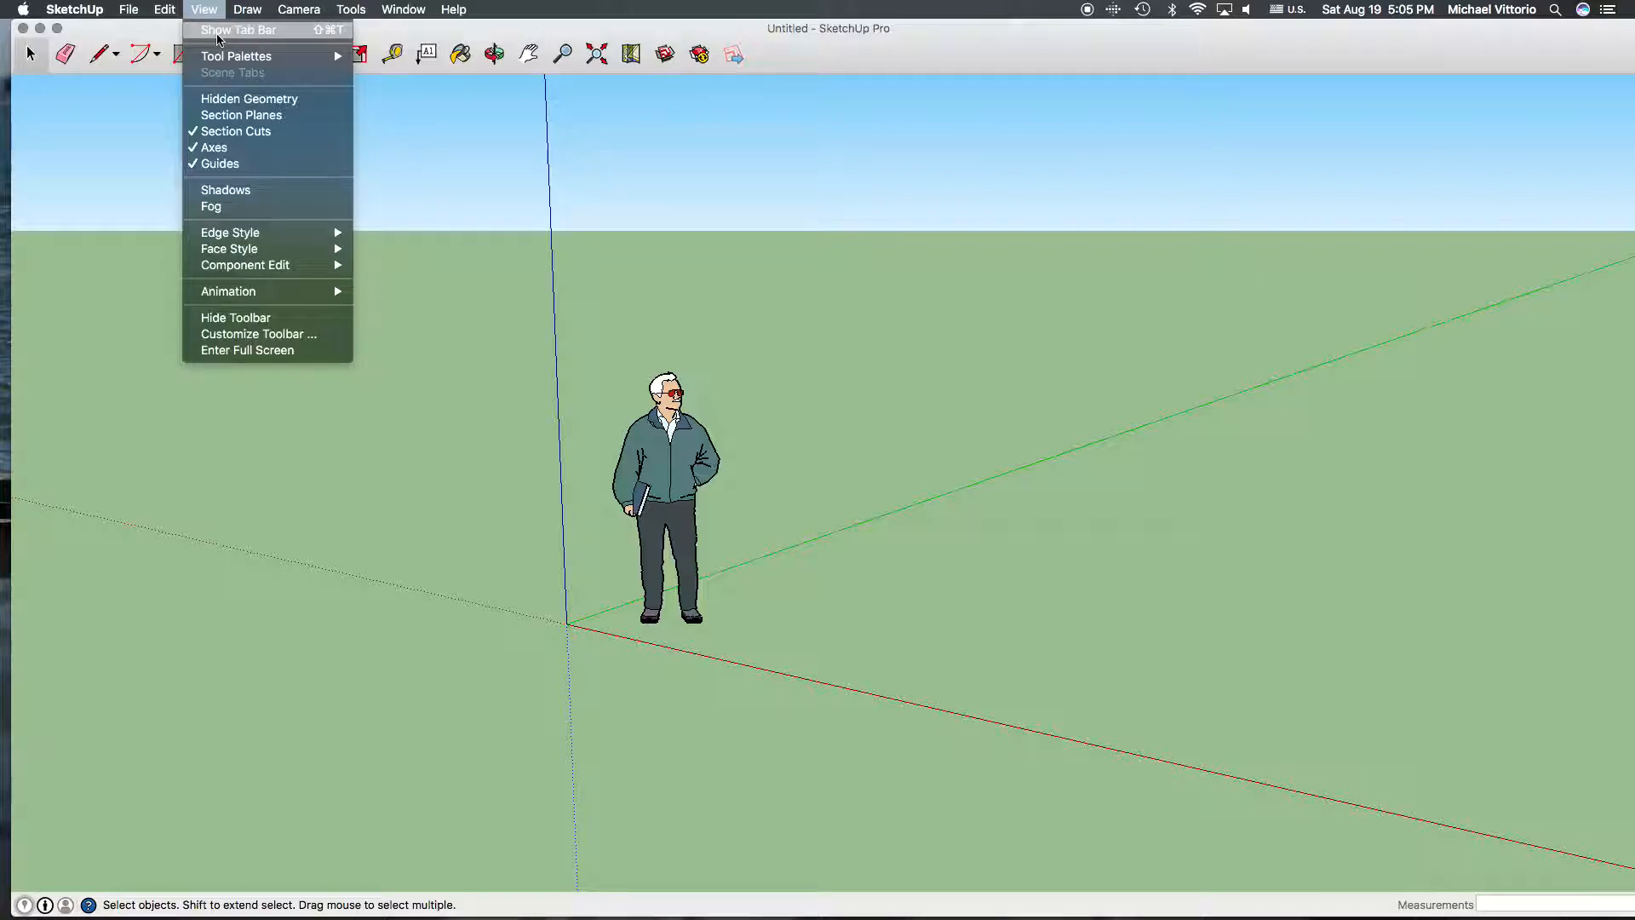
pyautogui.moveTo(231, 59)
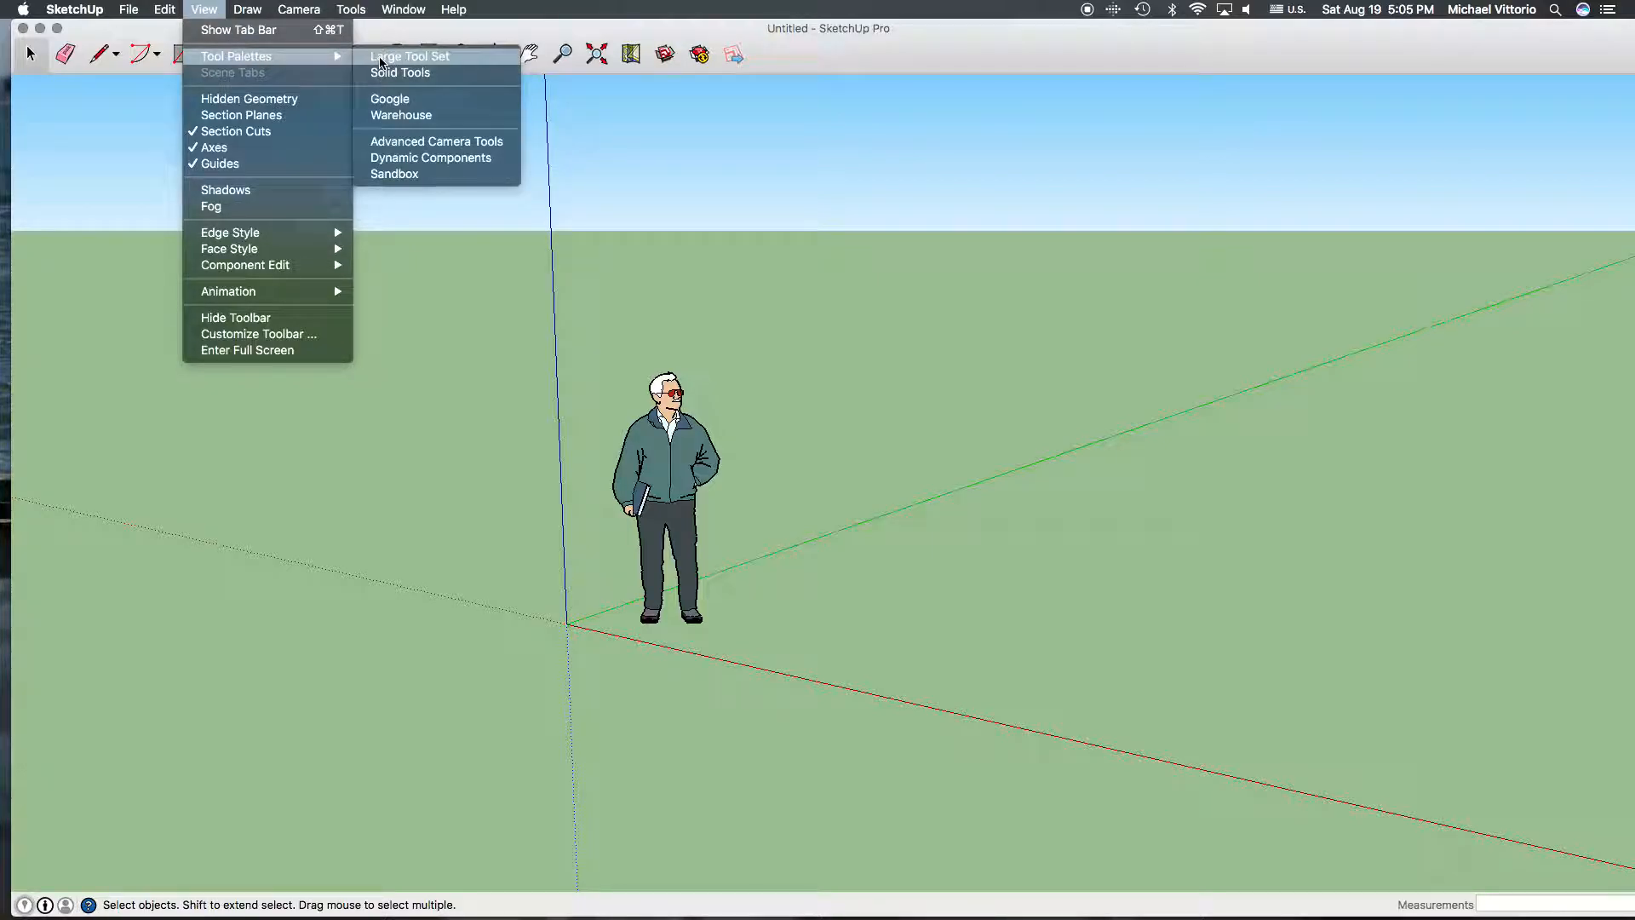
pyautogui.click(390, 57)
pyautogui.moveTo(85, 79); pyautogui.dragTo(82, 218)
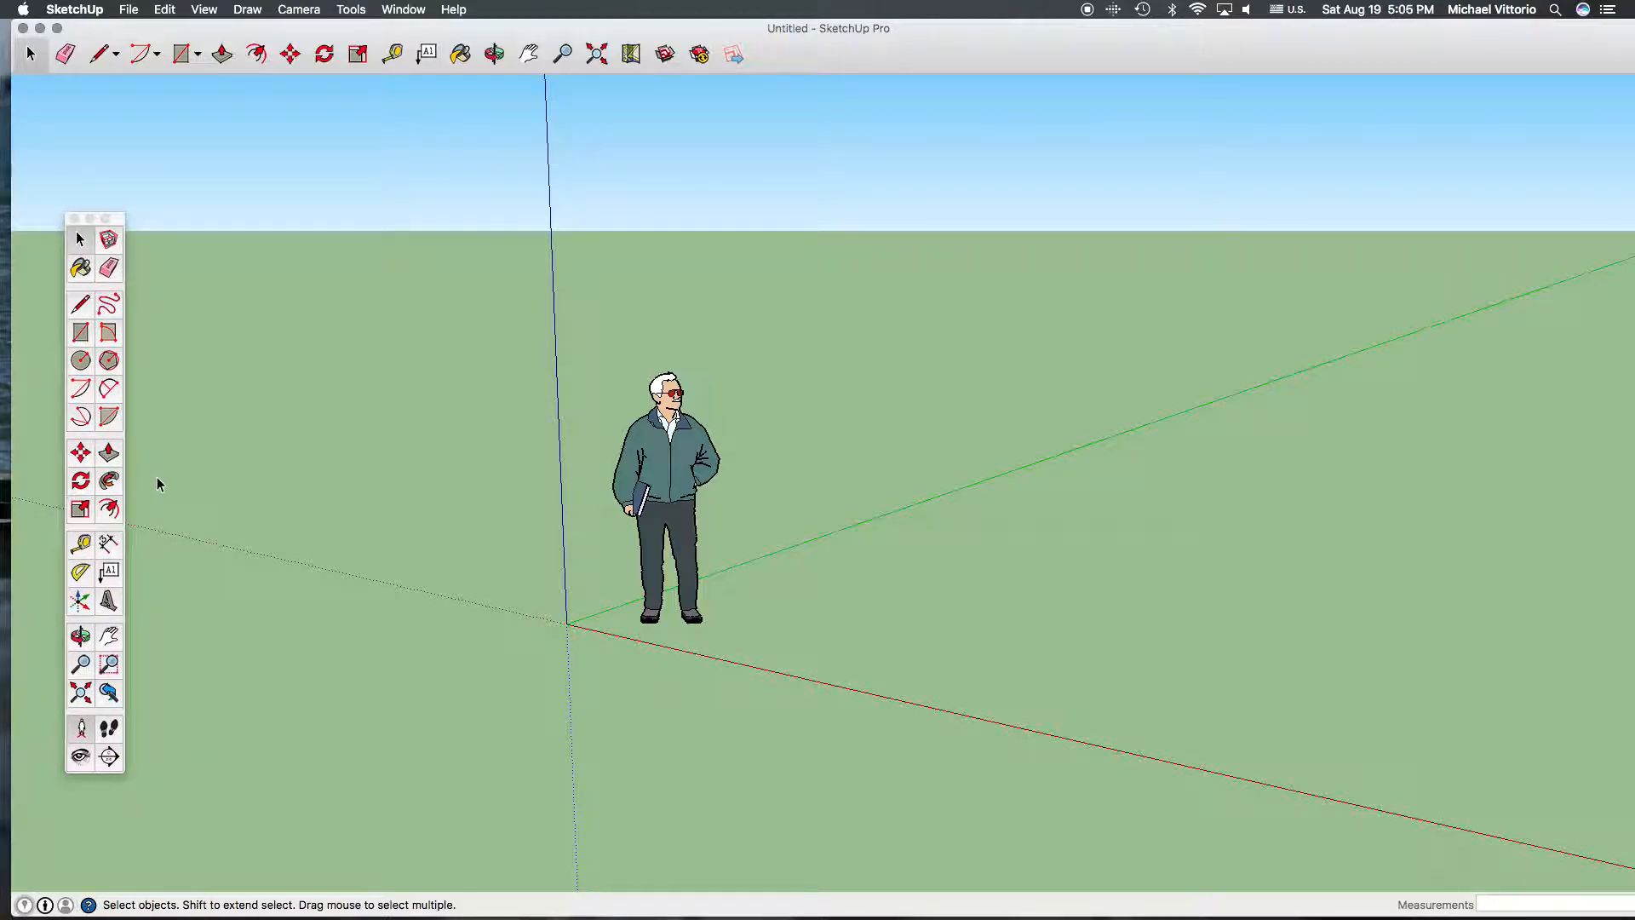
# Open the 3D Warehouse to get models for the scene.
pyautogui.click(495, 54)
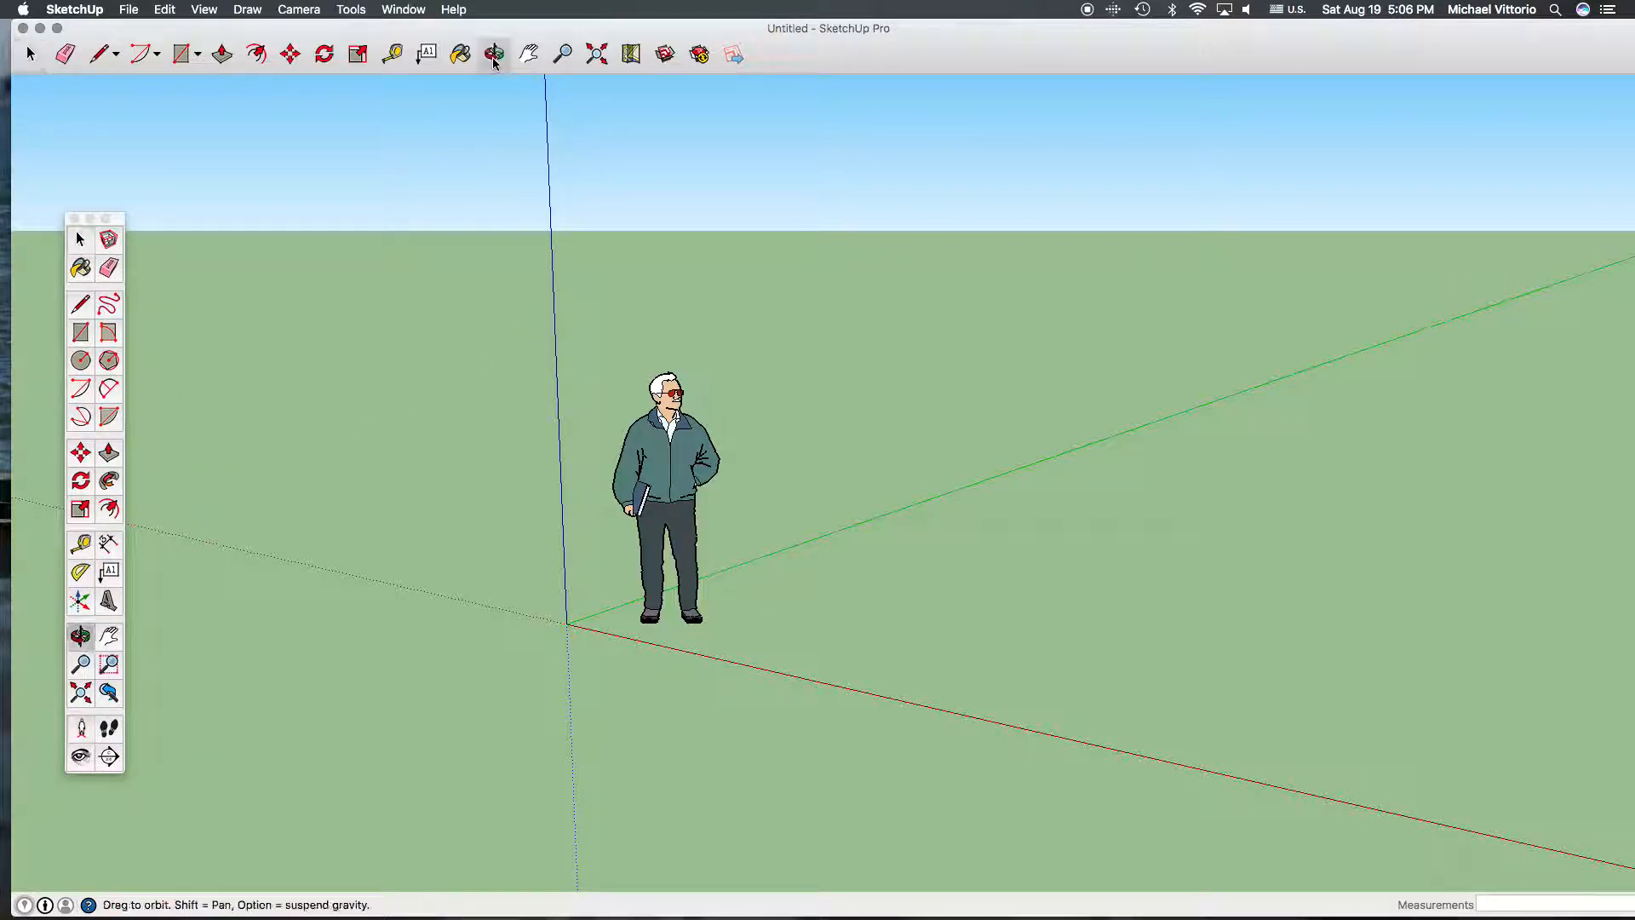
pyautogui.moveTo(664, 404)
pyautogui.mouseDown()
pyautogui.moveTo(809, 436)
pyautogui.moveTo(934, 414)
pyautogui.moveTo(945, 602)
pyautogui.moveTo(978, 558)
pyautogui.moveTo(952, 569)
pyautogui.mouseUp()
pyautogui.moveTo(960, 503)
pyautogui.mouseDown()
pyautogui.moveTo(948, 443)
pyautogui.moveTo(1047, 423)
pyautogui.mouseUp()
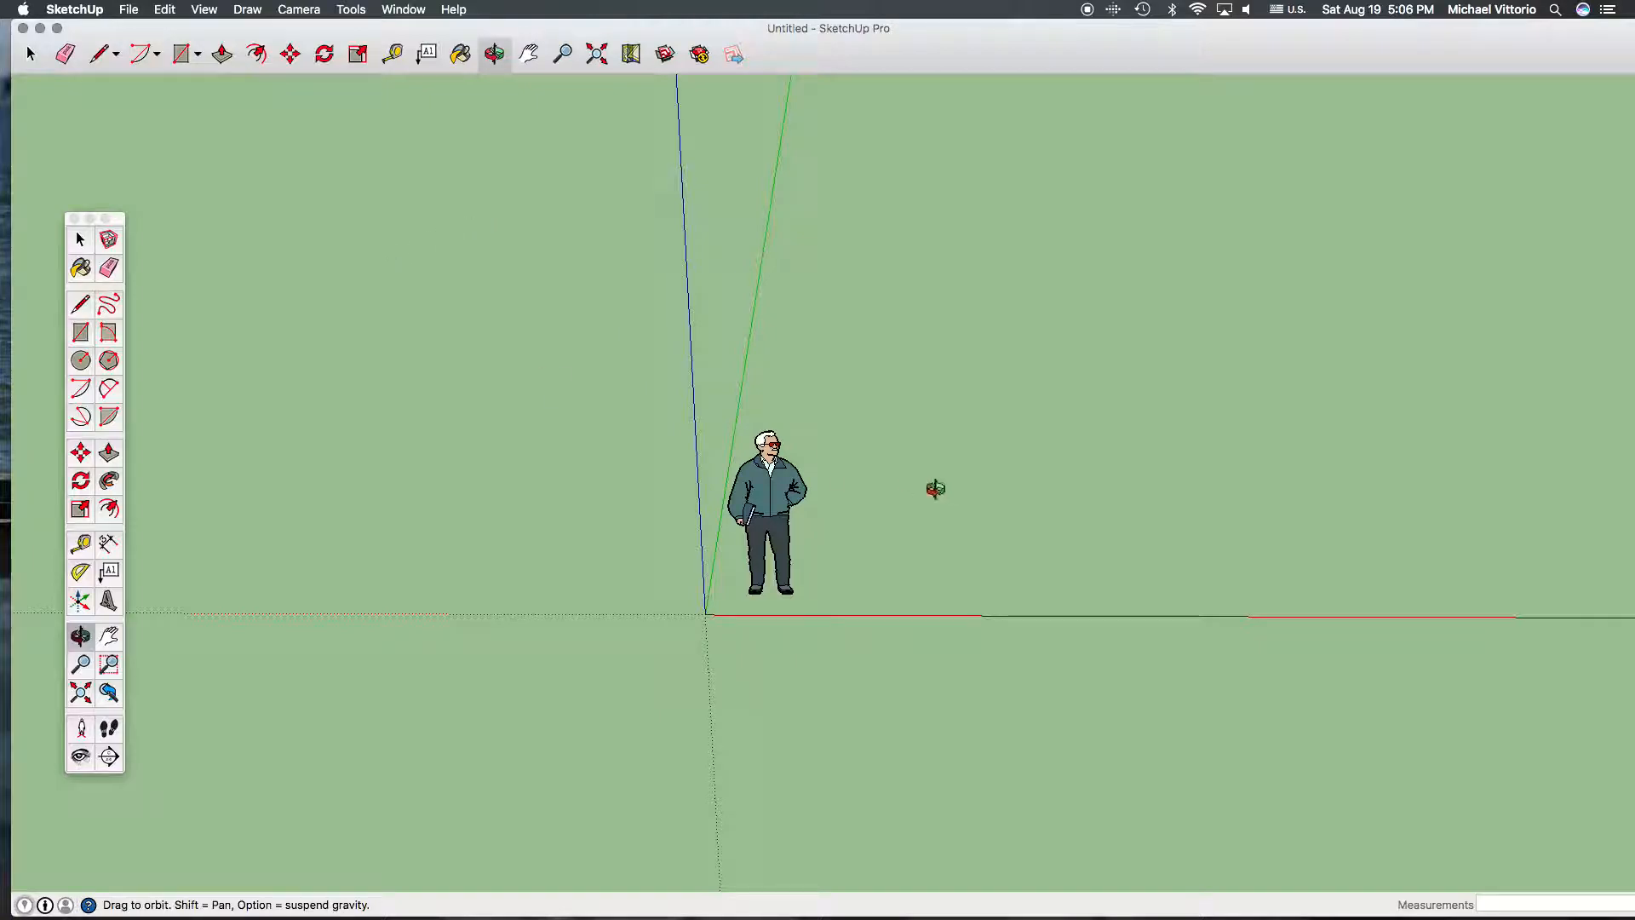
pyautogui.click(129, 10)
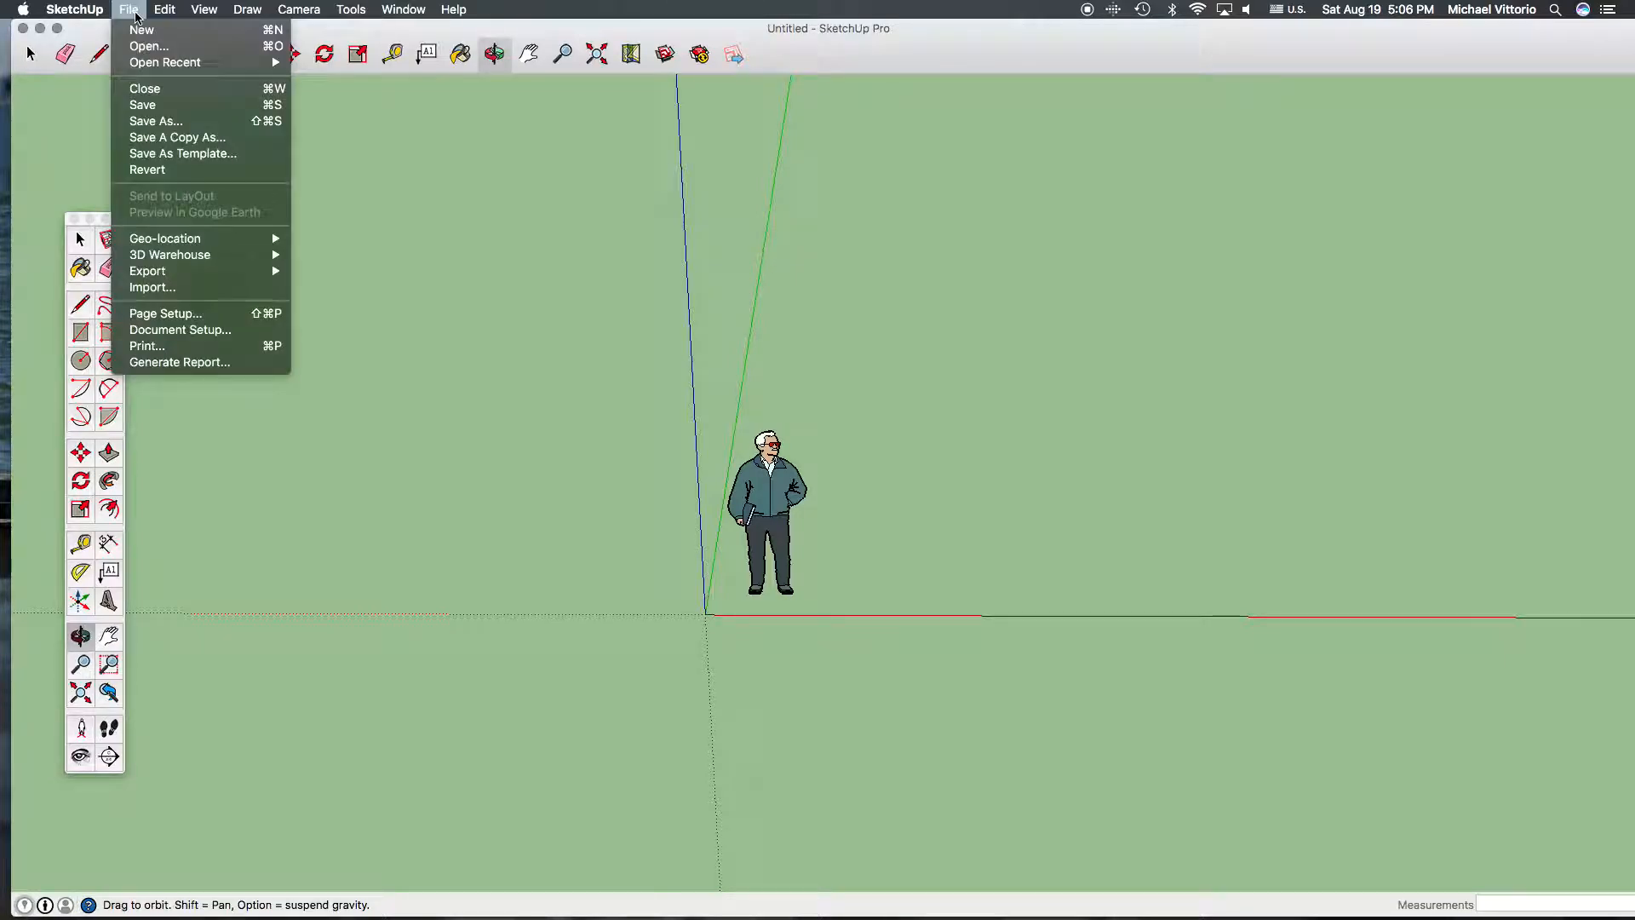
pyautogui.moveTo(193, 259)
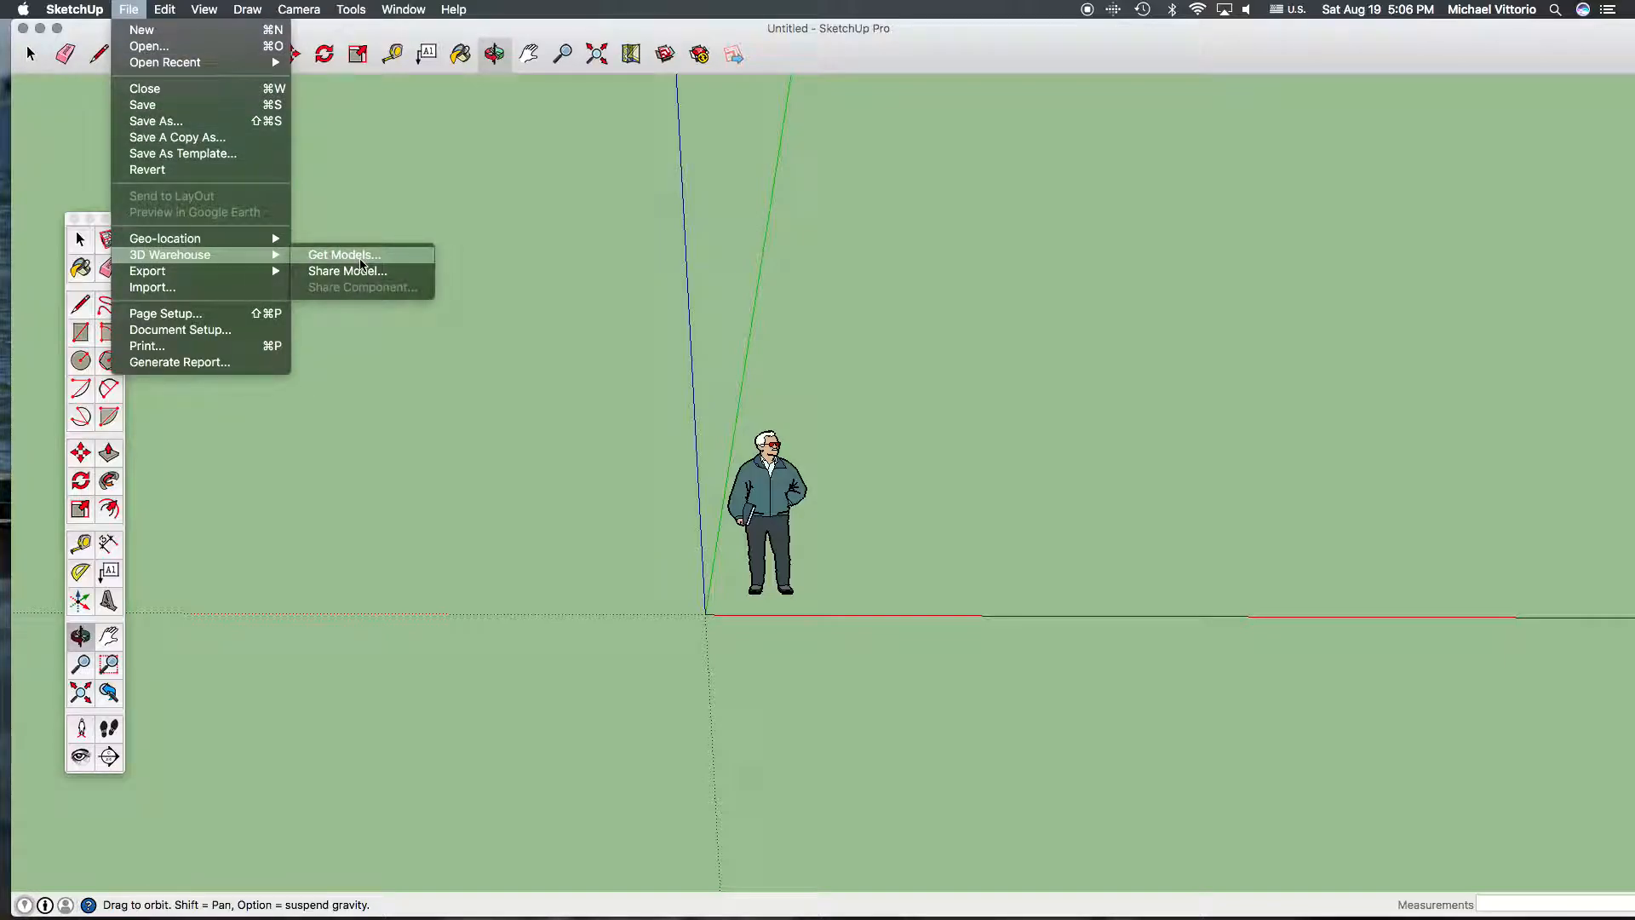
pyautogui.click(360, 257)
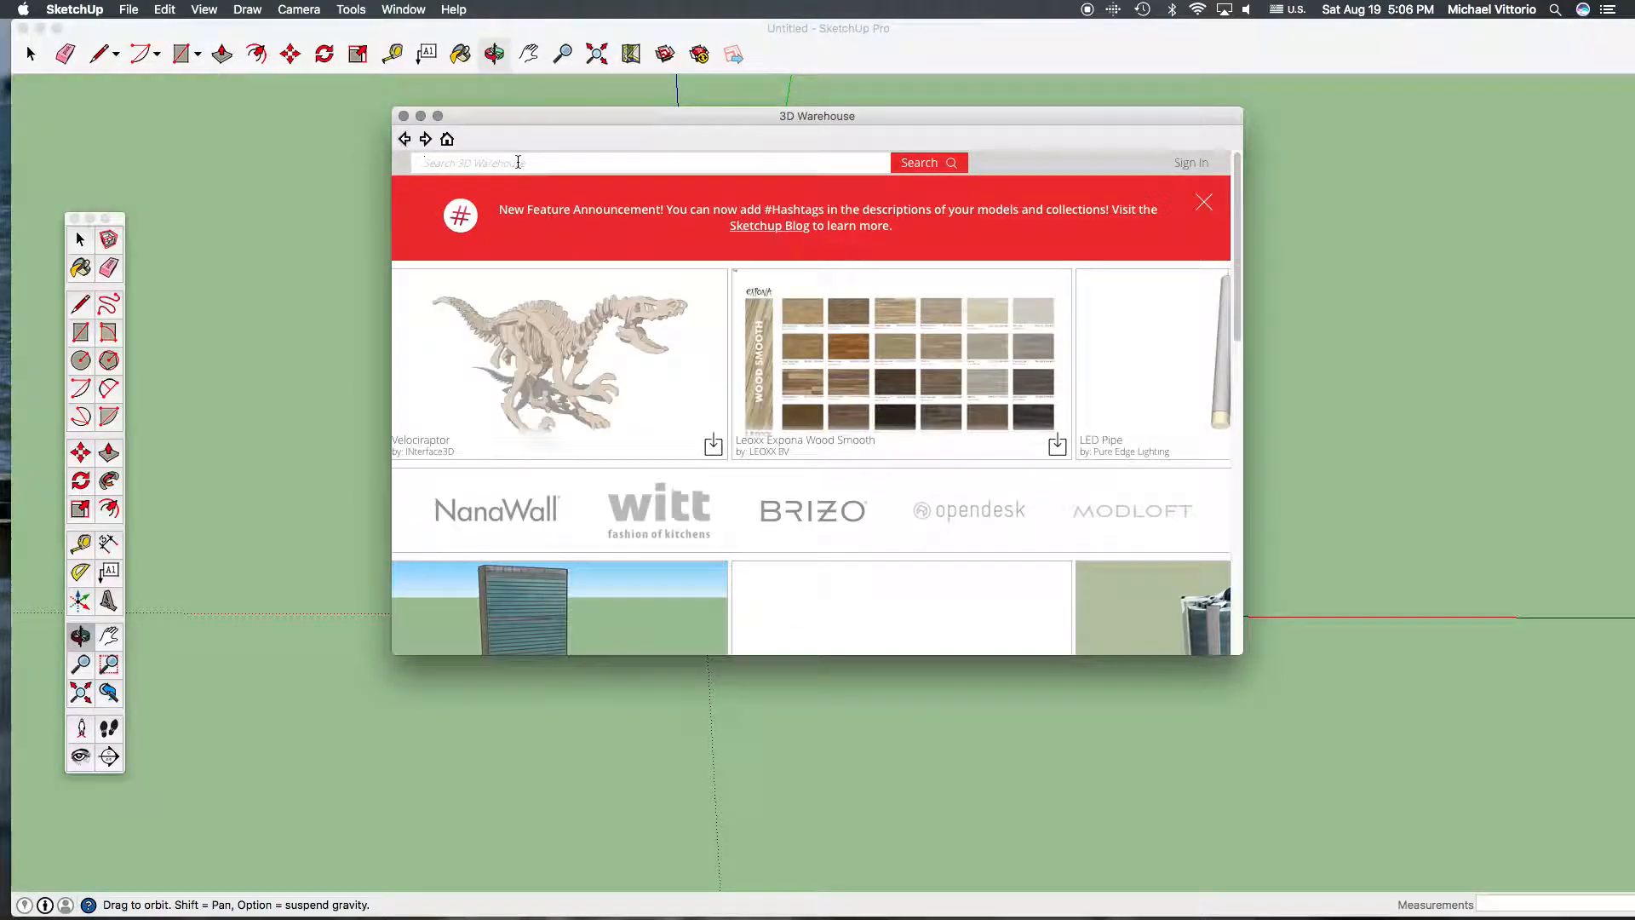
# Search the 3D Warehouse for "snowmobile".
pyautogui.click(517, 161)
pyautogui.write('sn')
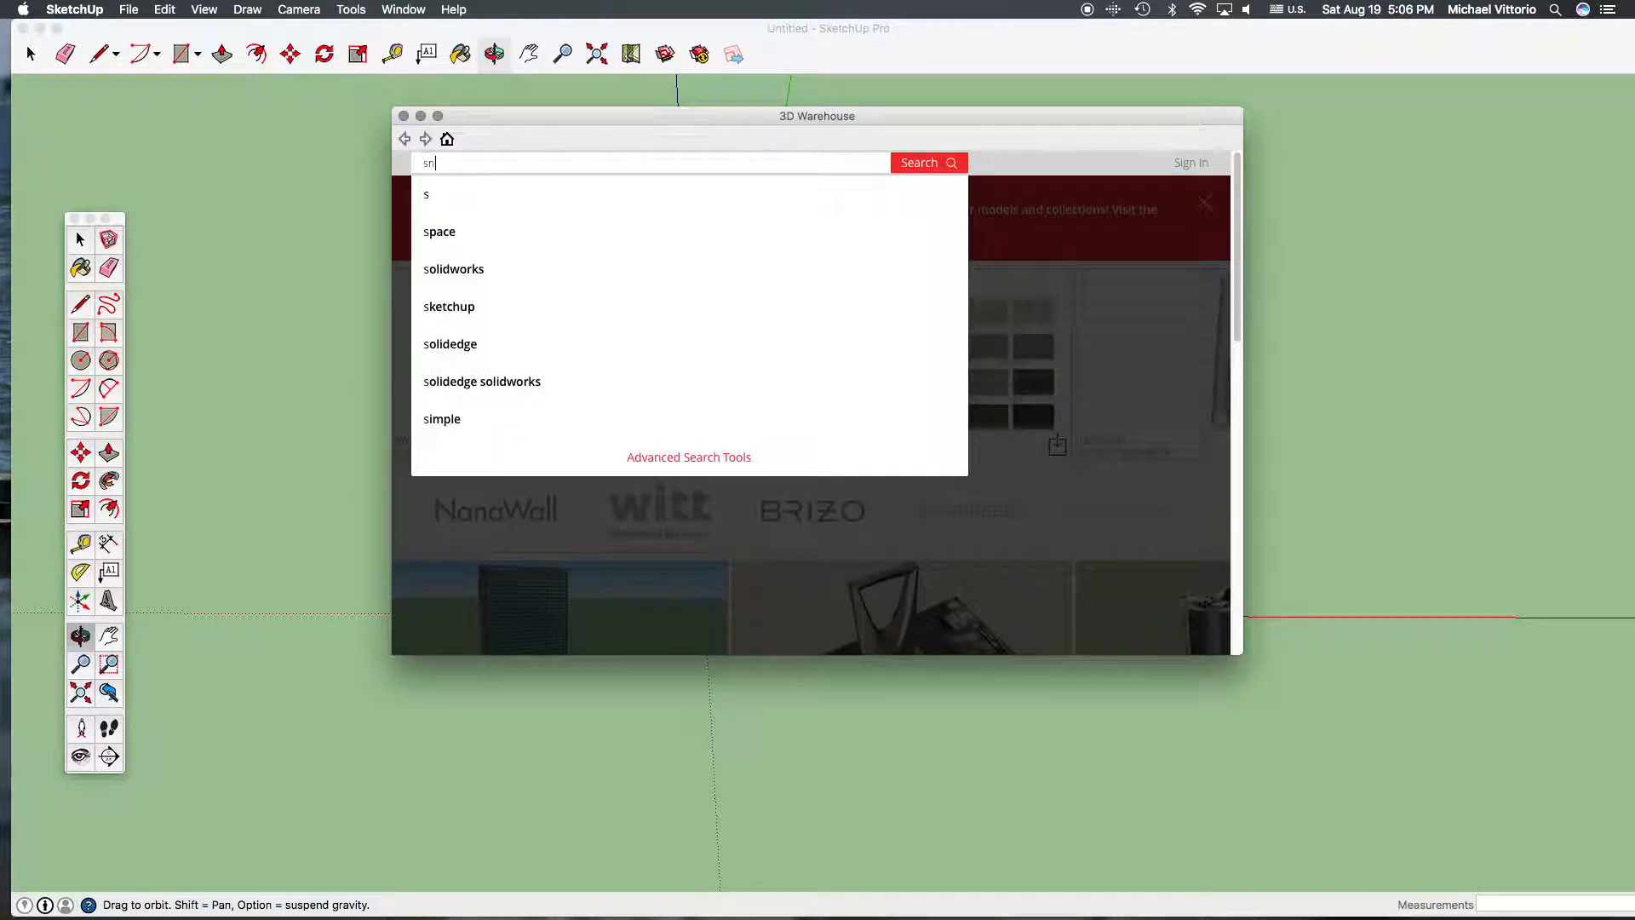
pyautogui.write('owb')
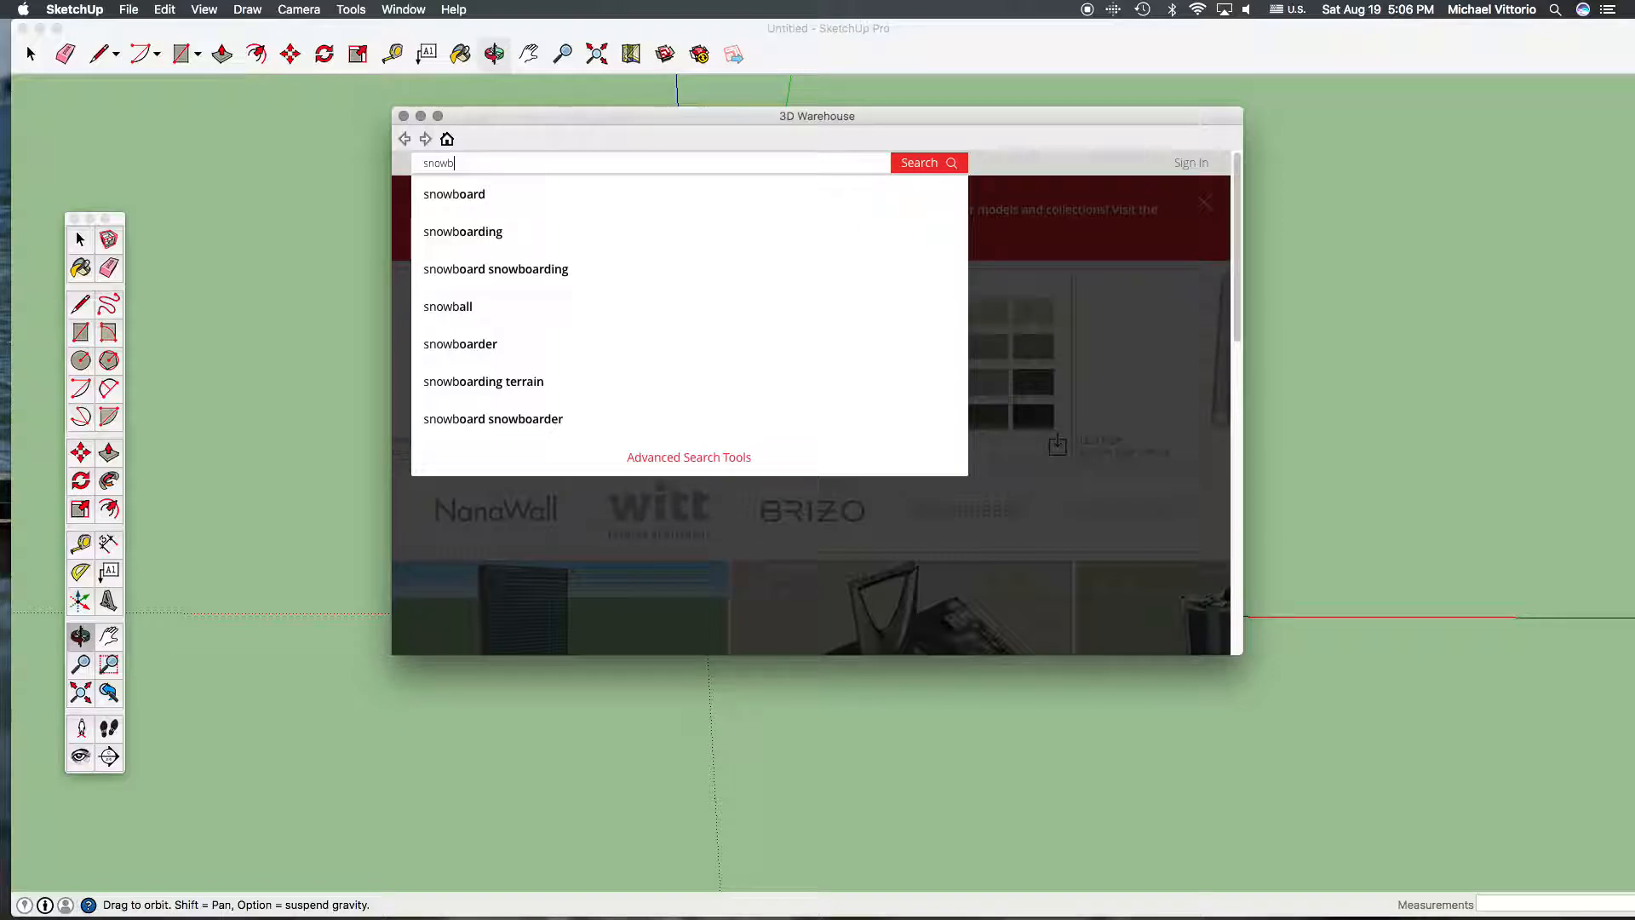
pyautogui.press('BackSpace')
pyautogui.write('mo')
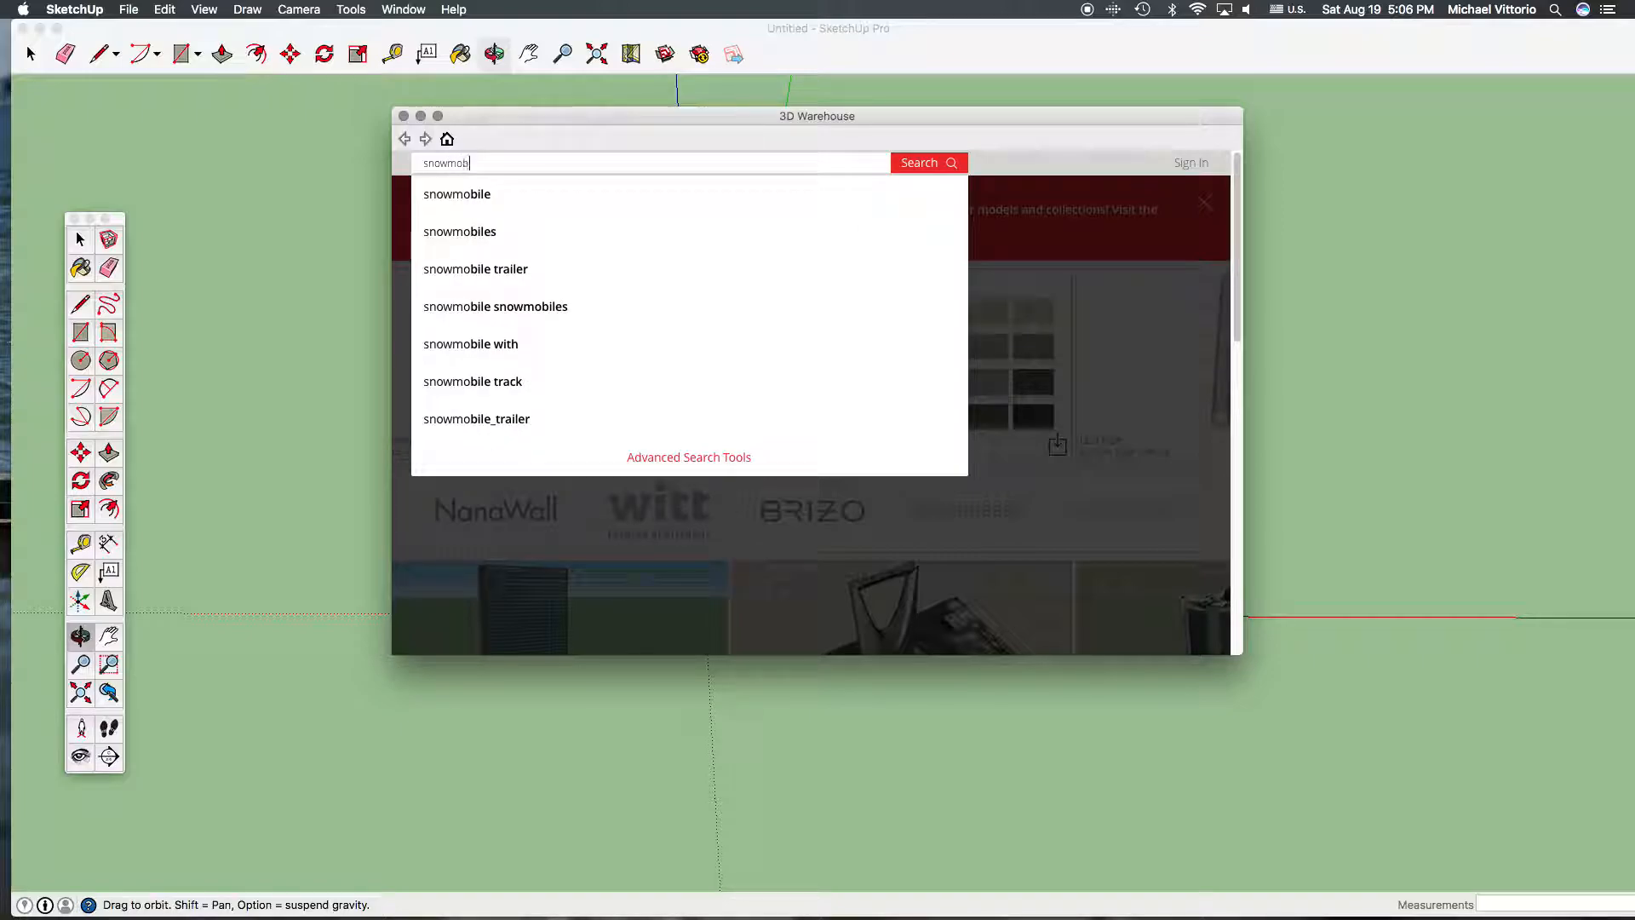
pyautogui.write('b')
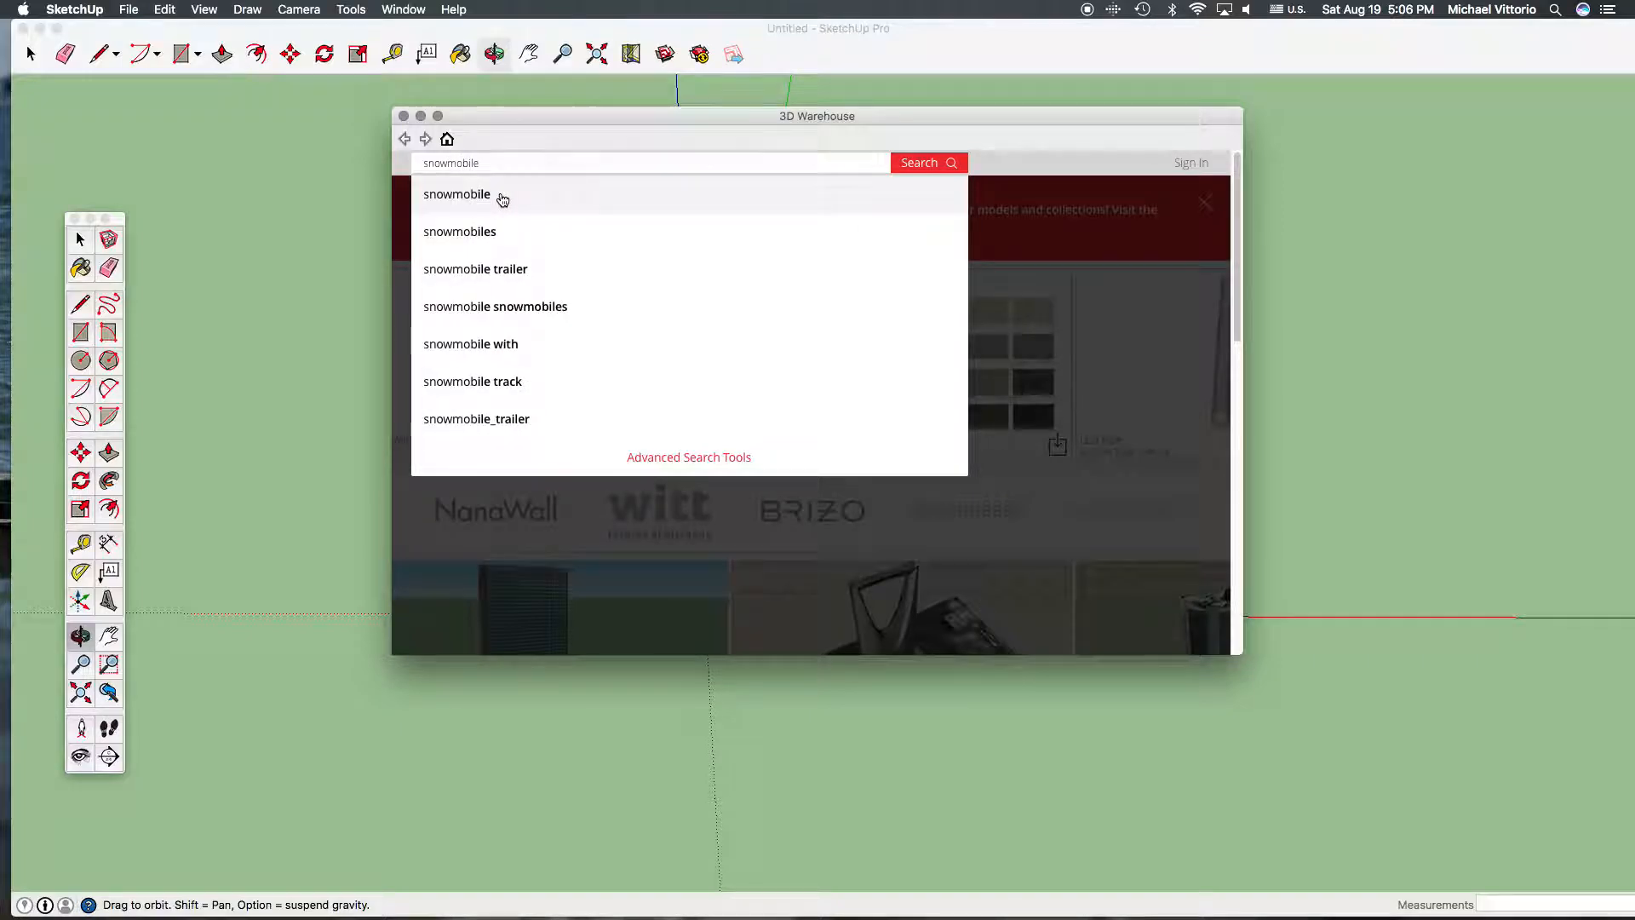
pyautogui.click(501, 197)
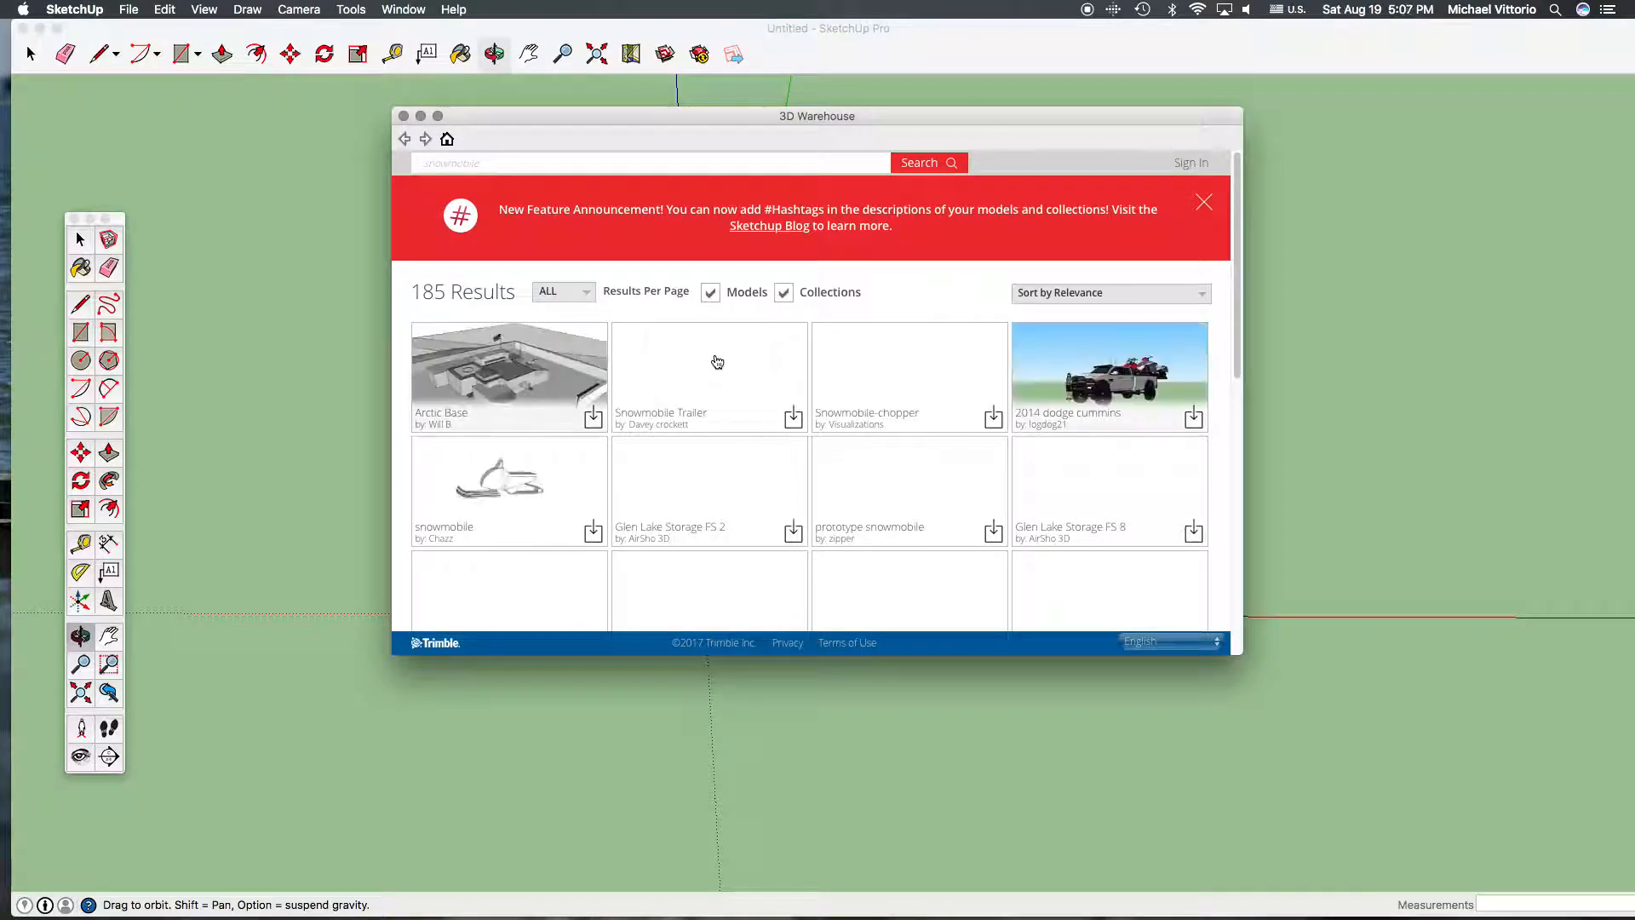
# Open the "prototype snowmobile" model from the results and inspect it in the 3D preview.
pyautogui.scroll(-3, 697, 351)
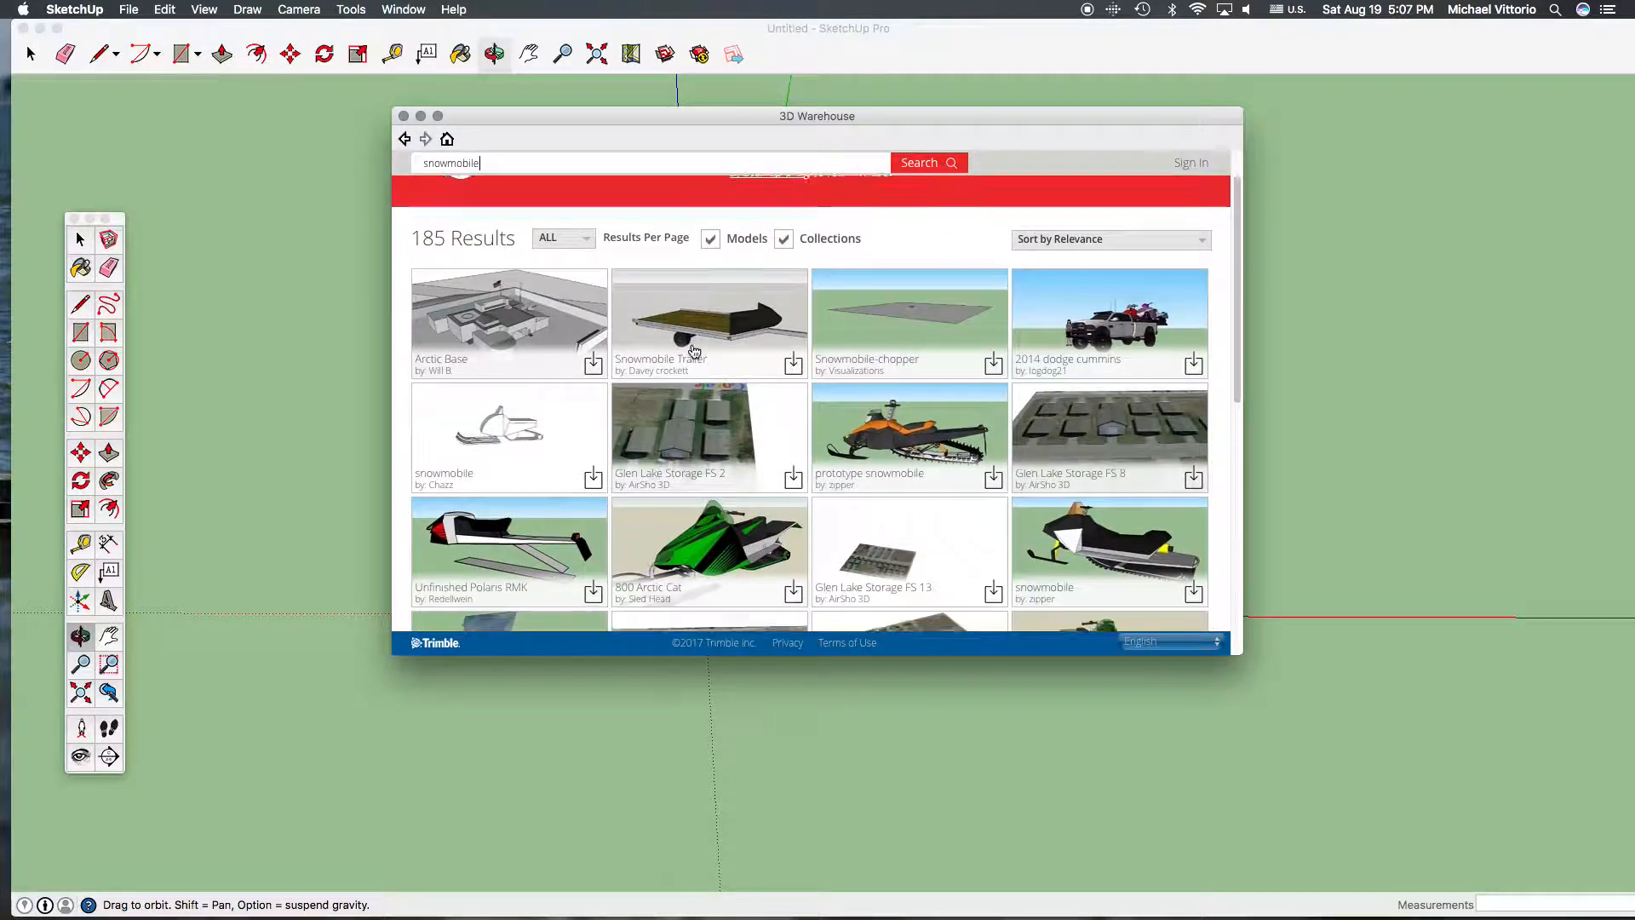
pyautogui.scroll(-1, 694, 352)
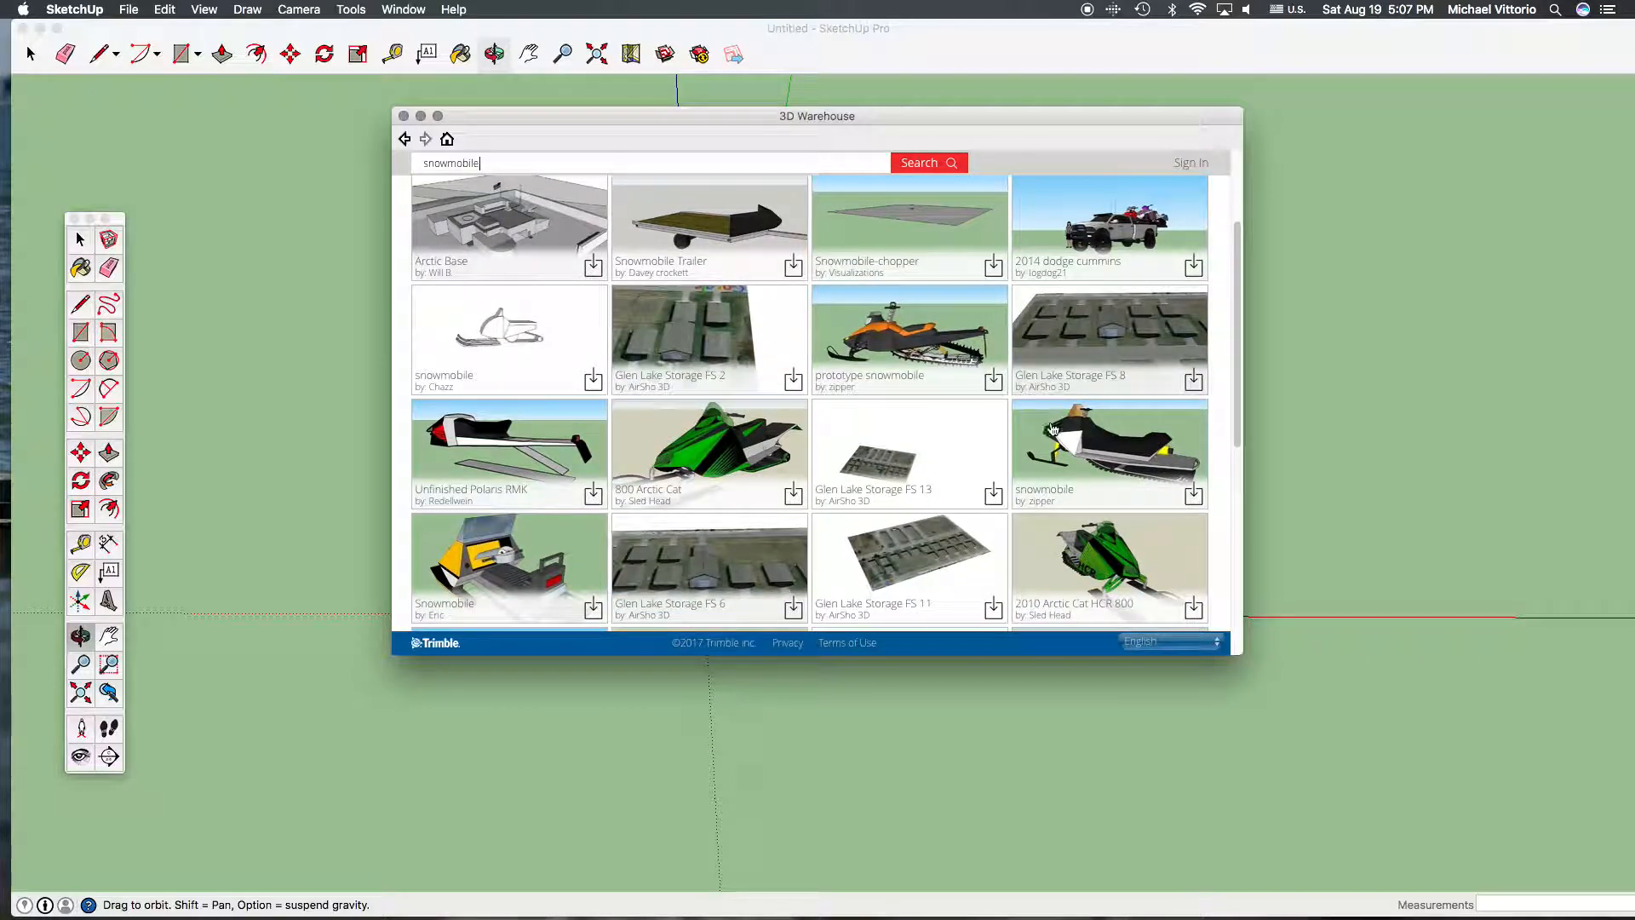
pyautogui.click(922, 354)
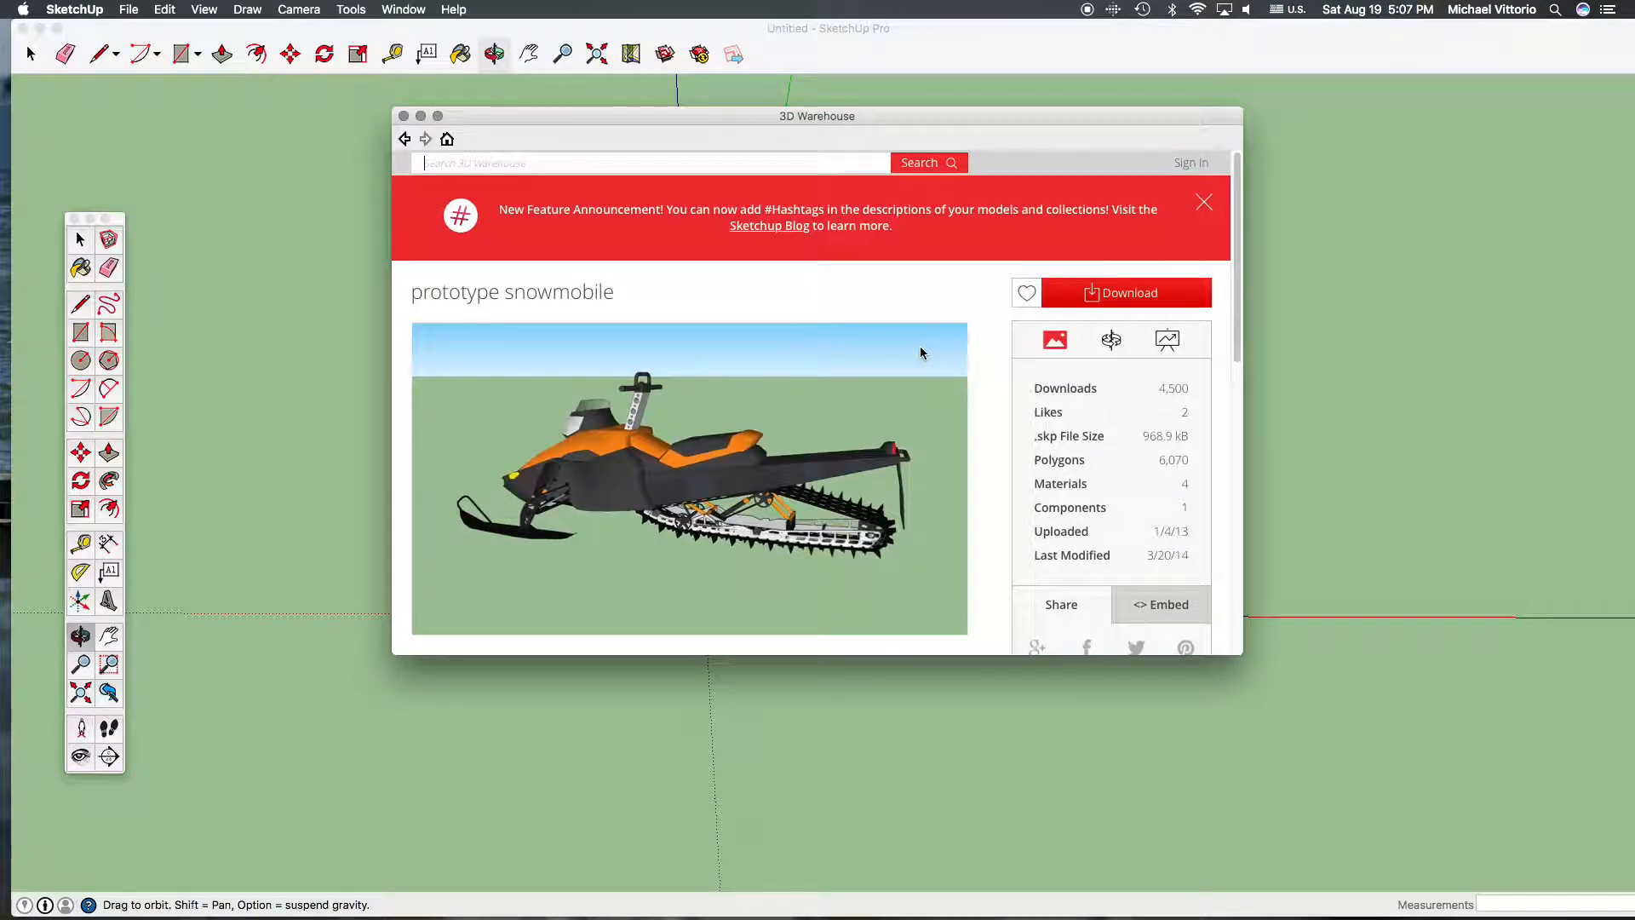
pyautogui.click(1111, 345)
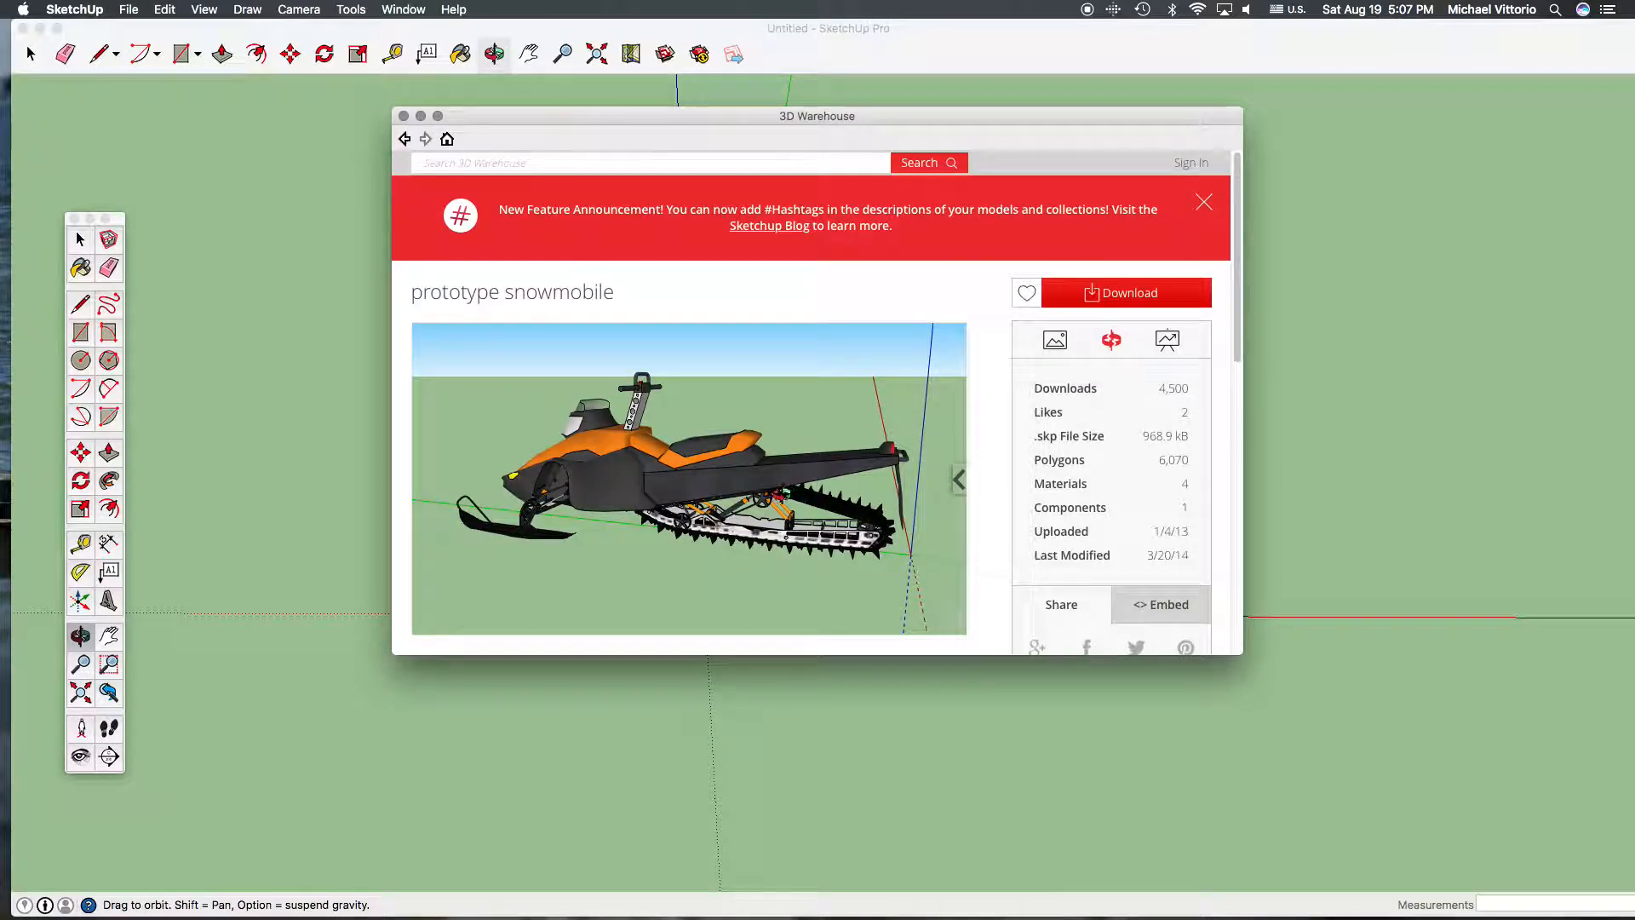
pyautogui.moveTo(670, 511); pyautogui.dragTo(809, 507)
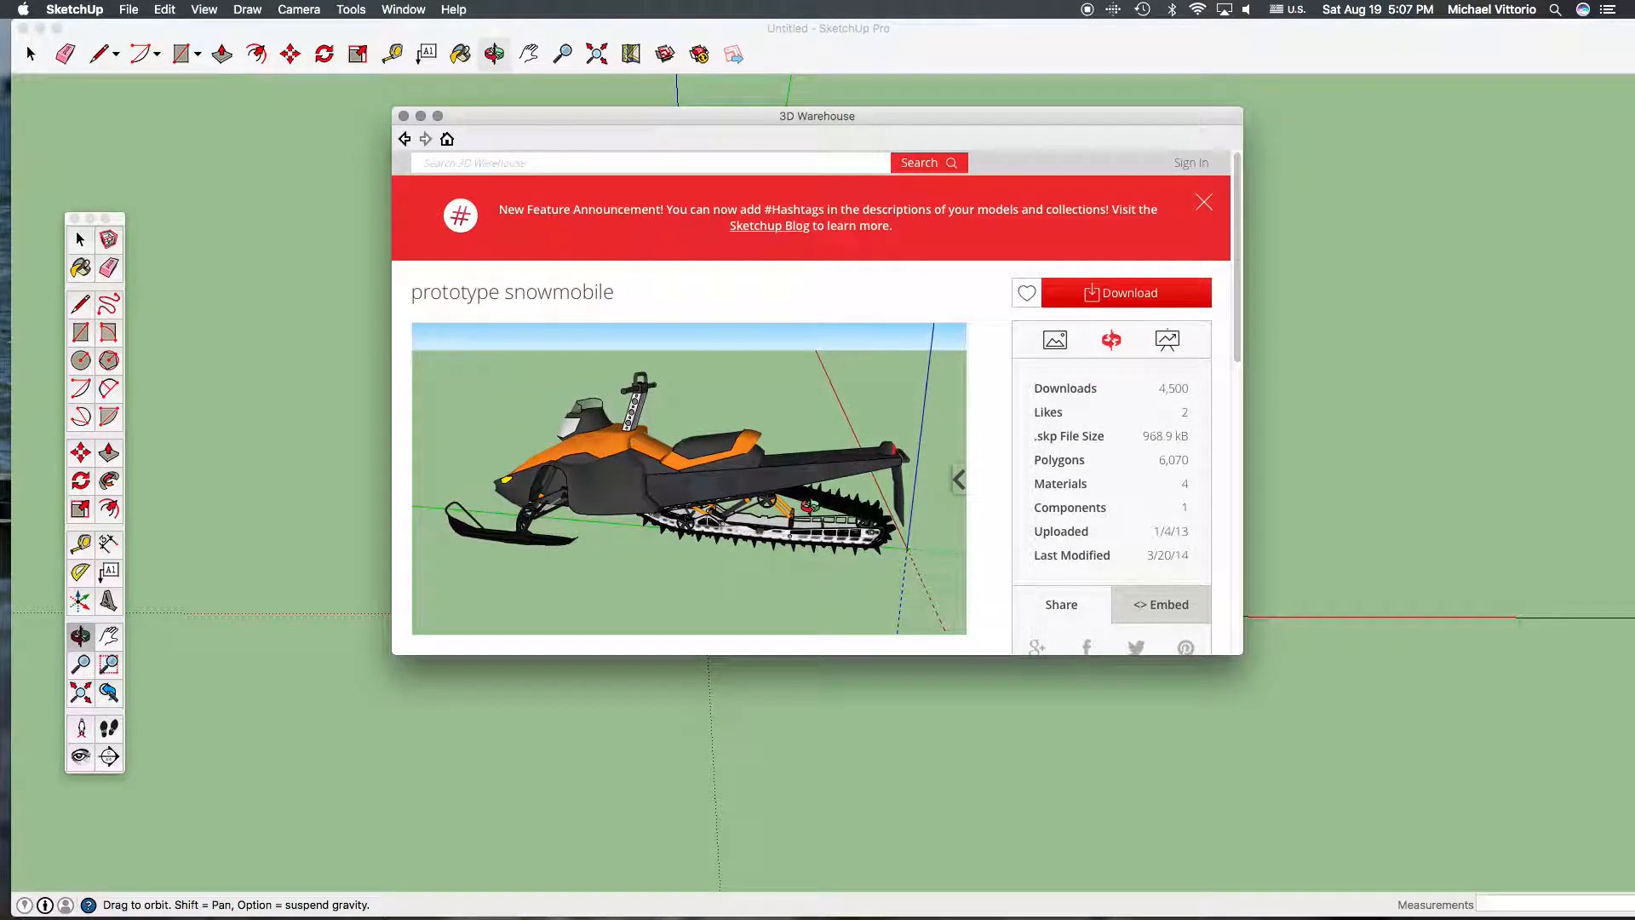
# Download the prototype snowmobile, accept the terms, load it directly into the model and place it on the red axis beside the person.
pyautogui.click(1111, 294)
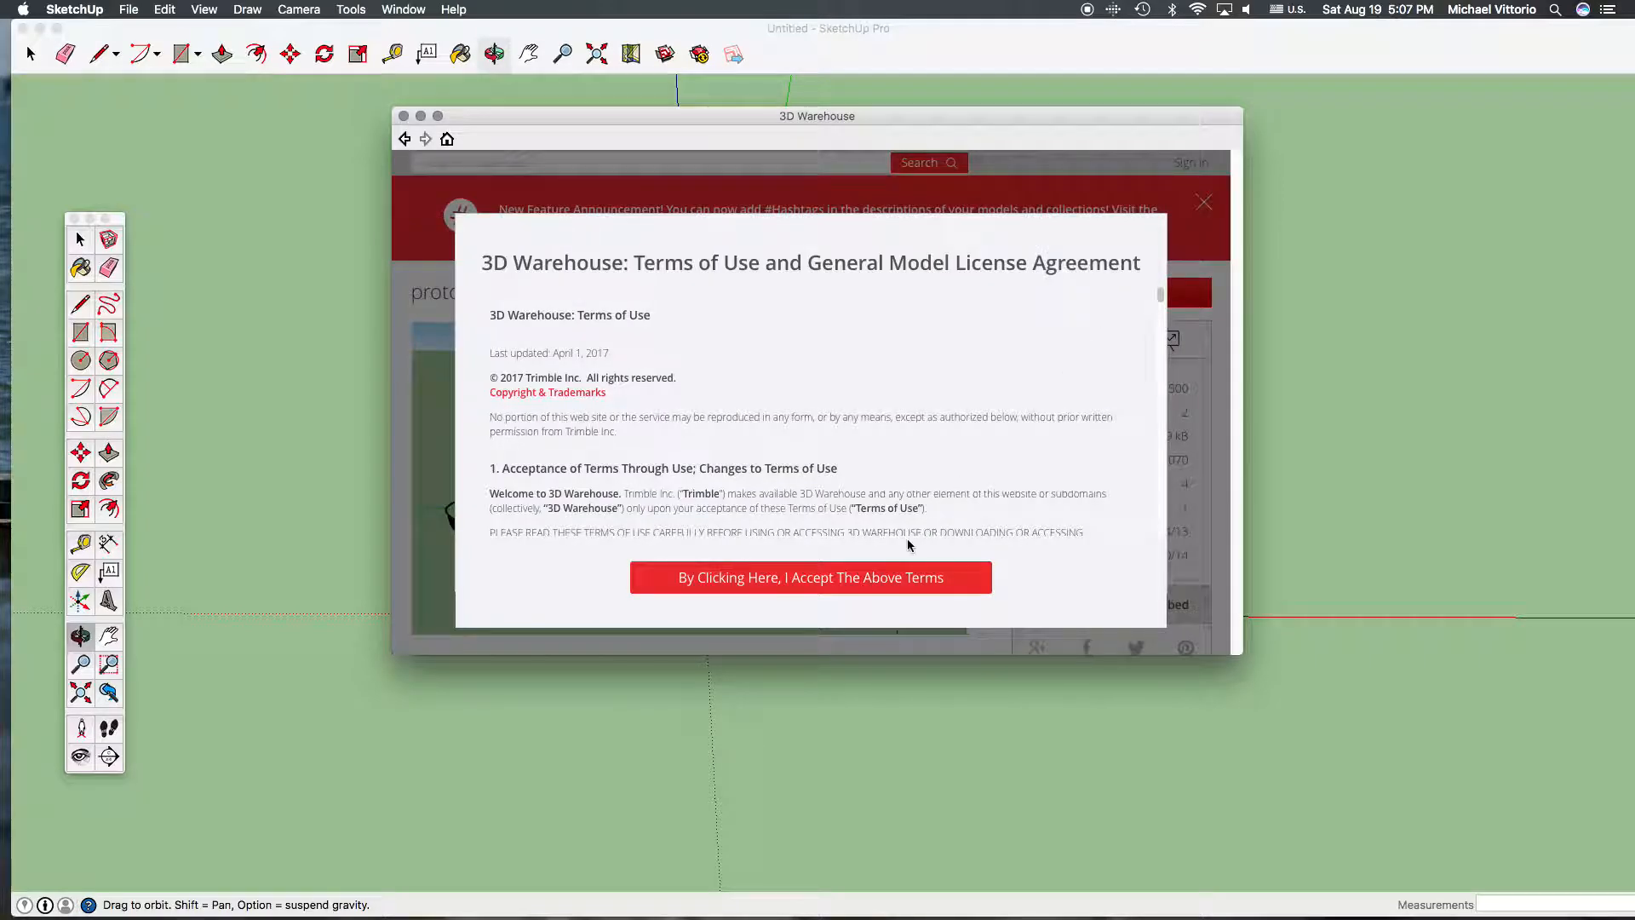
pyautogui.click(911, 579)
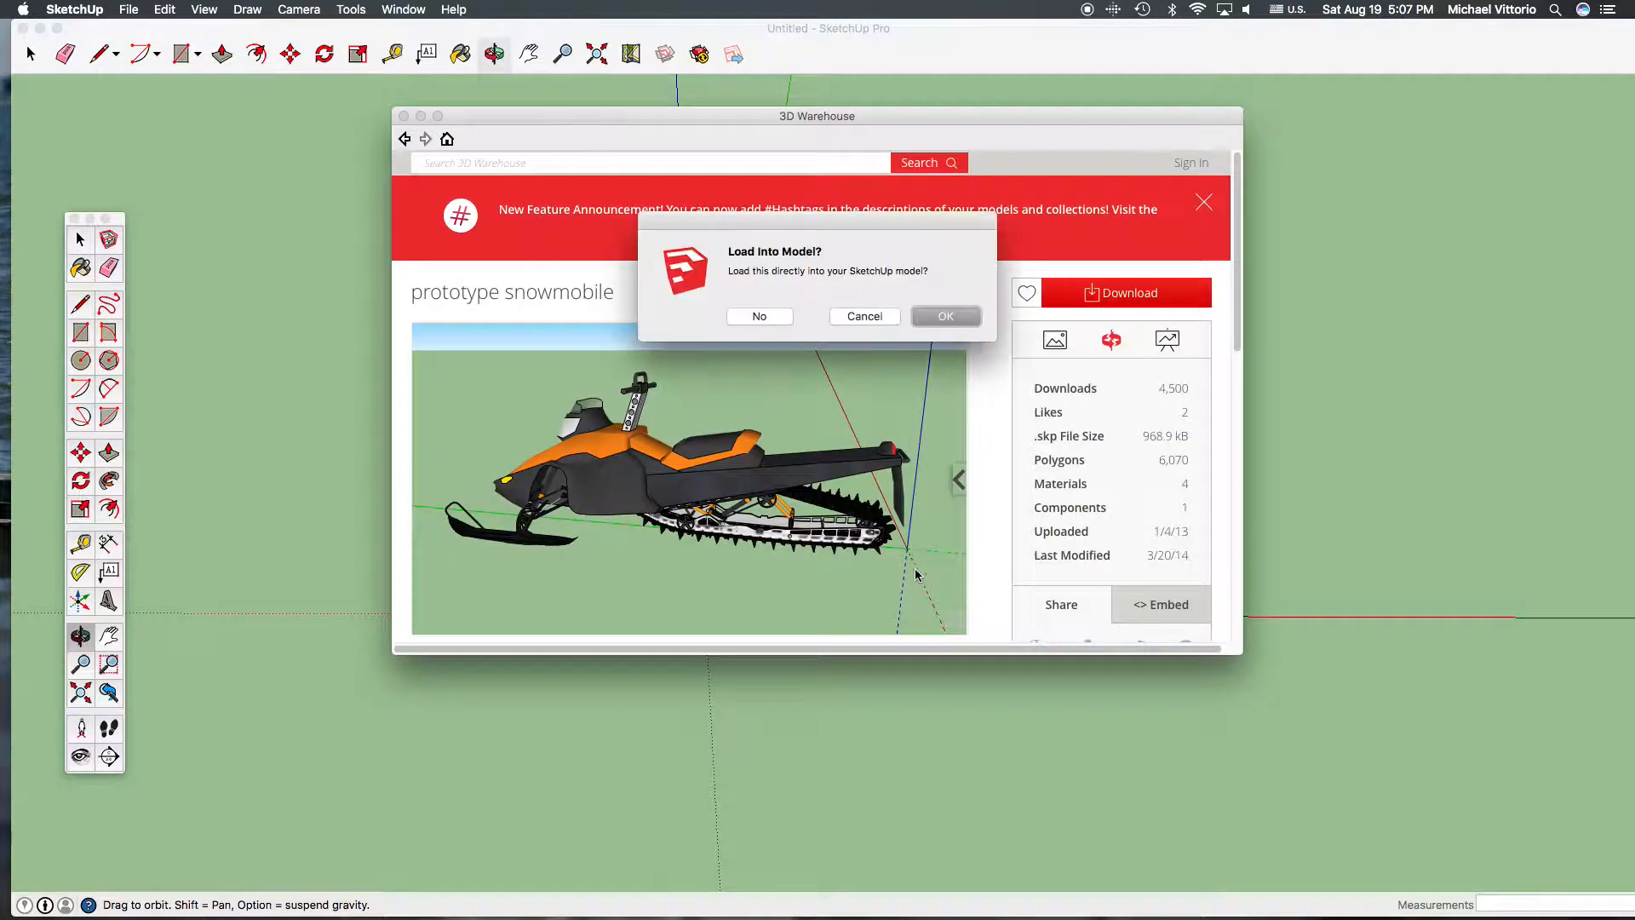
pyautogui.click(946, 316)
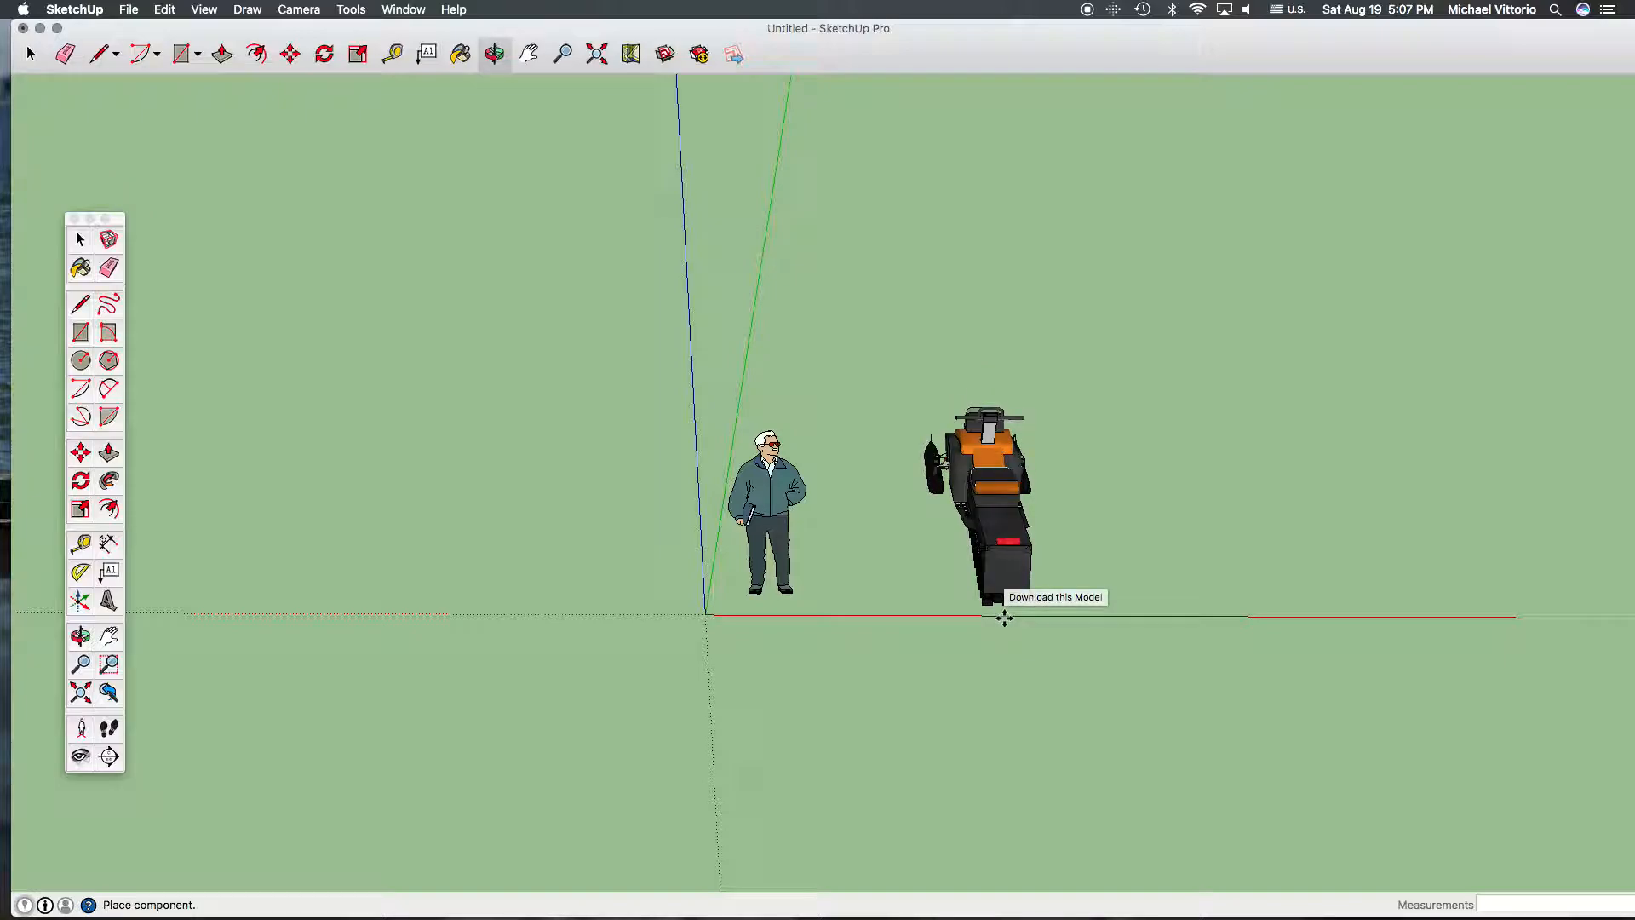
pyautogui.click(1004, 617)
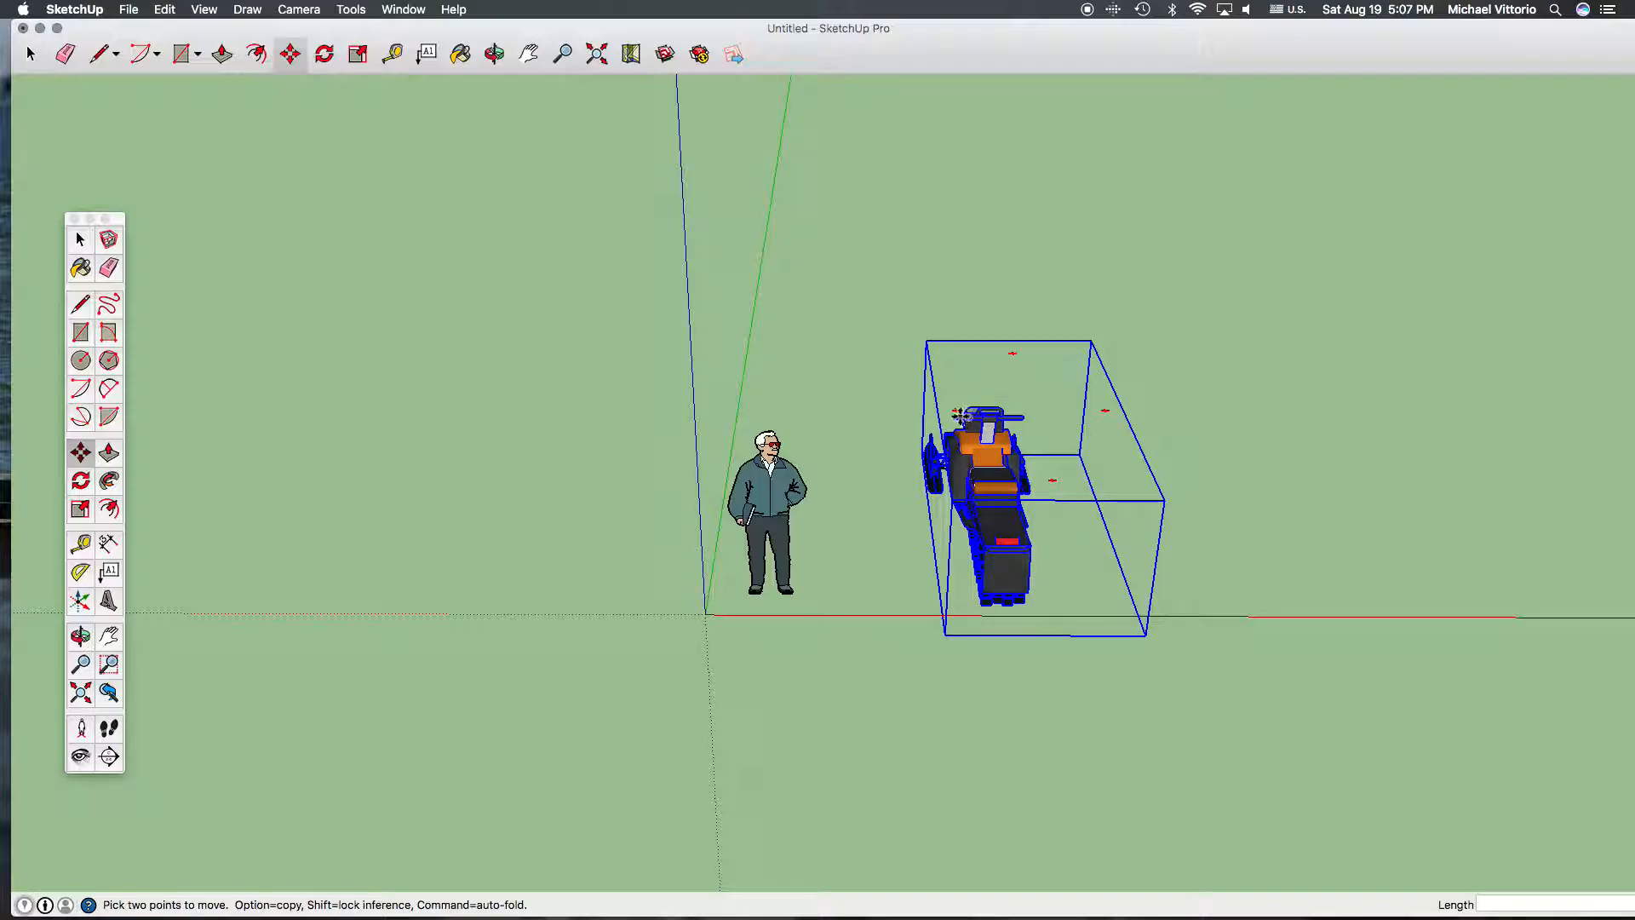
# Rotate the snowmobile -90° about its vertical axis so its length runs parallel to the red axis.
pyautogui.moveTo(954, 408)
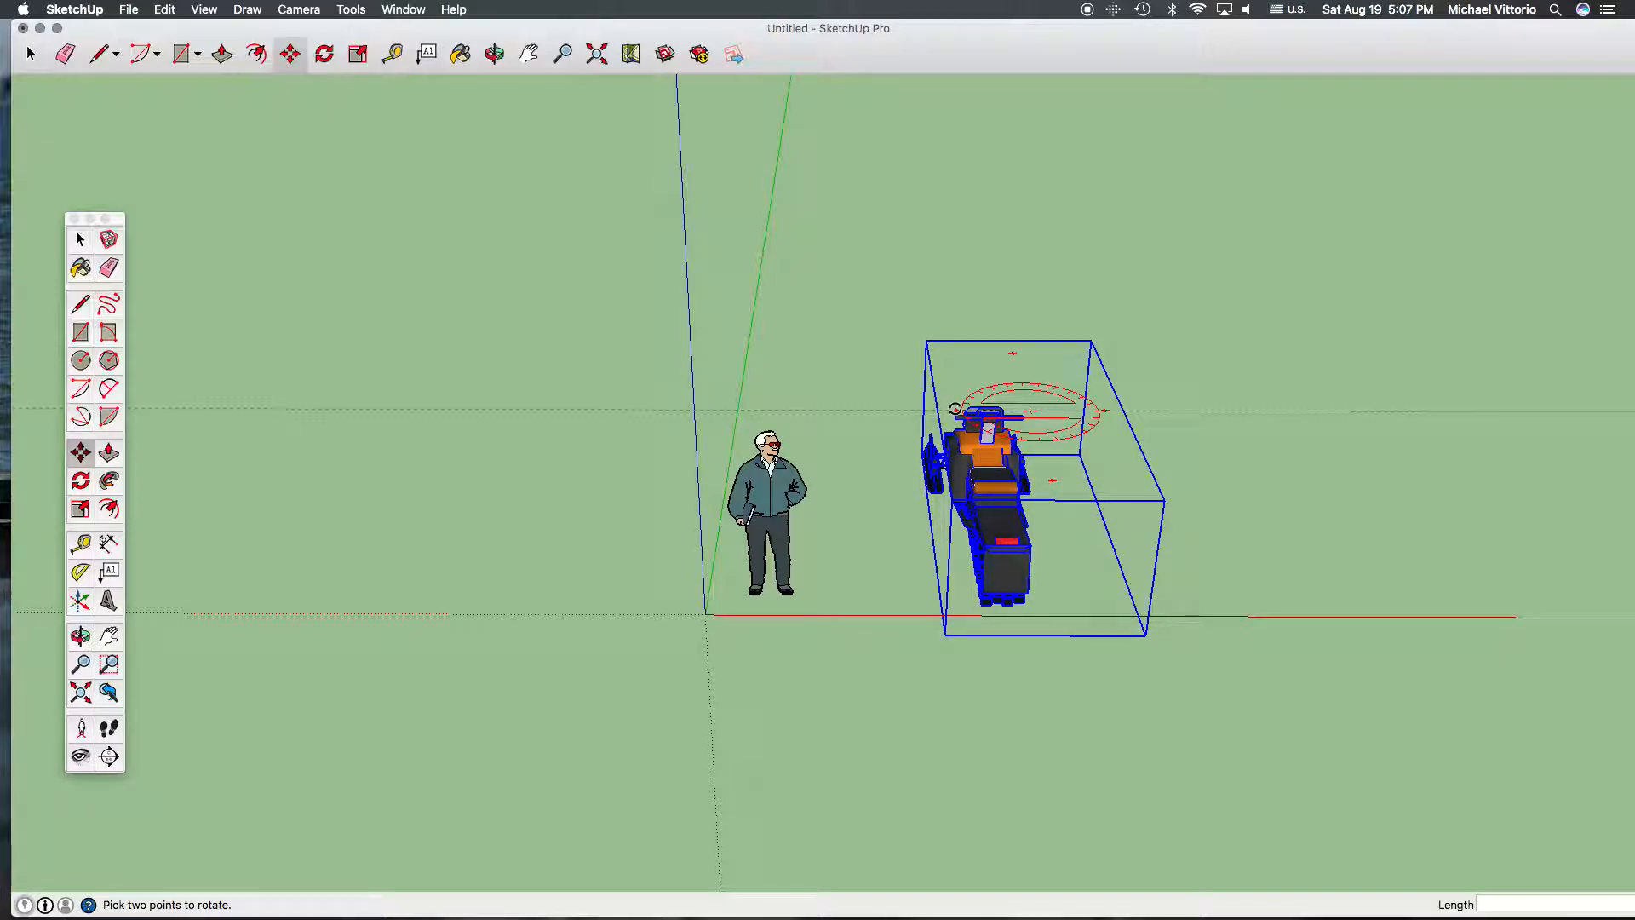
pyautogui.click(494, 54)
pyautogui.moveTo(537, 155); pyautogui.dragTo(557, 537)
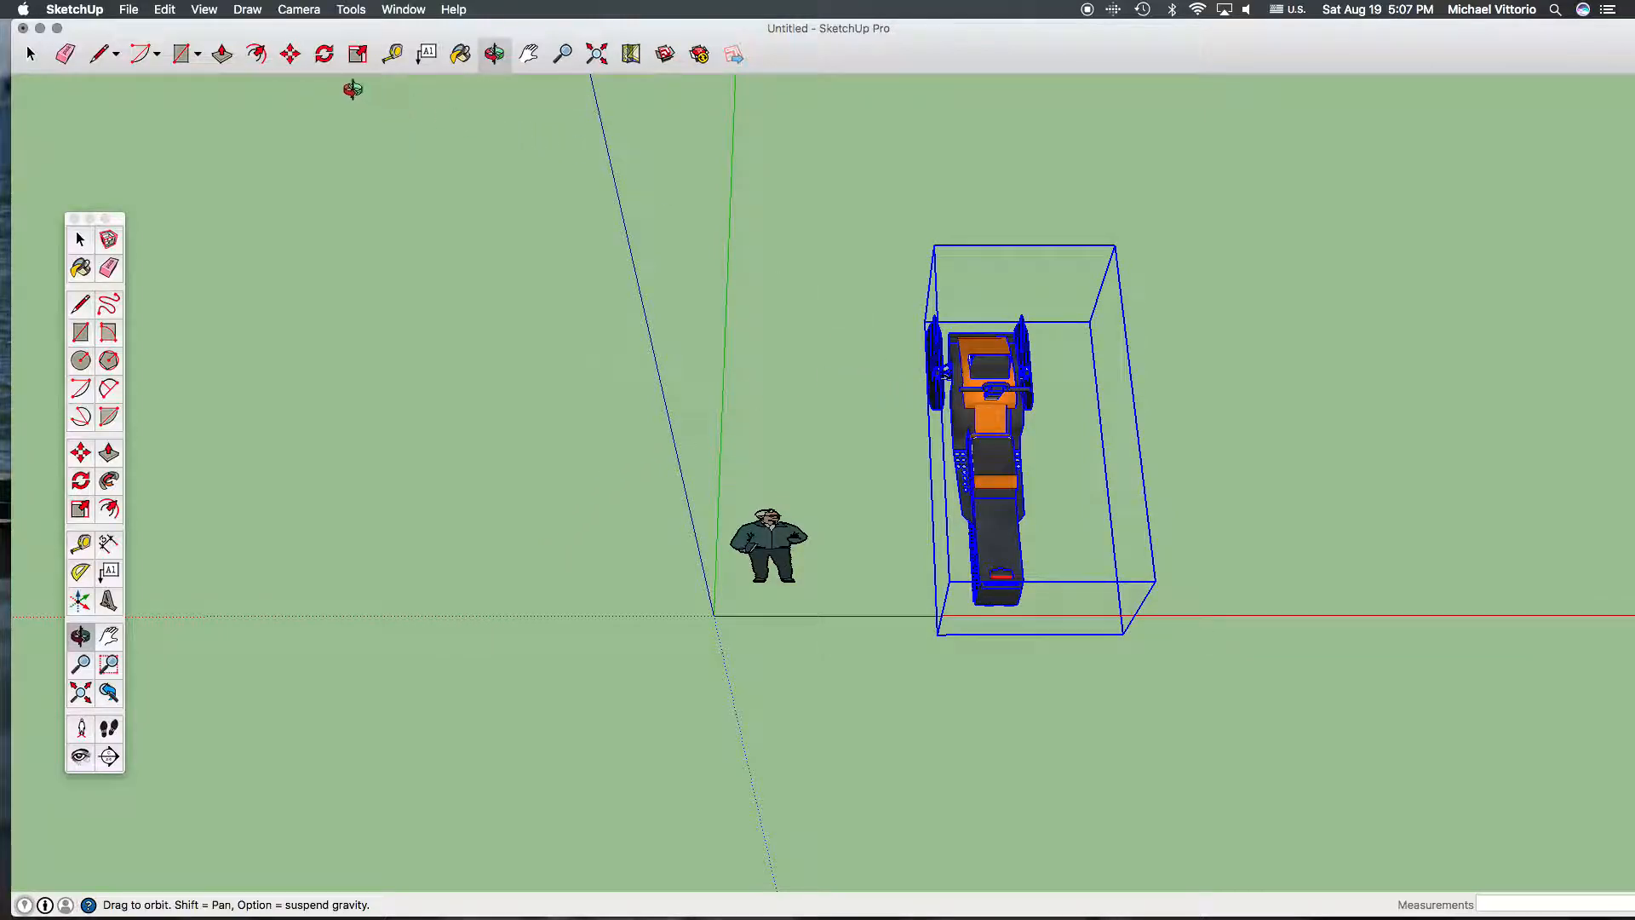
pyautogui.click(290, 53)
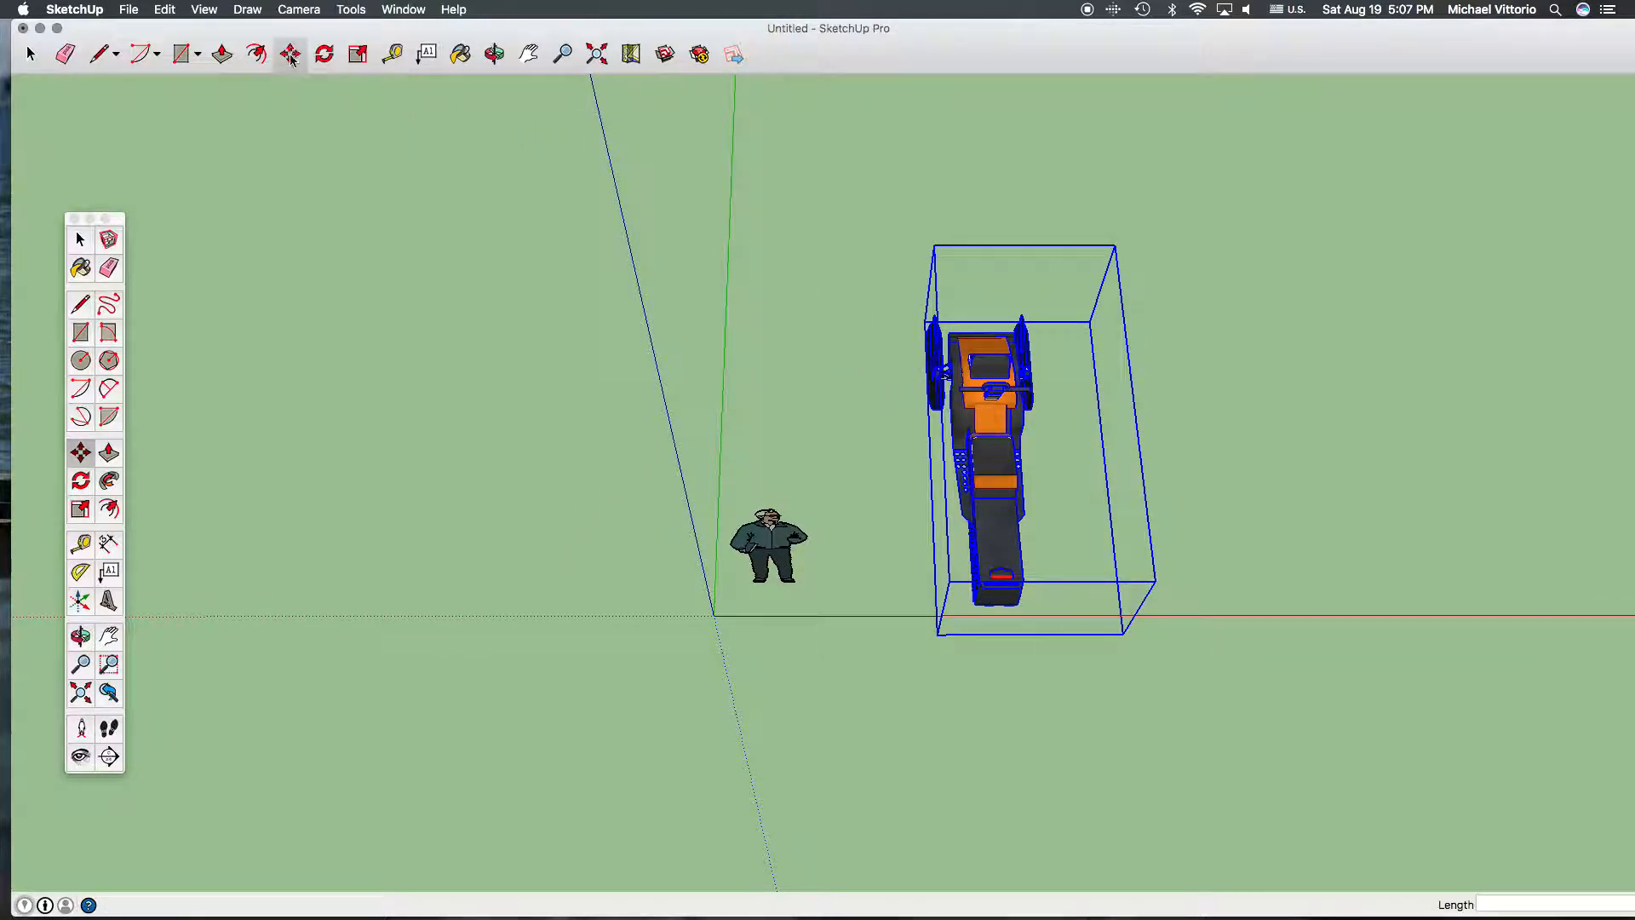
pyautogui.moveTo(960, 403)
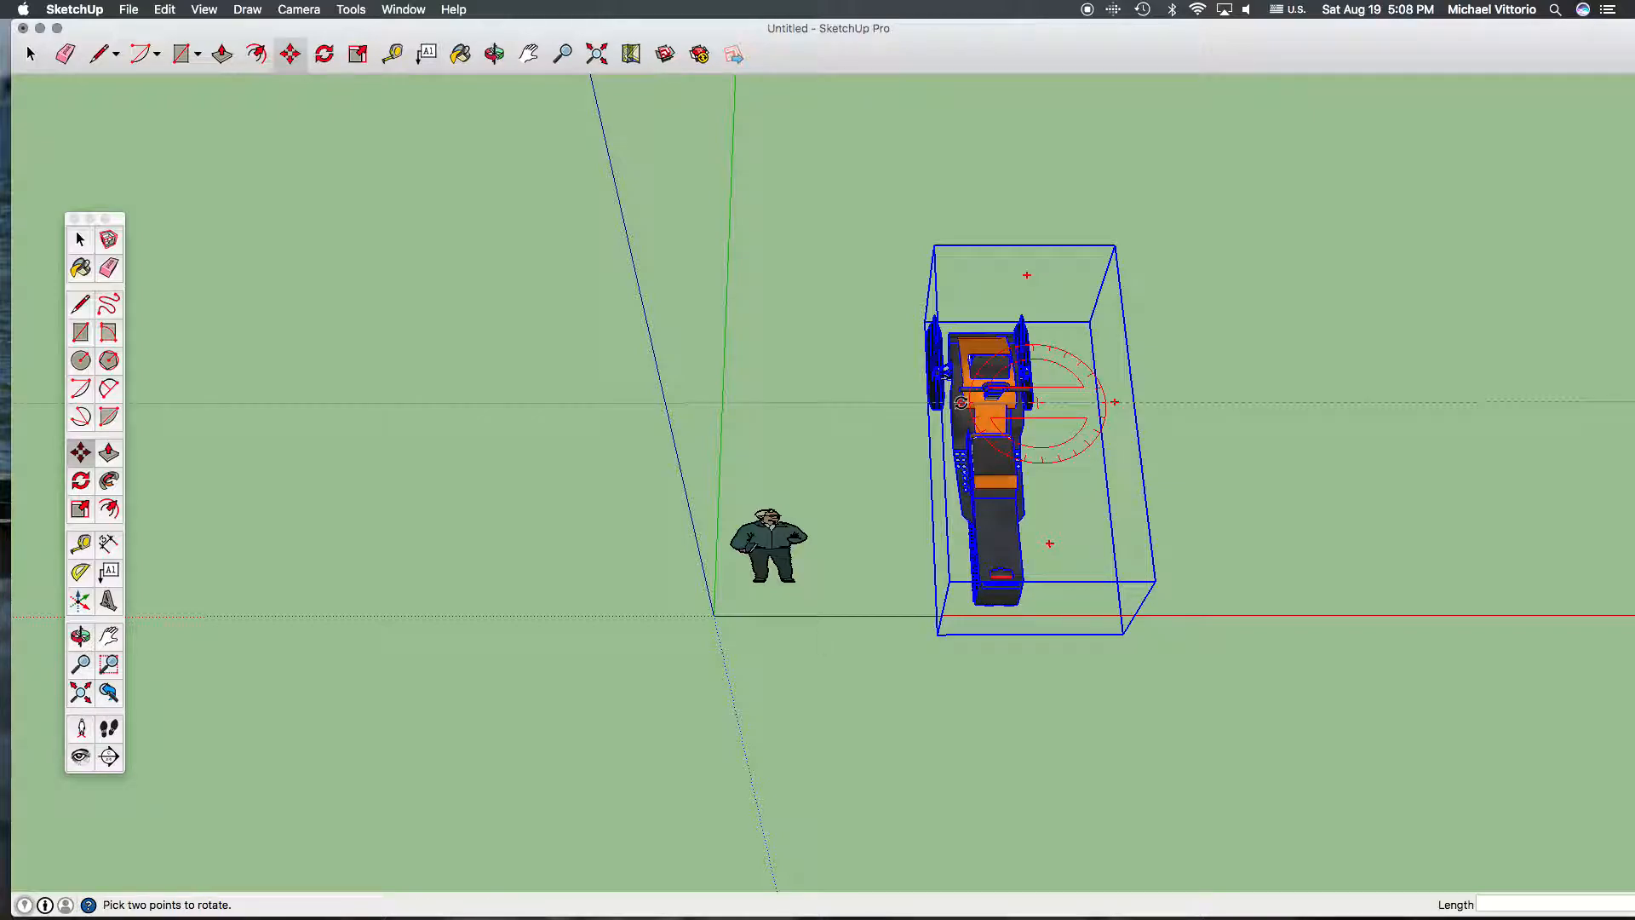
pyautogui.click(960, 402)
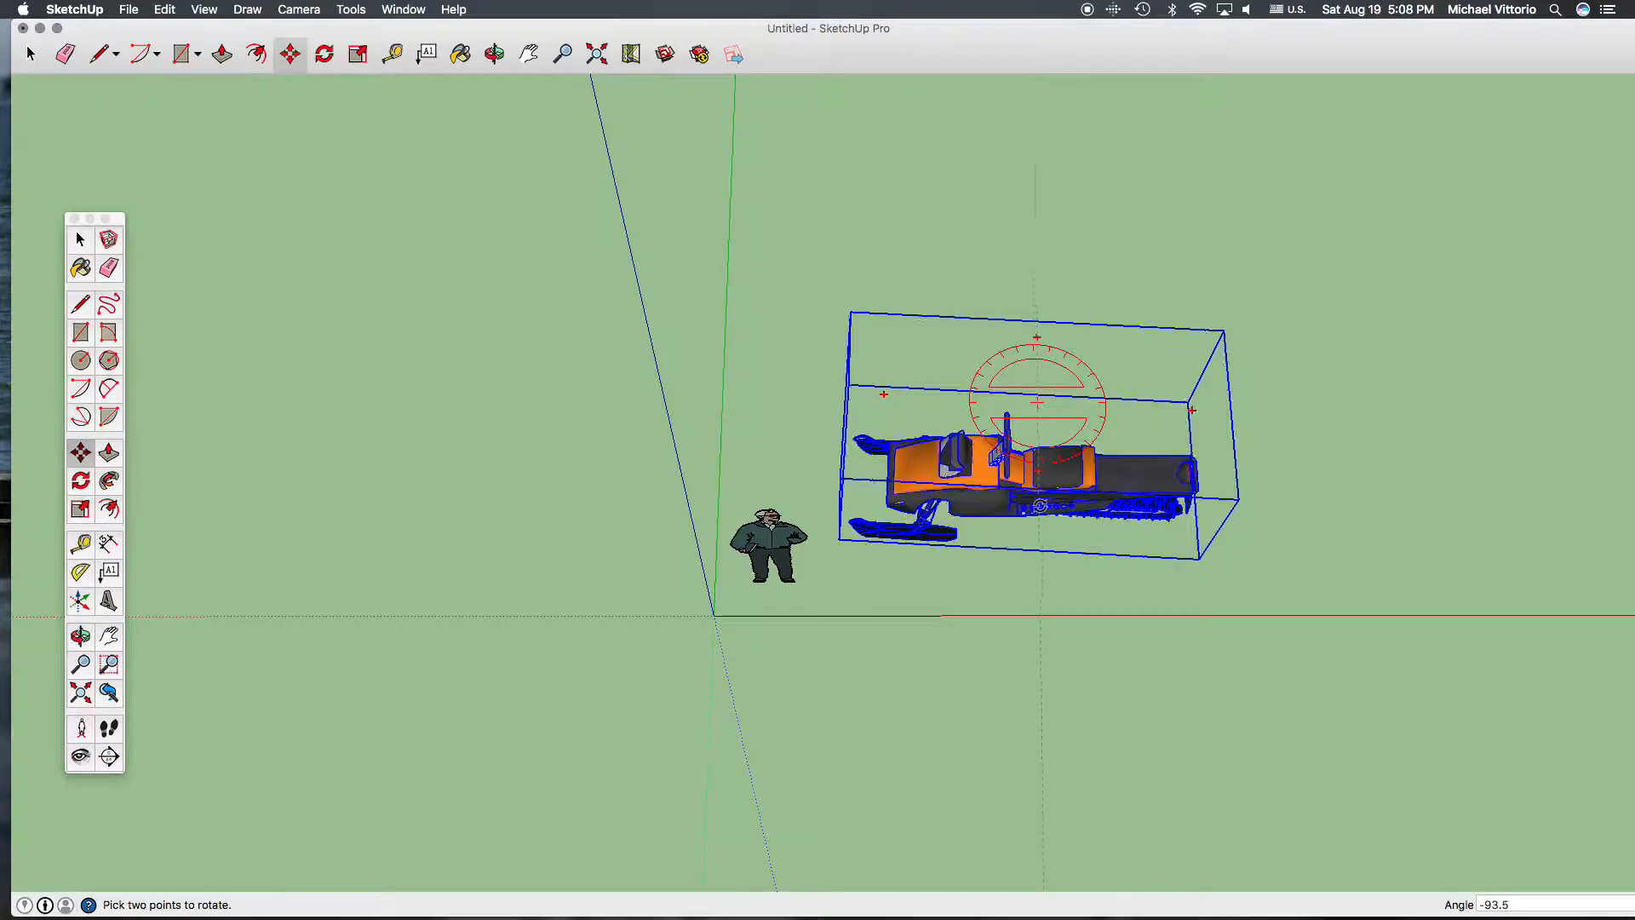
pyautogui.click(1045, 505)
pyautogui.press('m')
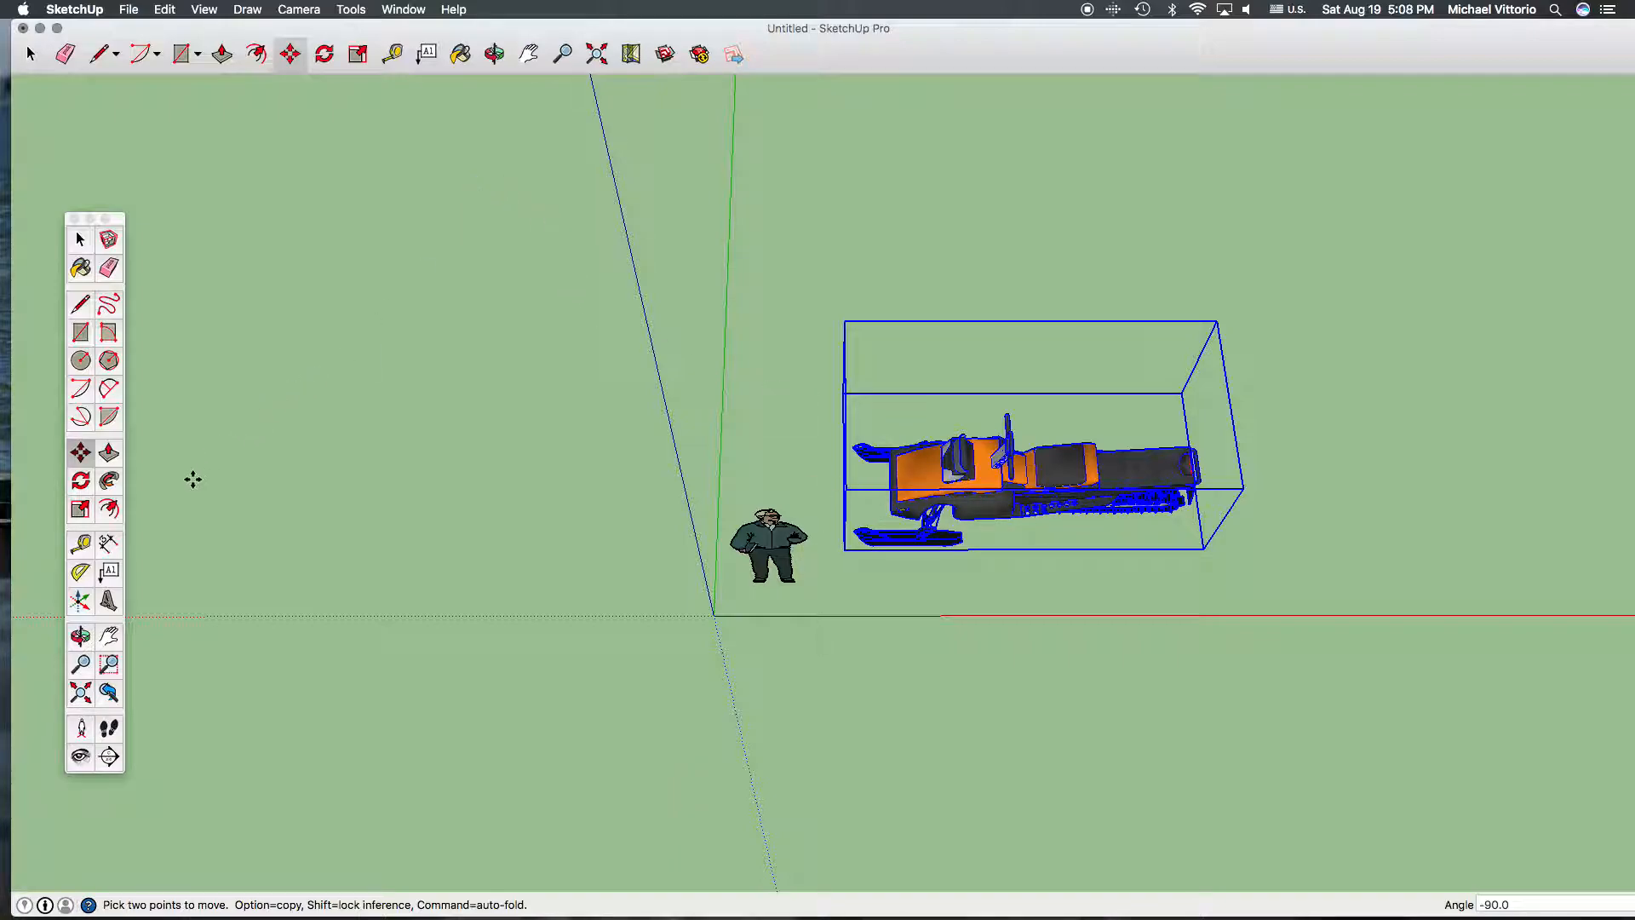
# Scale the snowmobile down uniformly from an upper corner grip to suit the person's size, and deselect it.
pyautogui.click(80, 510)
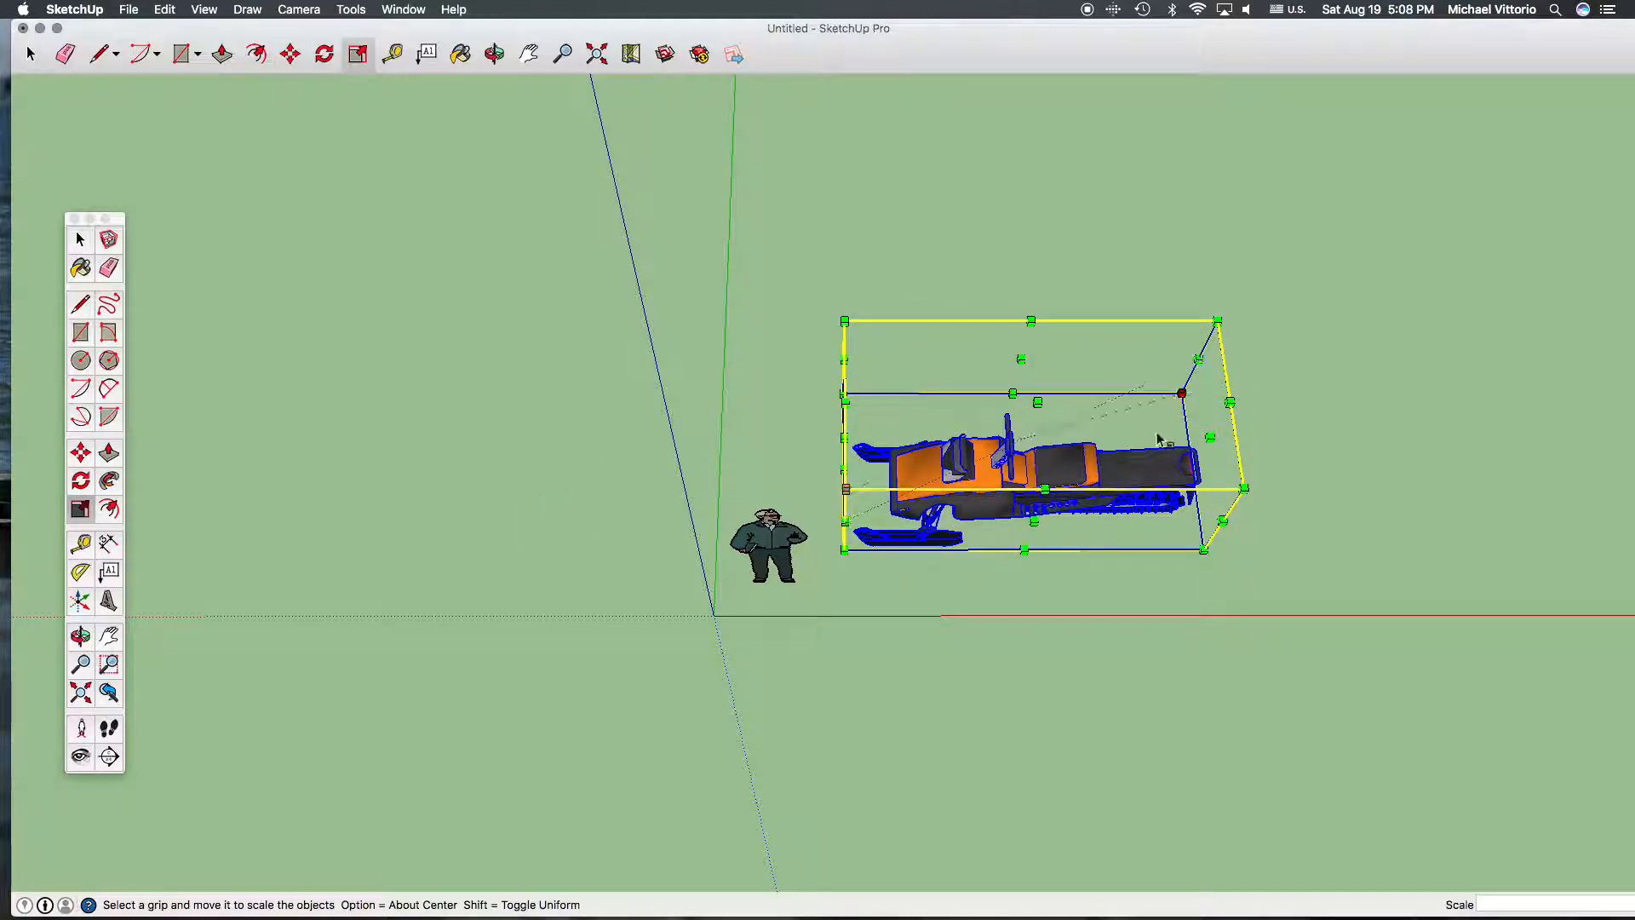
pyautogui.moveTo(844, 321); pyautogui.dragTo(928, 391)
pyautogui.click(493, 53)
pyautogui.moveTo(582, 604); pyautogui.dragTo(732, 436)
pyautogui.click(80, 239)
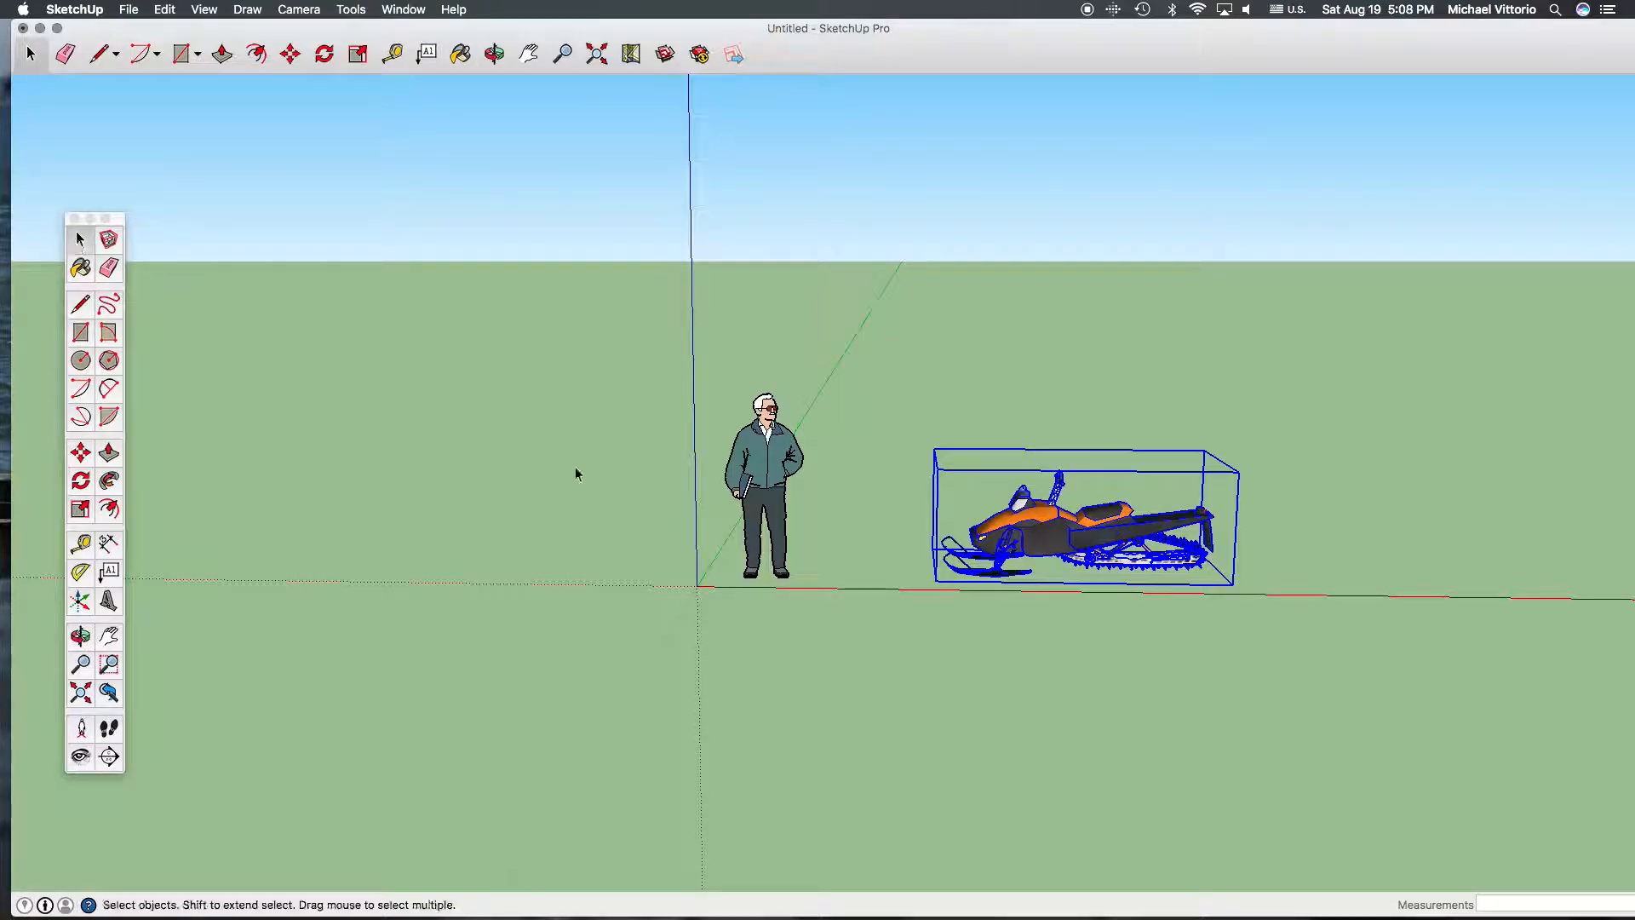
pyautogui.click(617, 484)
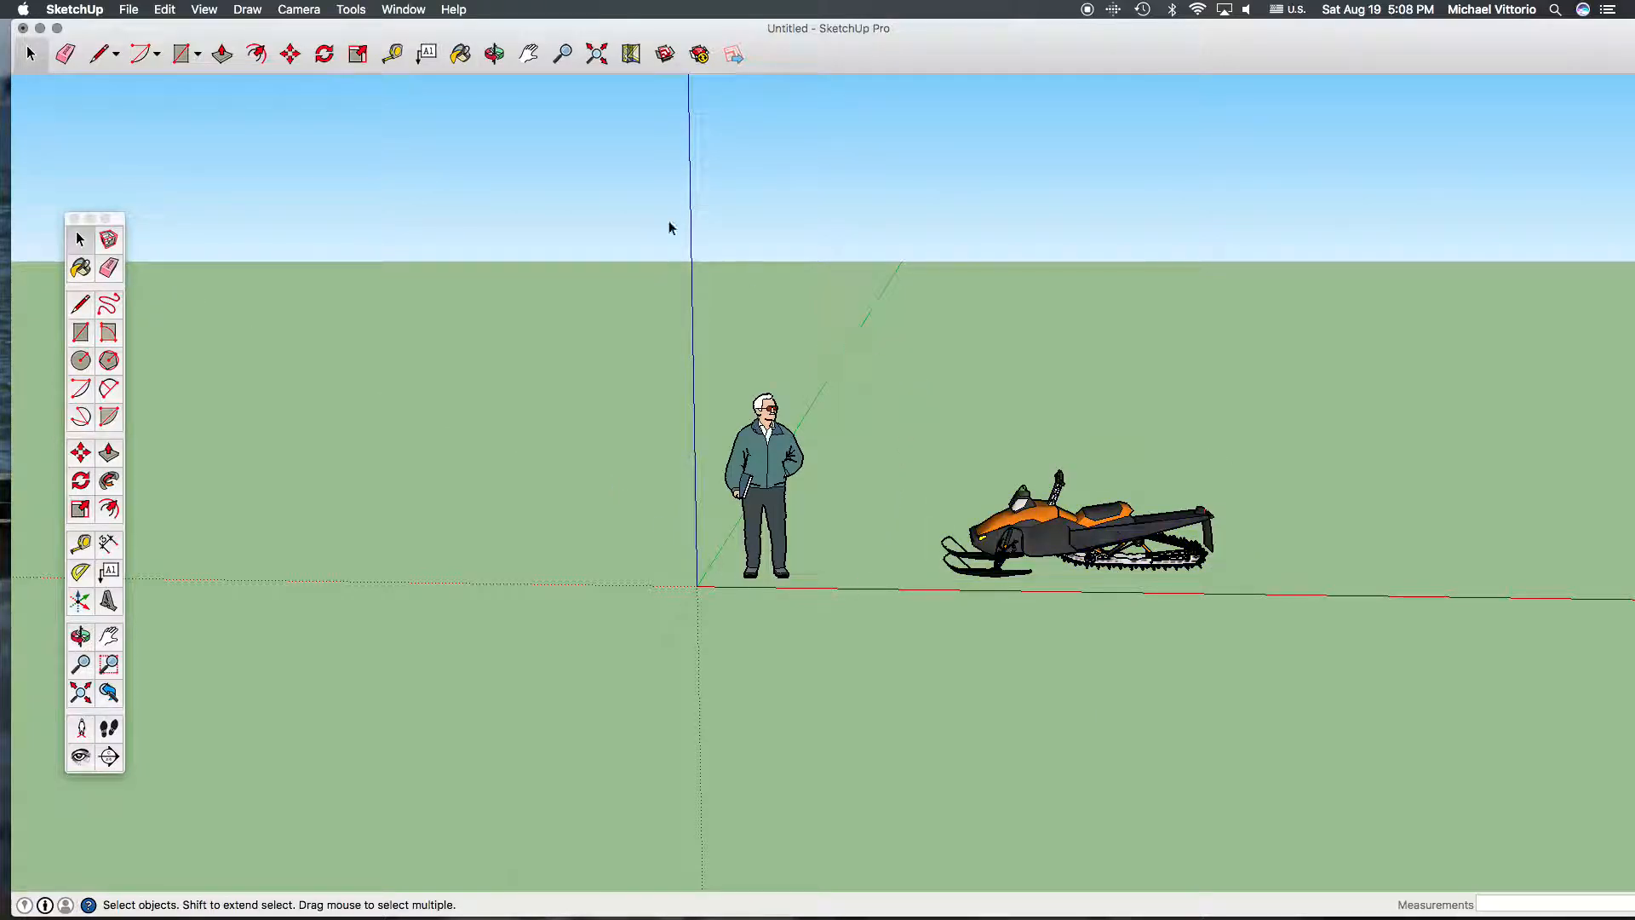
# Draw a long, narrow rectangle on the ground behind the snowmobile, about 22' 3 1/2" by 2' 1 15/16".
pyautogui.click(494, 53)
pyautogui.moveTo(923, 321); pyautogui.dragTo(973, 501)
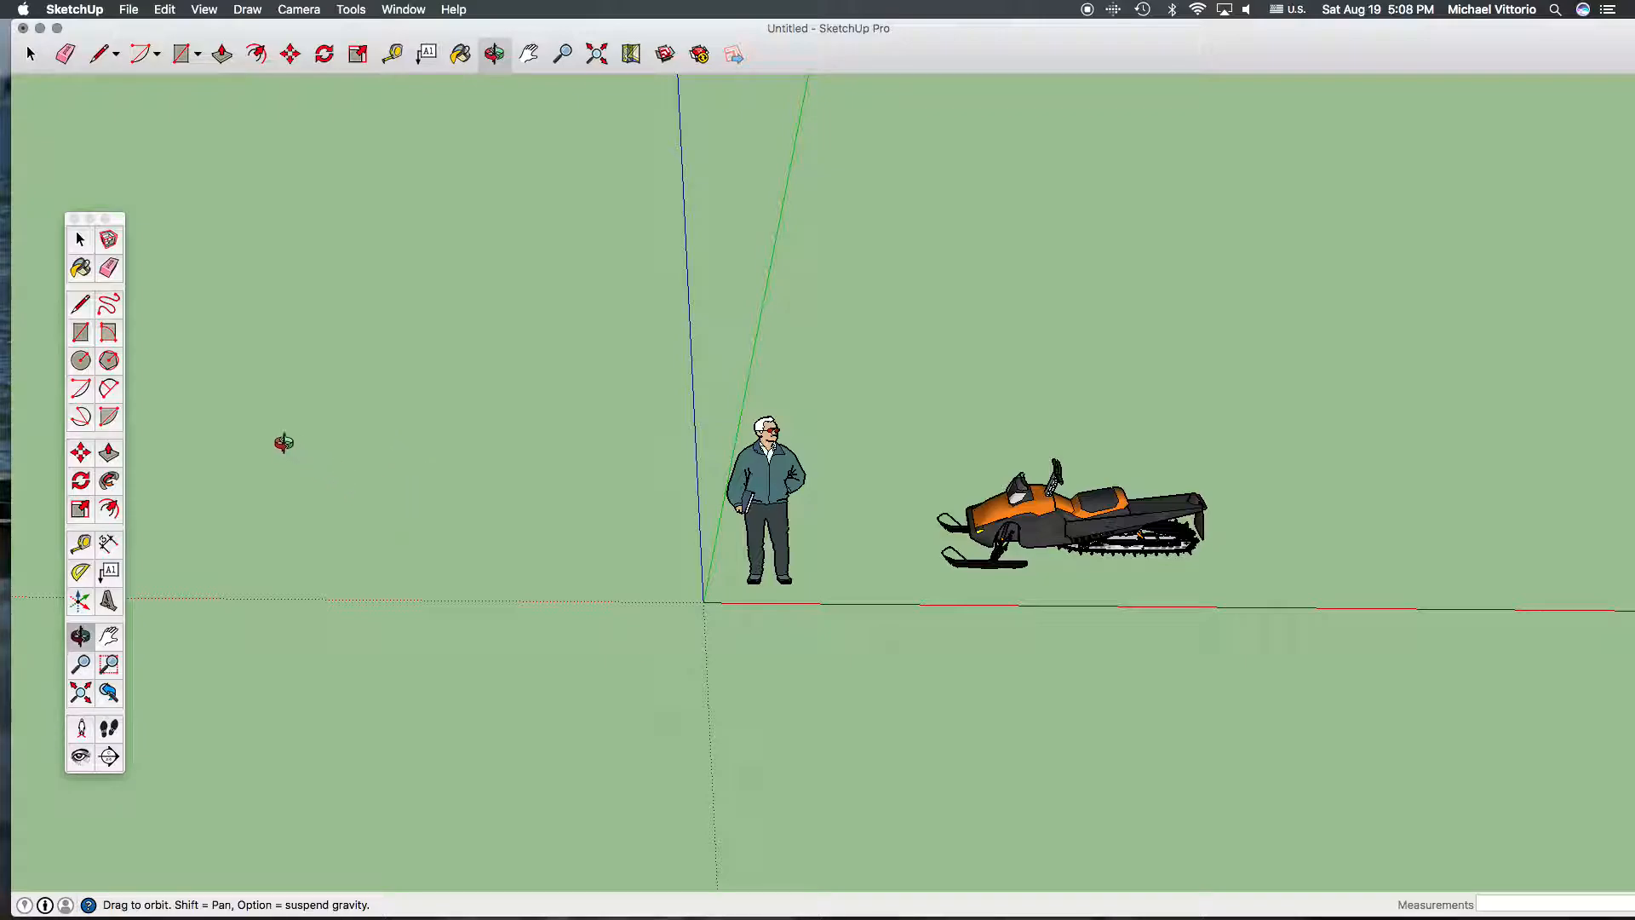
pyautogui.click(81, 333)
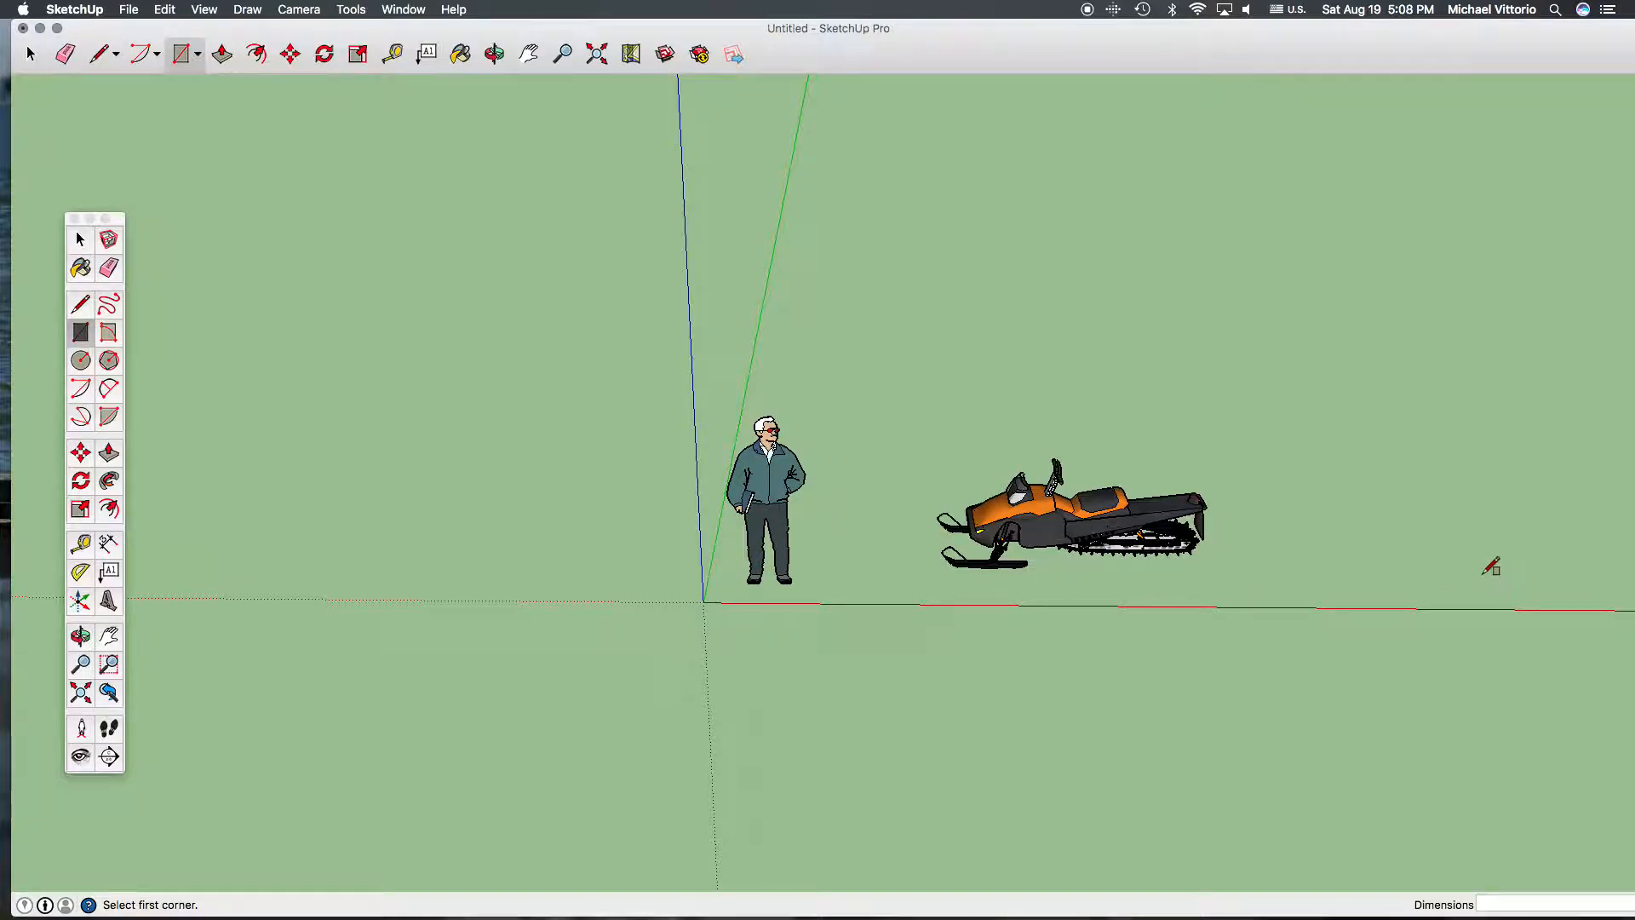
pyautogui.click(1471, 519)
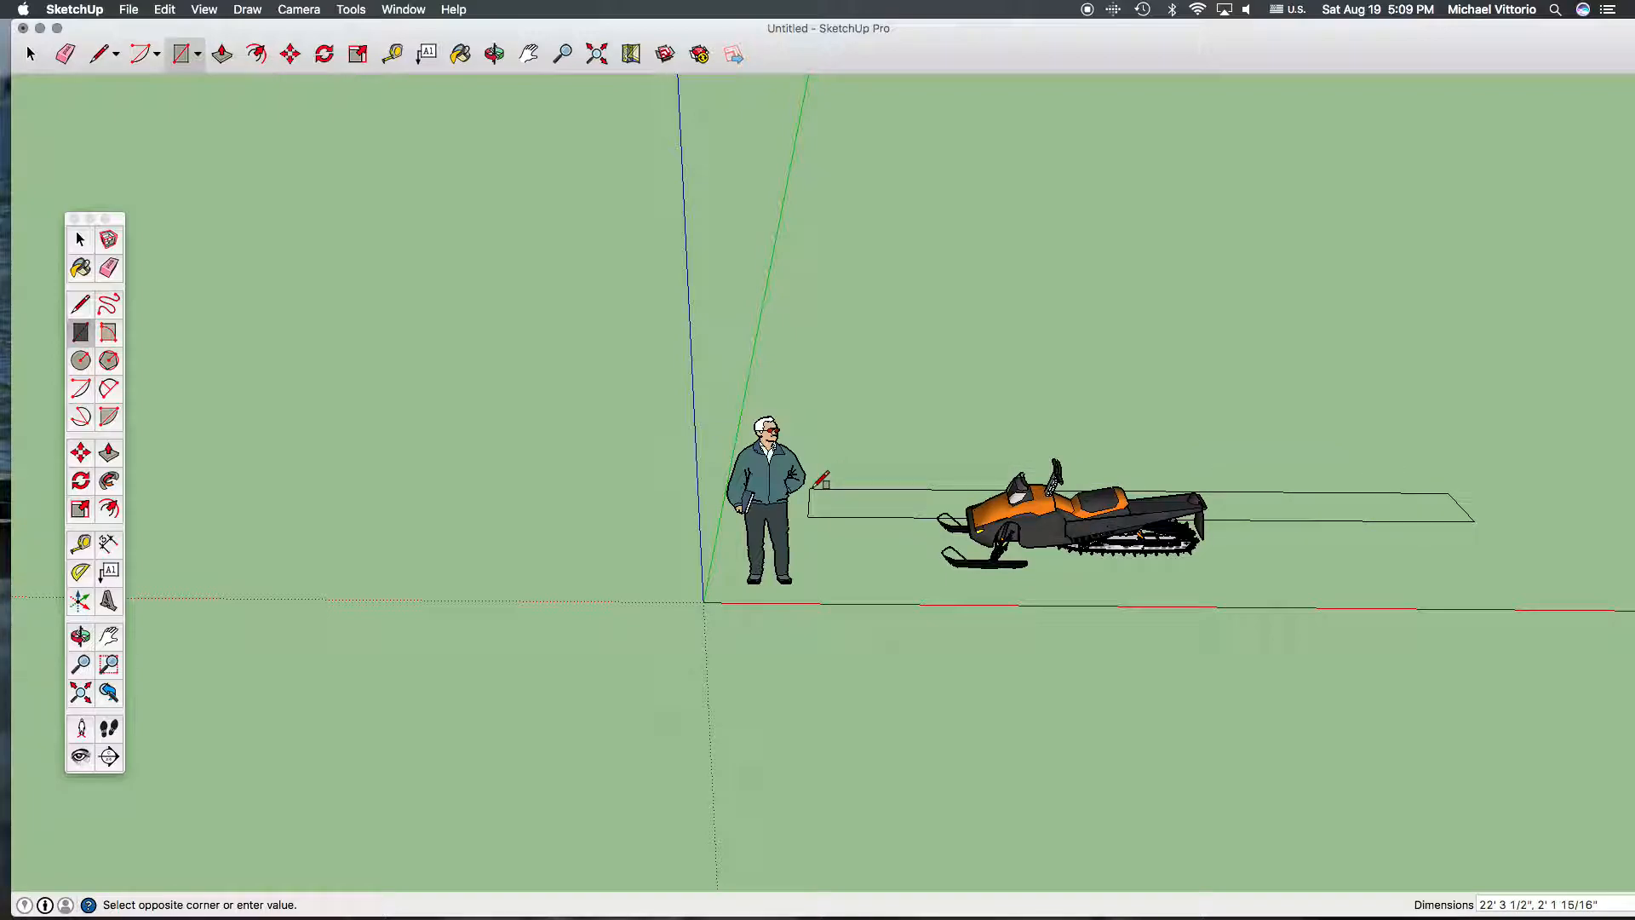
pyautogui.click(815, 486)
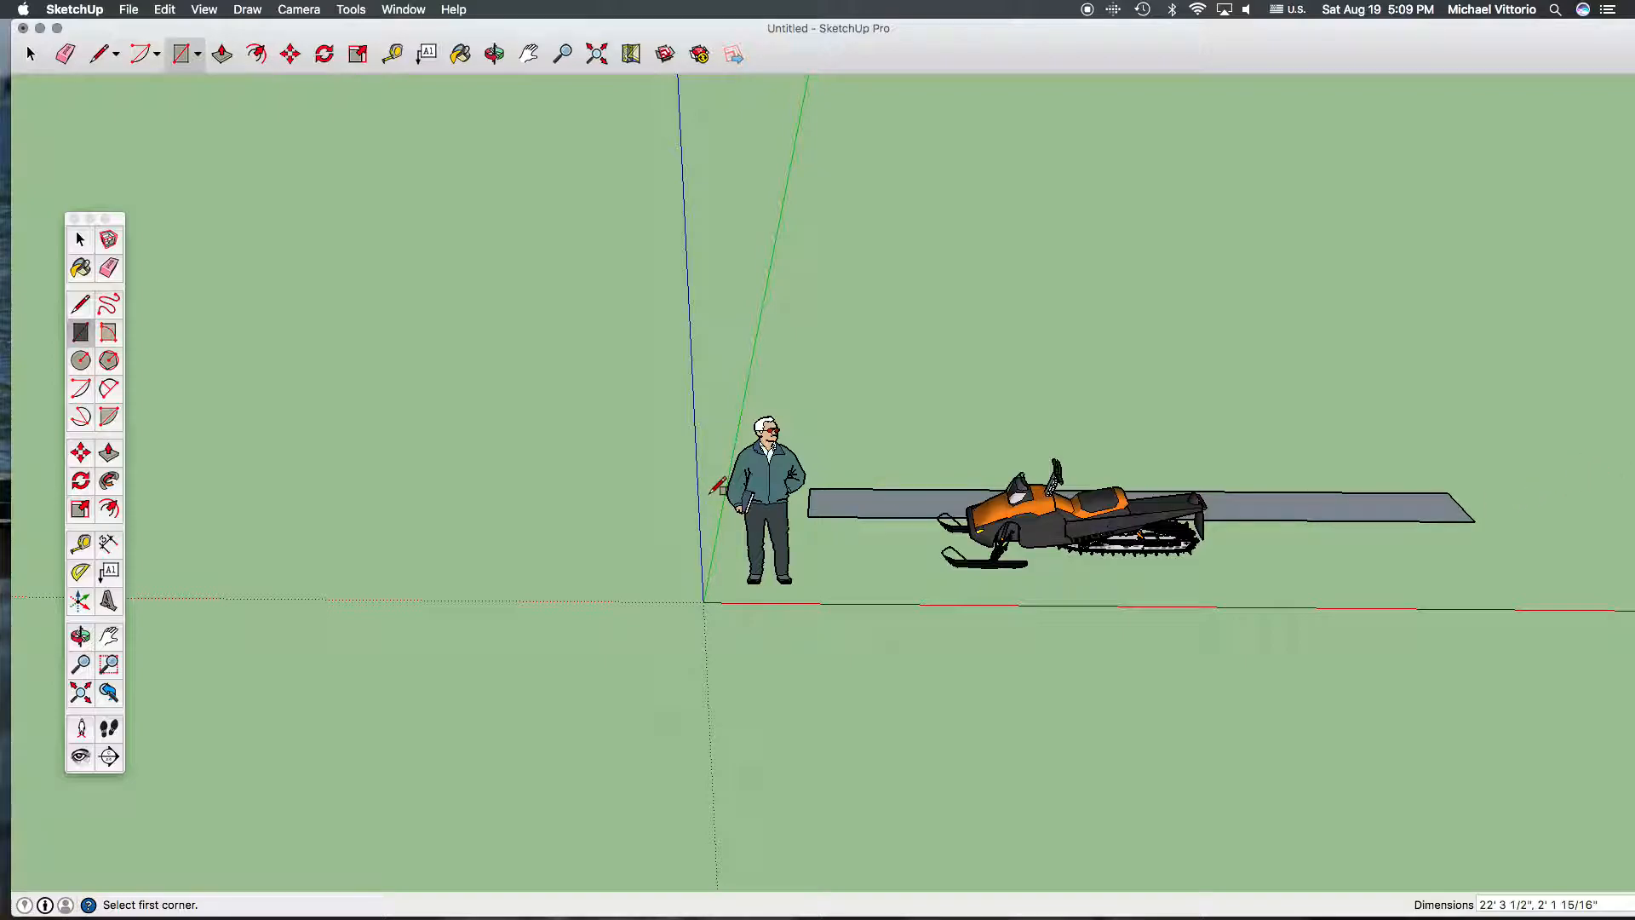
# Extrude the rectangle upward about 9' 3/4" with Push/Pull to form a wall block.
pyautogui.click(223, 56)
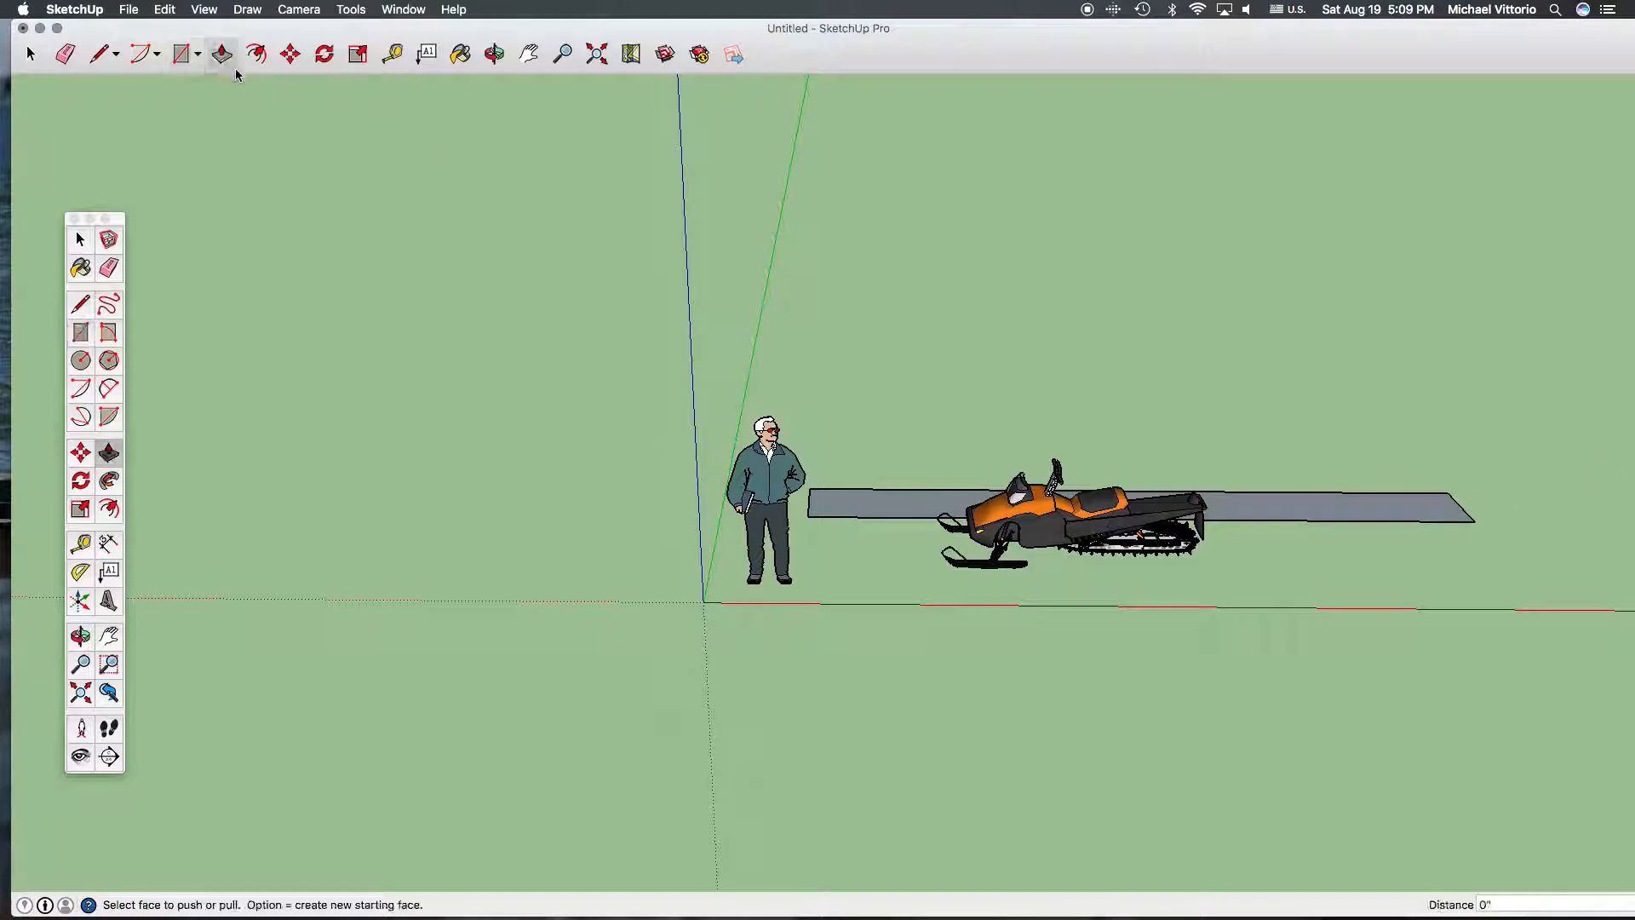
pyautogui.moveTo(899, 506); pyautogui.dragTo(890, 247)
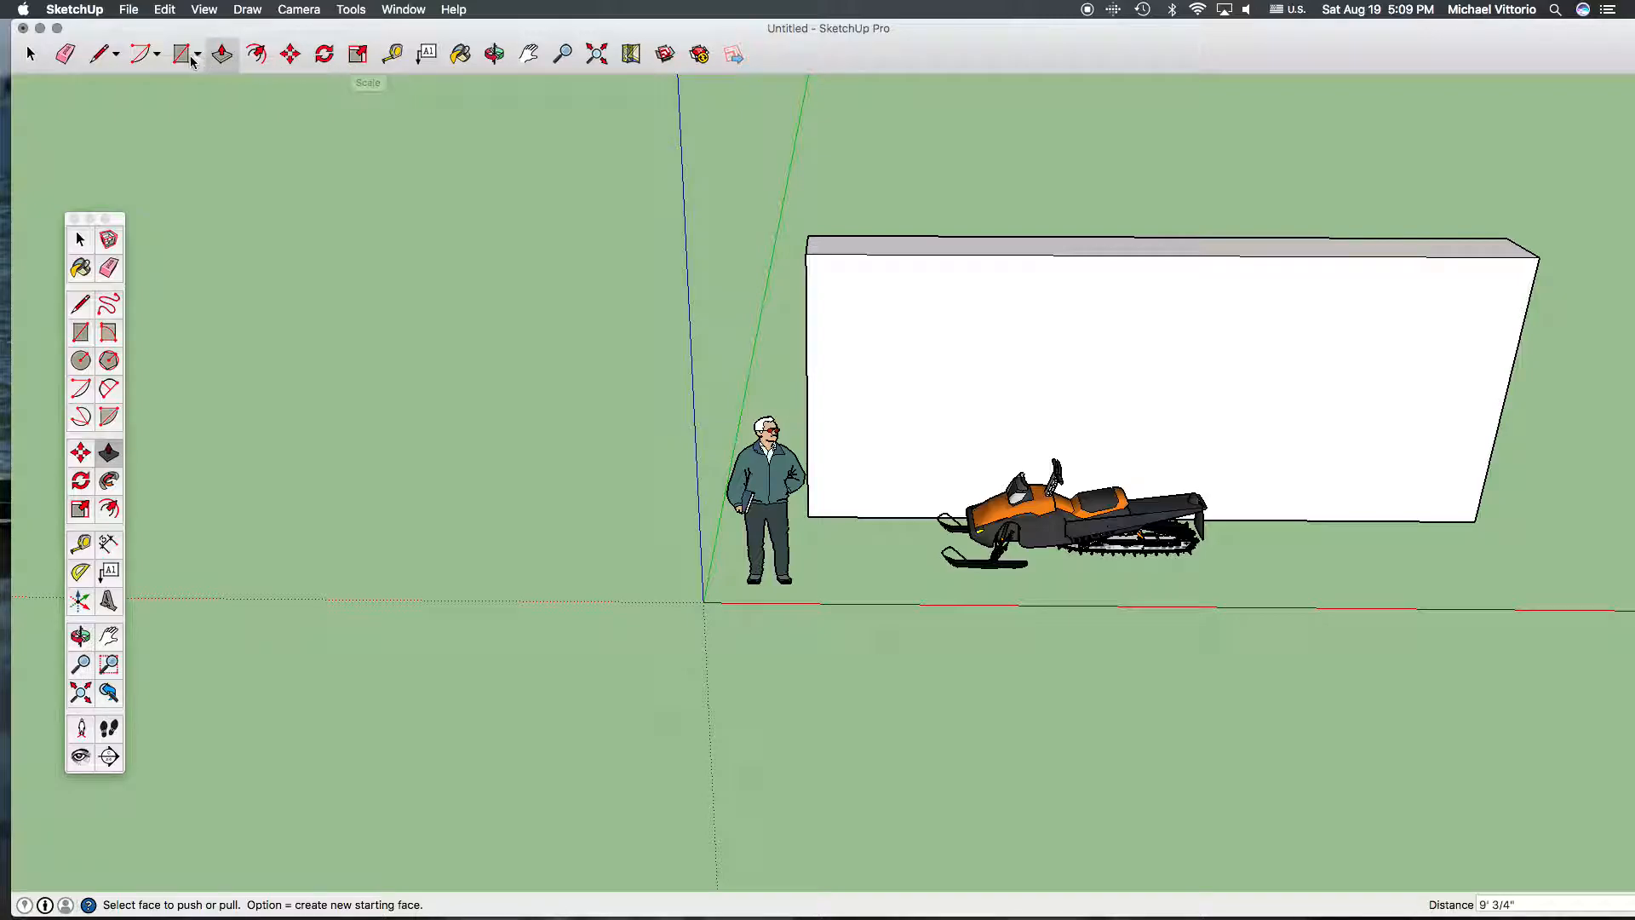
pyautogui.click(228, 58)
# Select the front face of the wall block and reposition it behind the snowmobile with the Move tool.
pyautogui.click(31, 54)
pyautogui.moveTo(1149, 411); pyautogui.dragTo(891, 388)
pyautogui.moveTo(992, 323); pyautogui.dragTo(843, 336)
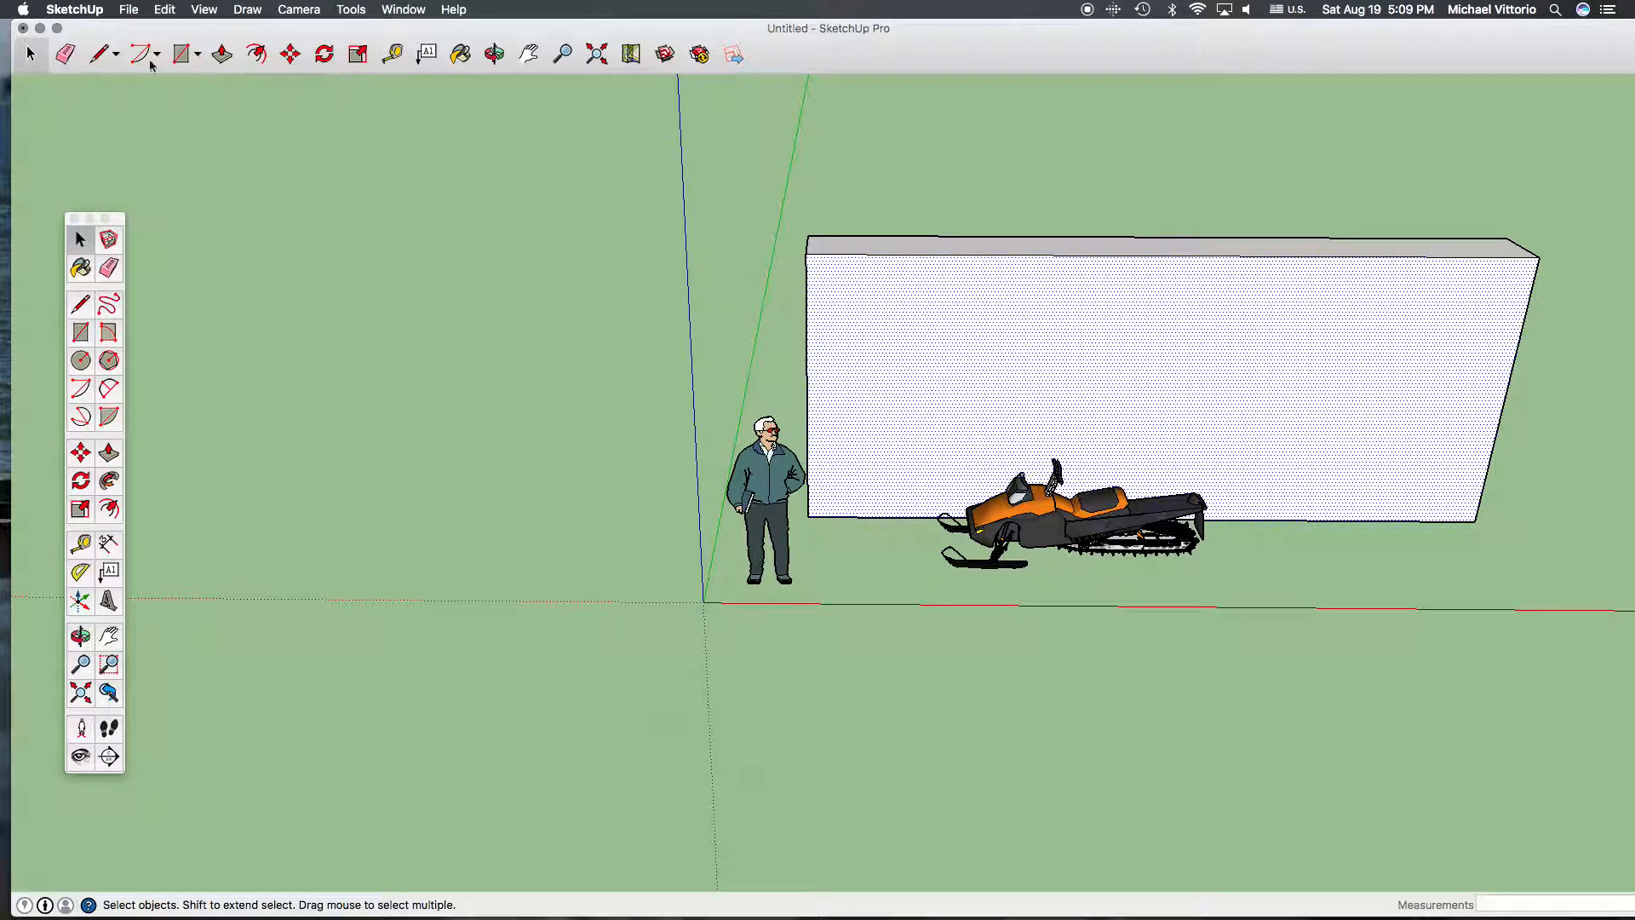
pyautogui.click(290, 53)
pyautogui.click(975, 323)
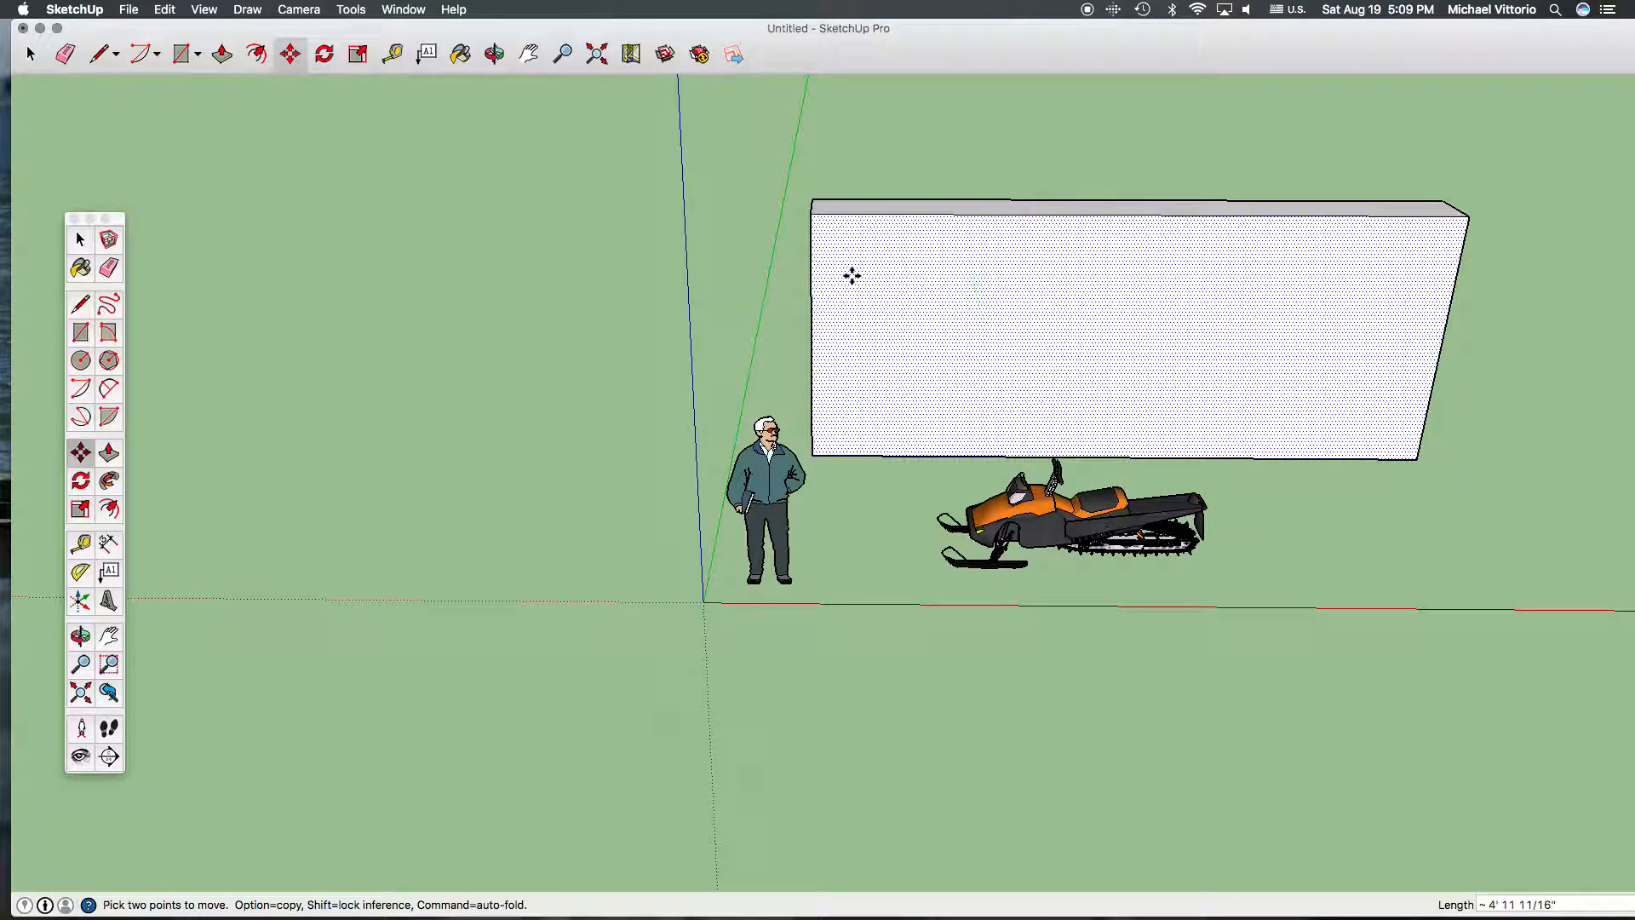
pyautogui.click(1207, 368)
# Select all faces and edges of the wall block from an overhead view and make them a group.
pyautogui.click(494, 54)
pyautogui.moveTo(534, 129); pyautogui.dragTo(565, 459)
pyautogui.moveTo(578, 267); pyautogui.dragTo(581, 427)
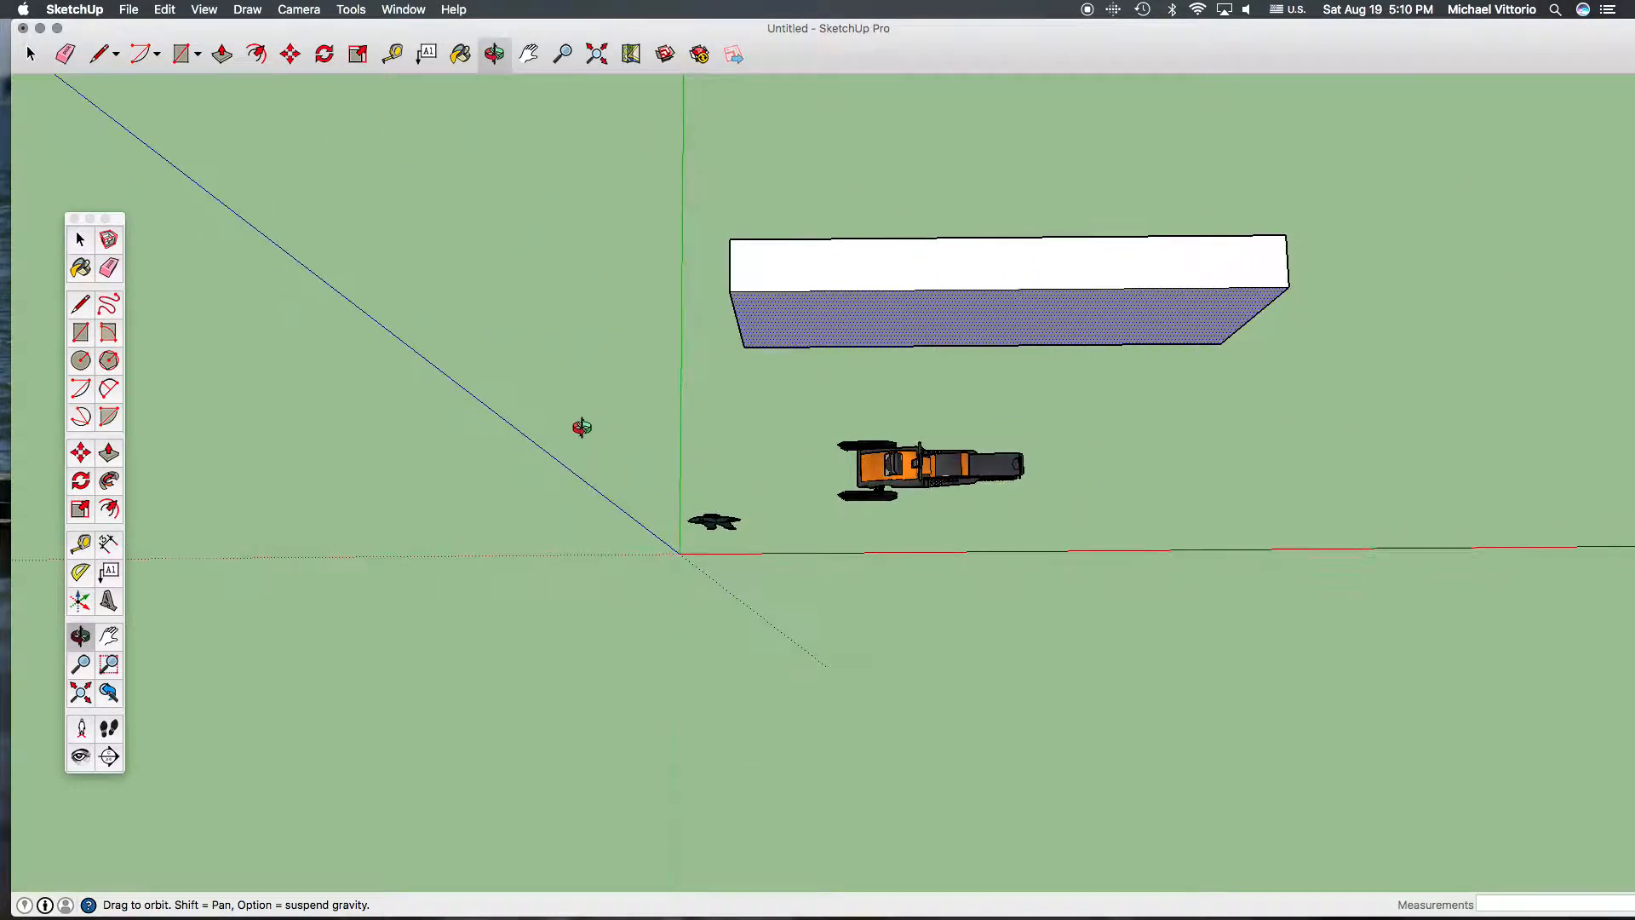
pyautogui.click(30, 54)
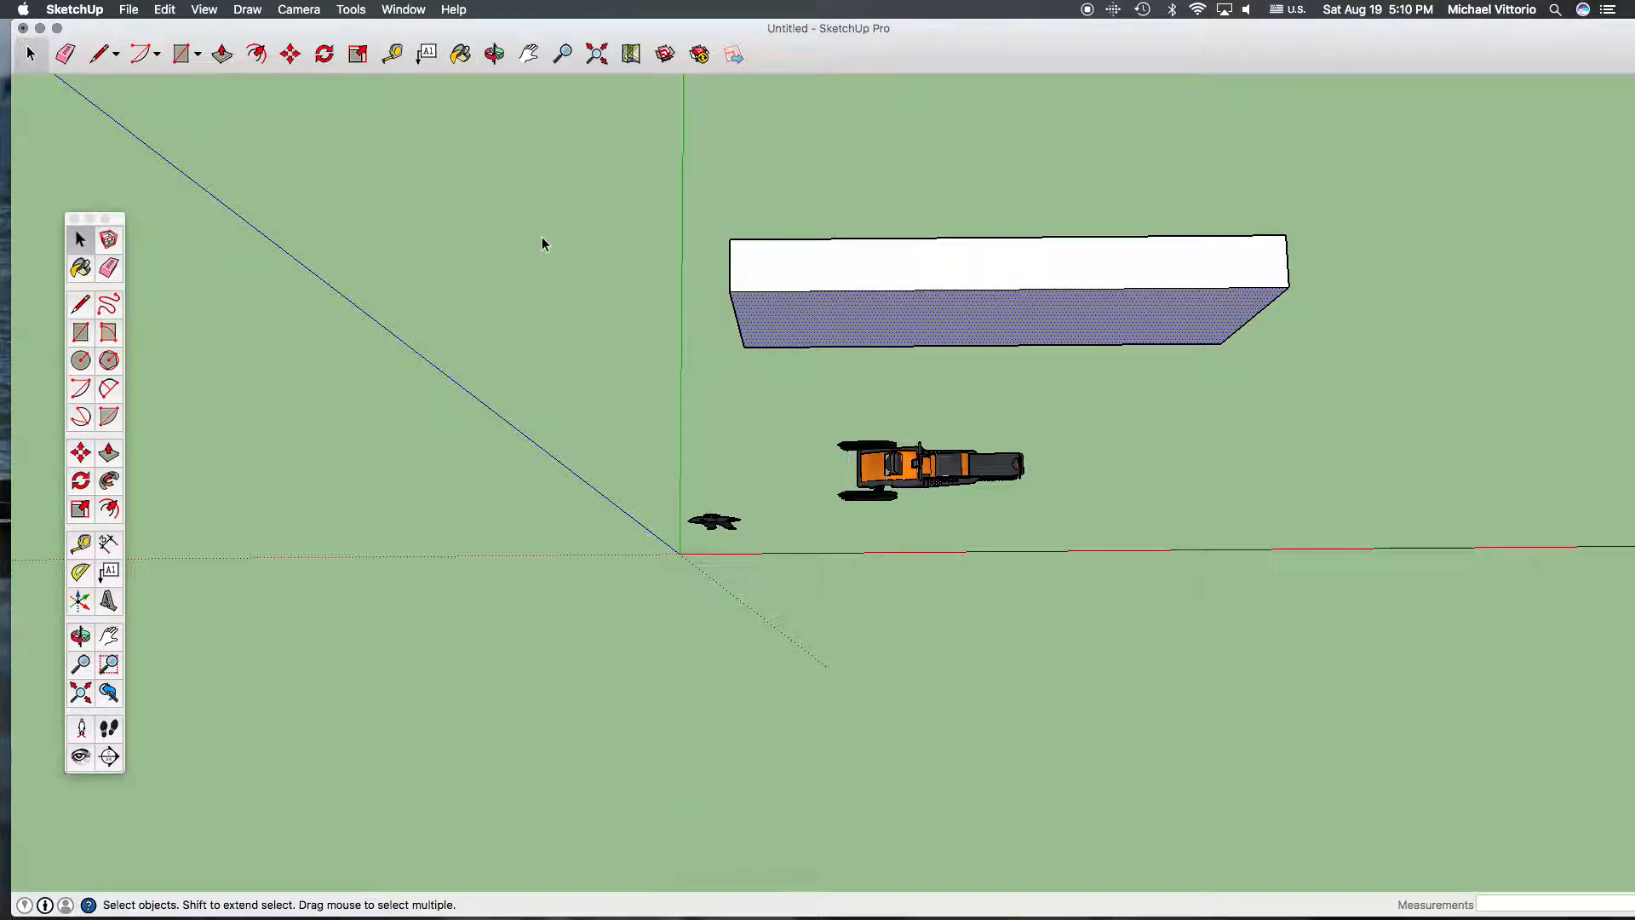
pyautogui.moveTo(1311, 220); pyautogui.dragTo(1219, 420)
pyautogui.moveTo(690, 400); pyautogui.dragTo(635, 403)
pyautogui.moveTo(608, 407); pyautogui.dragTo(613, 412)
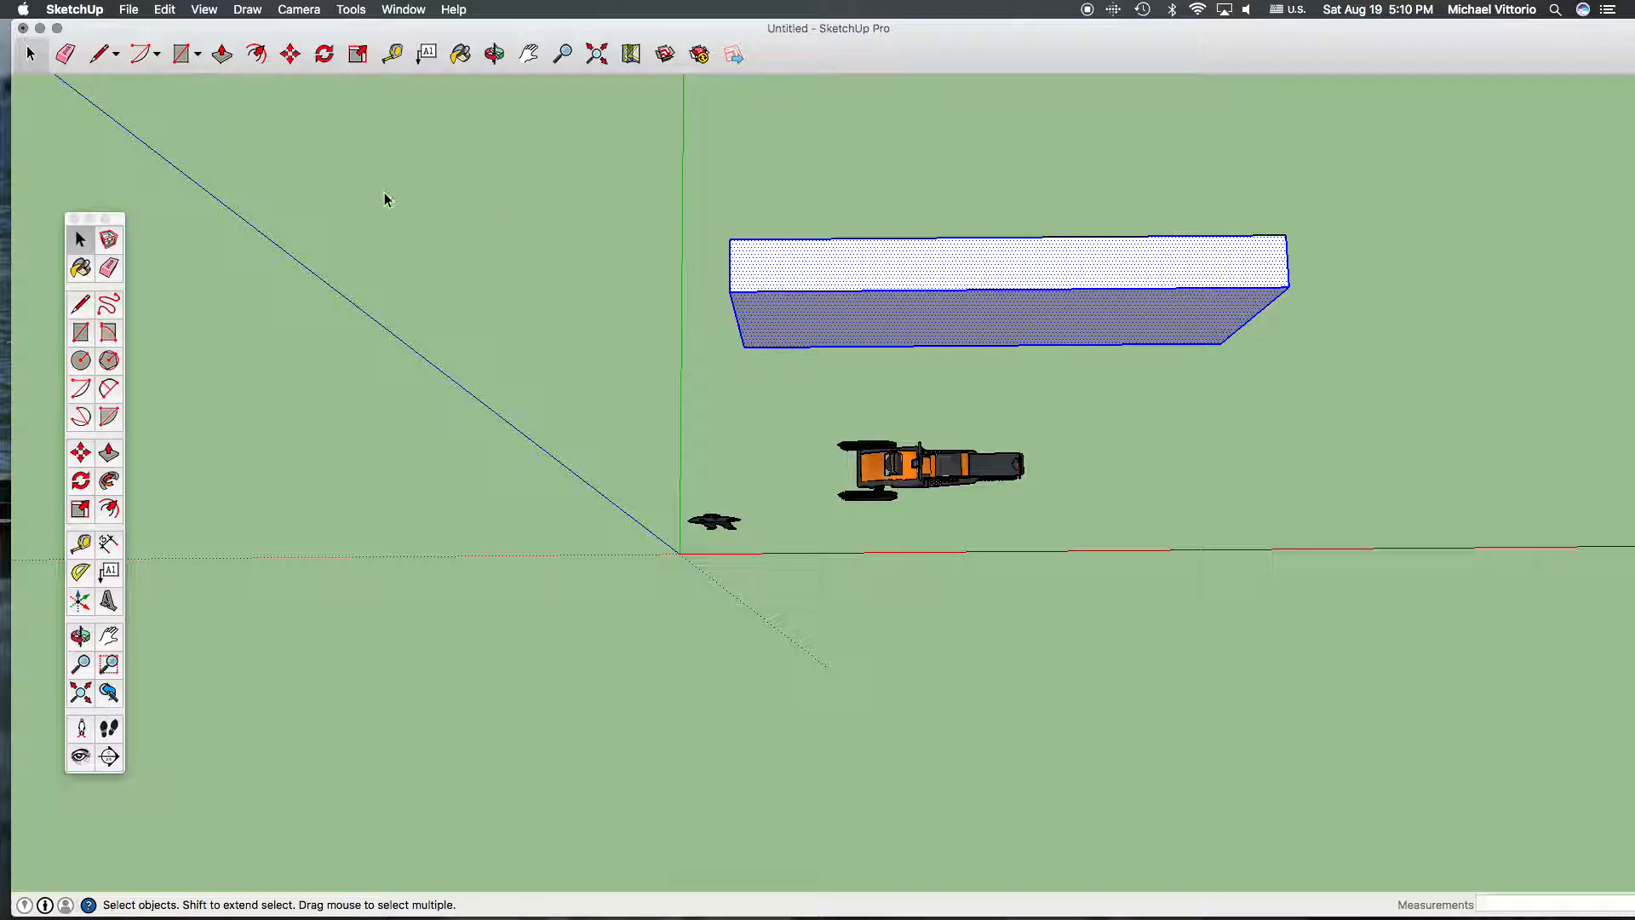
pyautogui.click(165, 9)
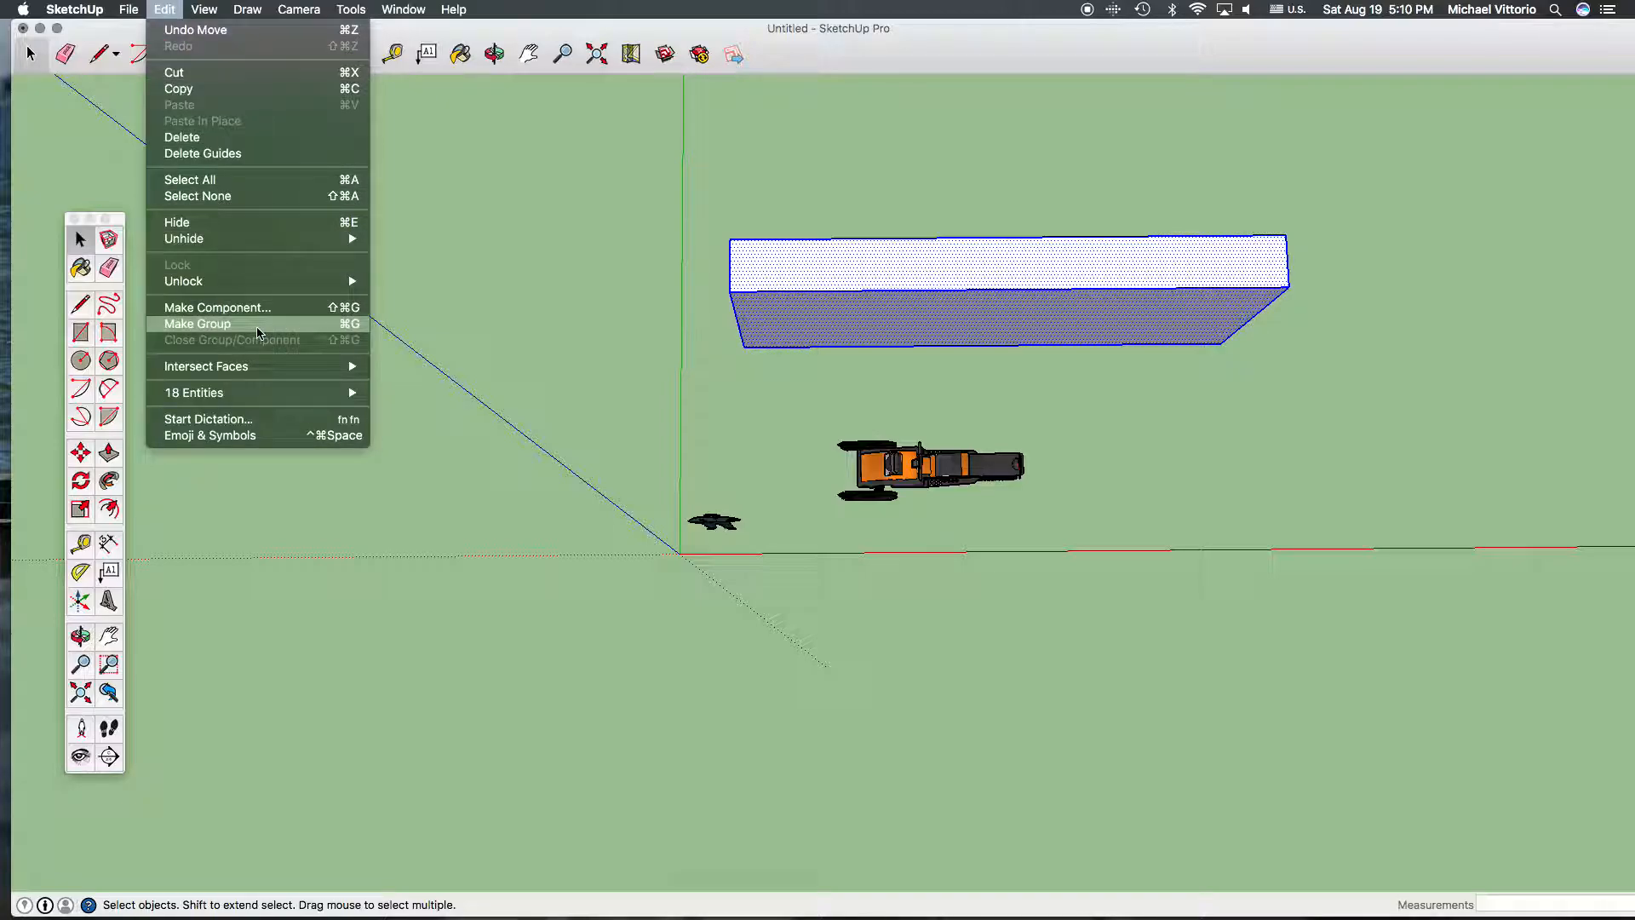
pyautogui.click(257, 328)
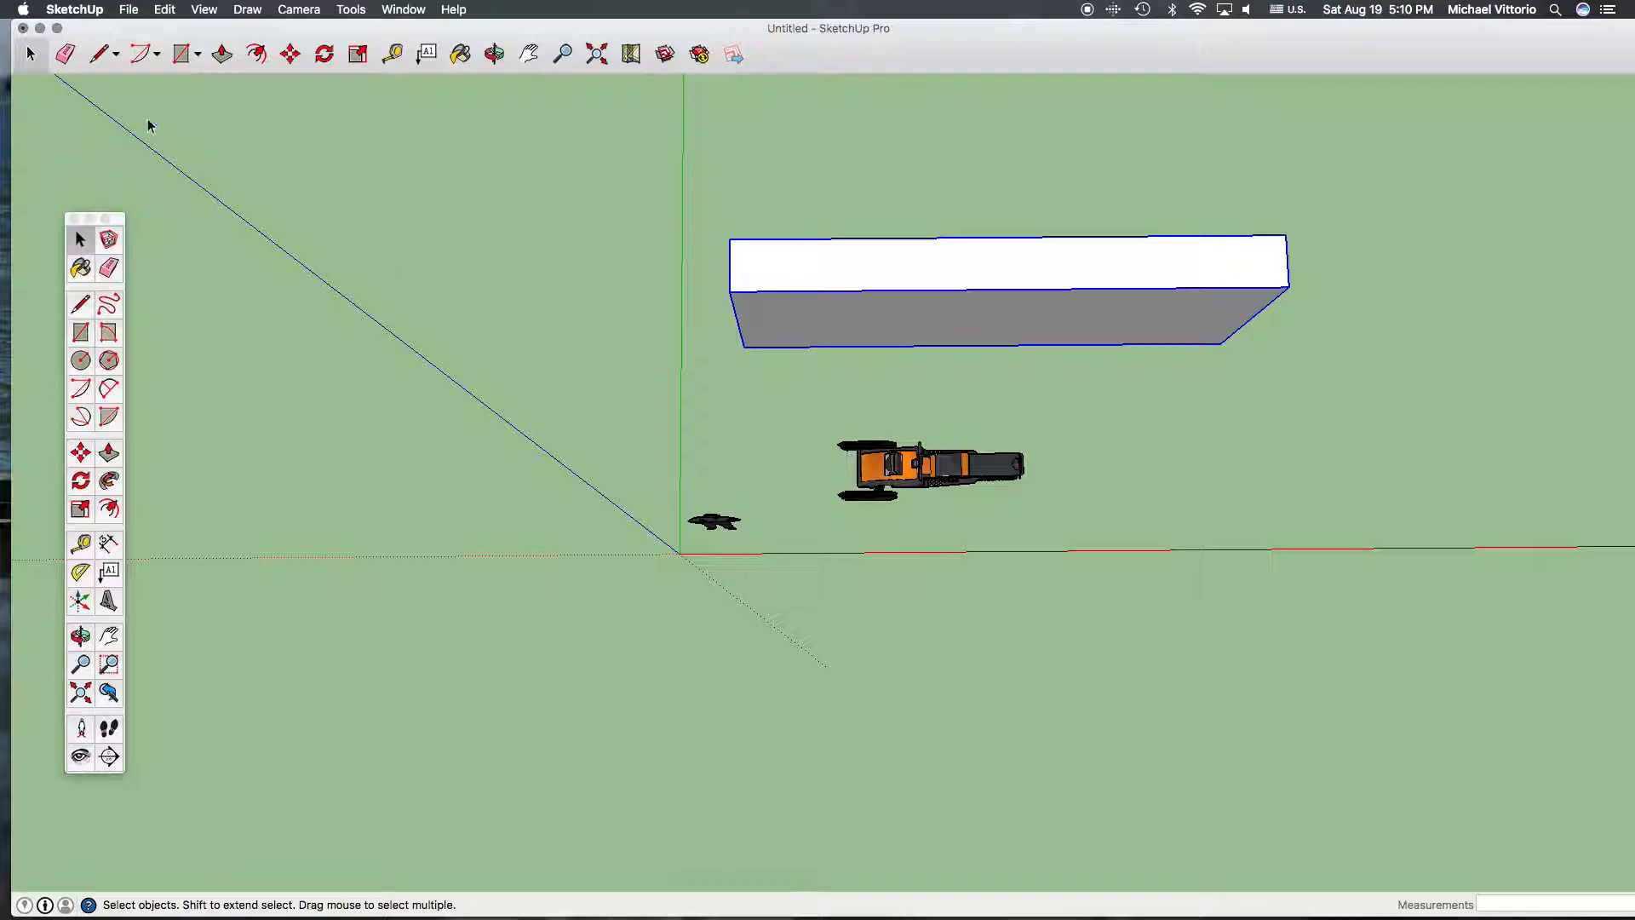
# Open the wall group for editing, pull its top face up about 1' 6 3/8", and exit the group.
pyautogui.click(223, 54)
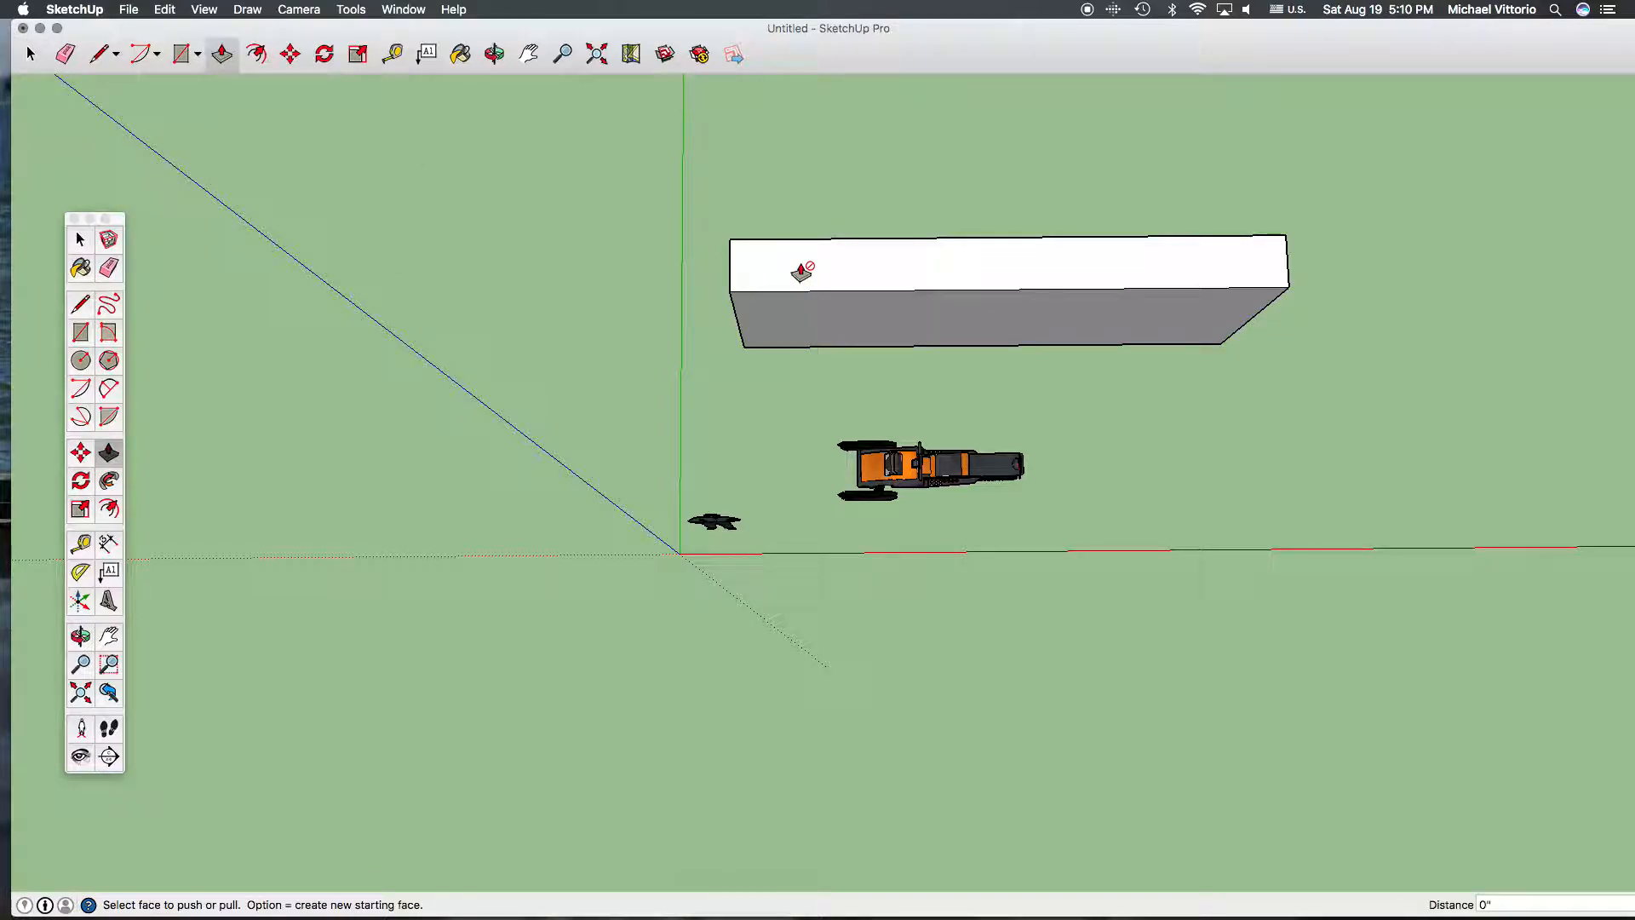
pyautogui.click(31, 54)
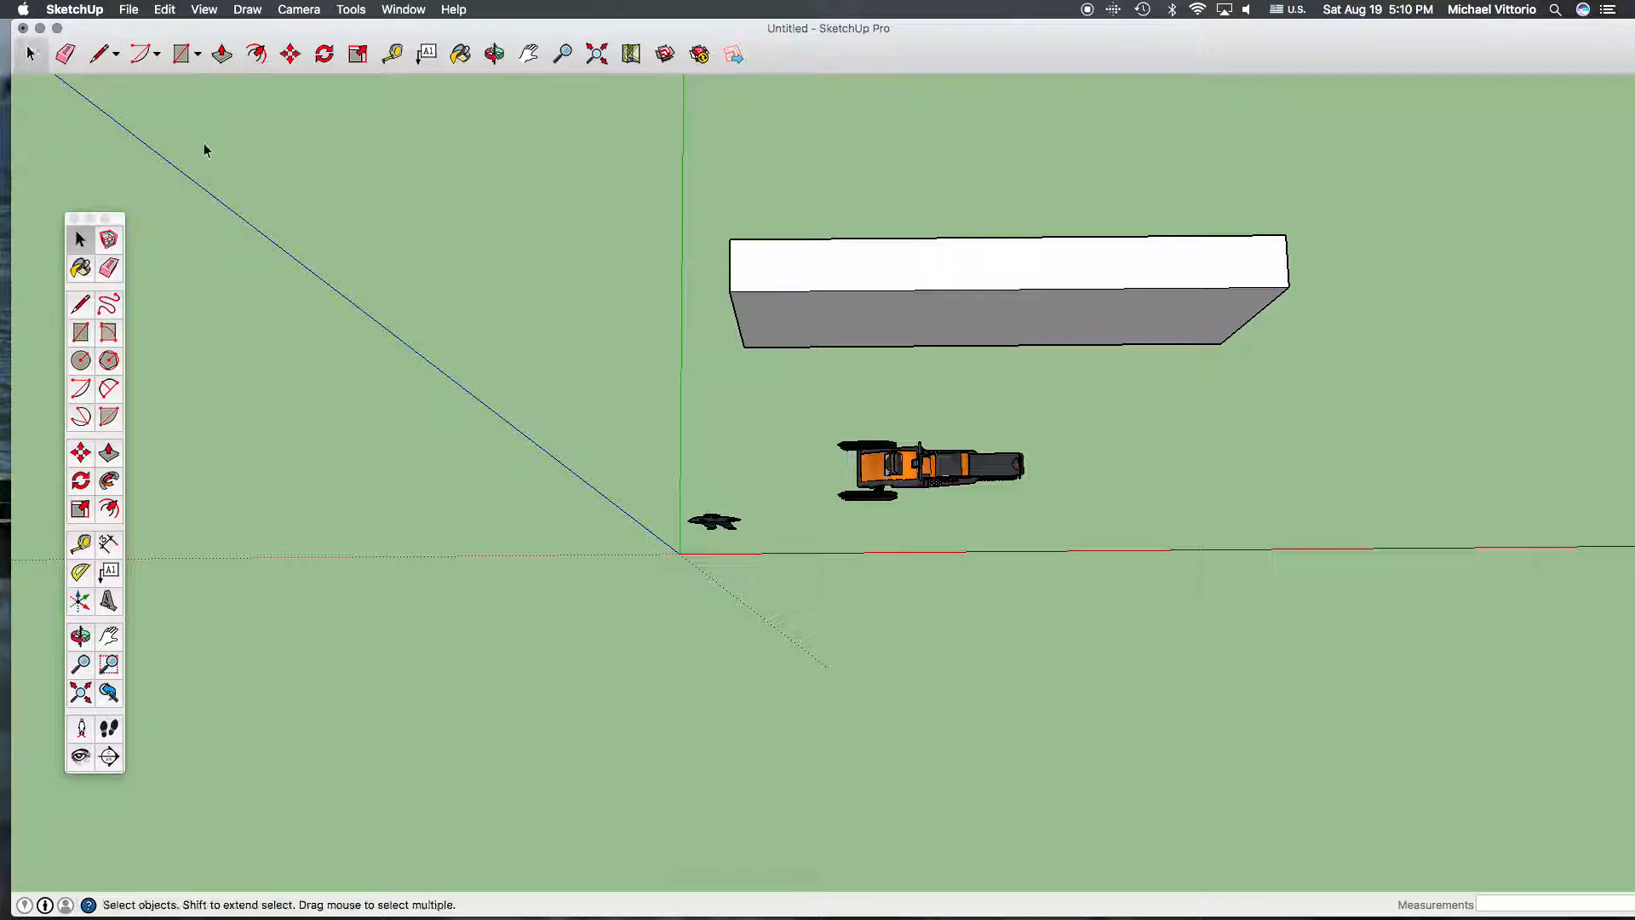
pyautogui.doubleClick(803, 278)
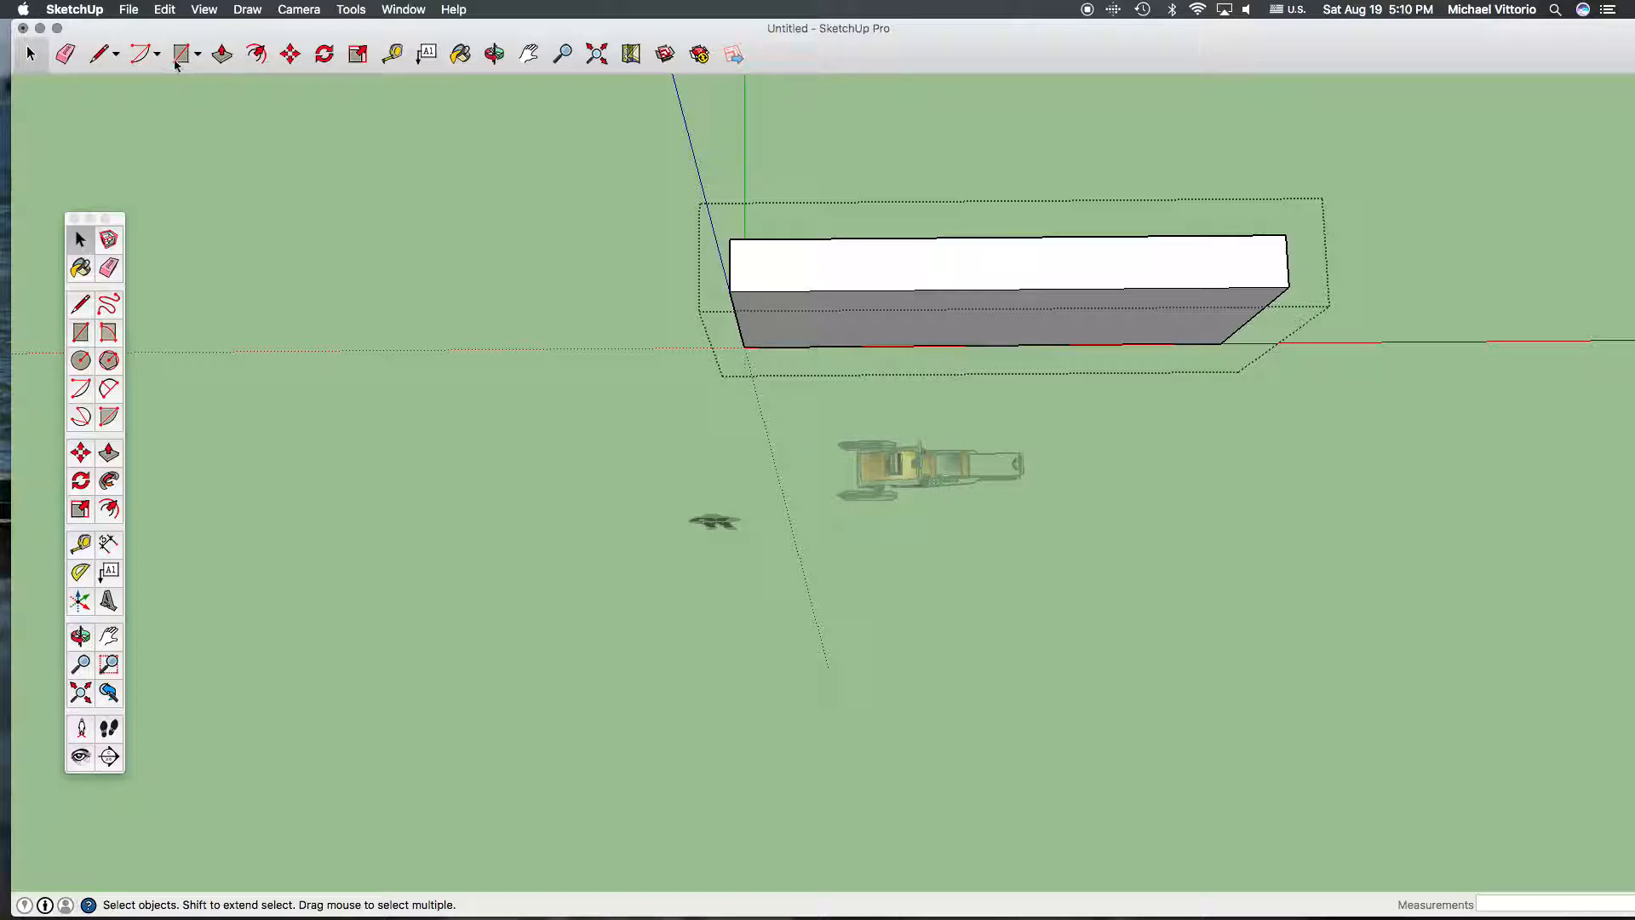
pyautogui.click(222, 53)
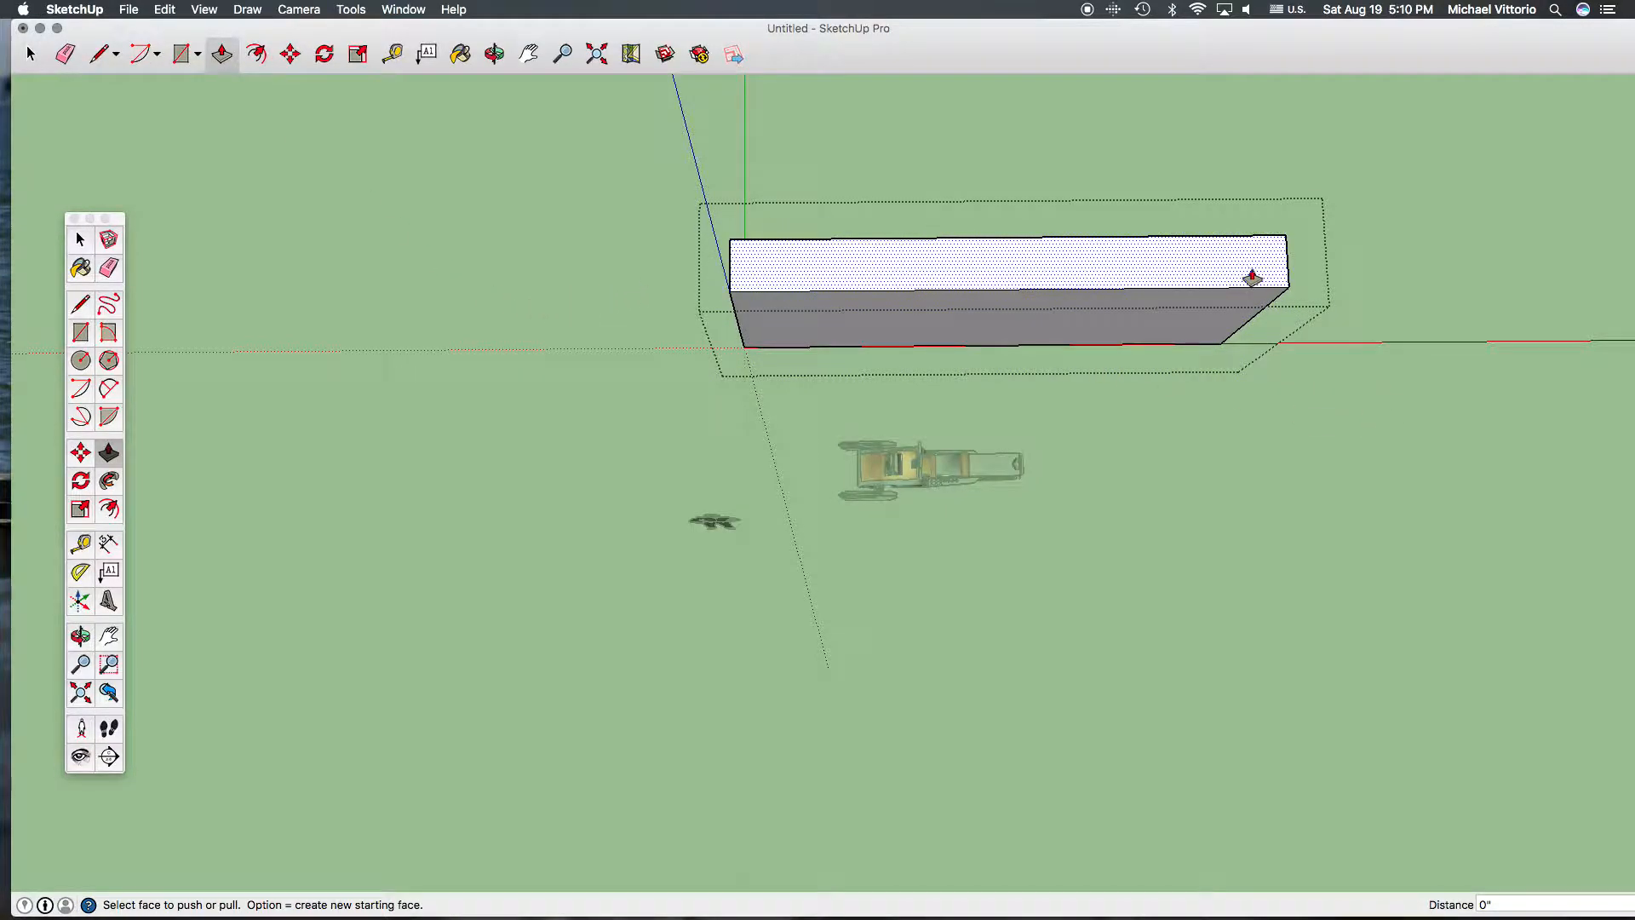
pyautogui.click(1215, 266)
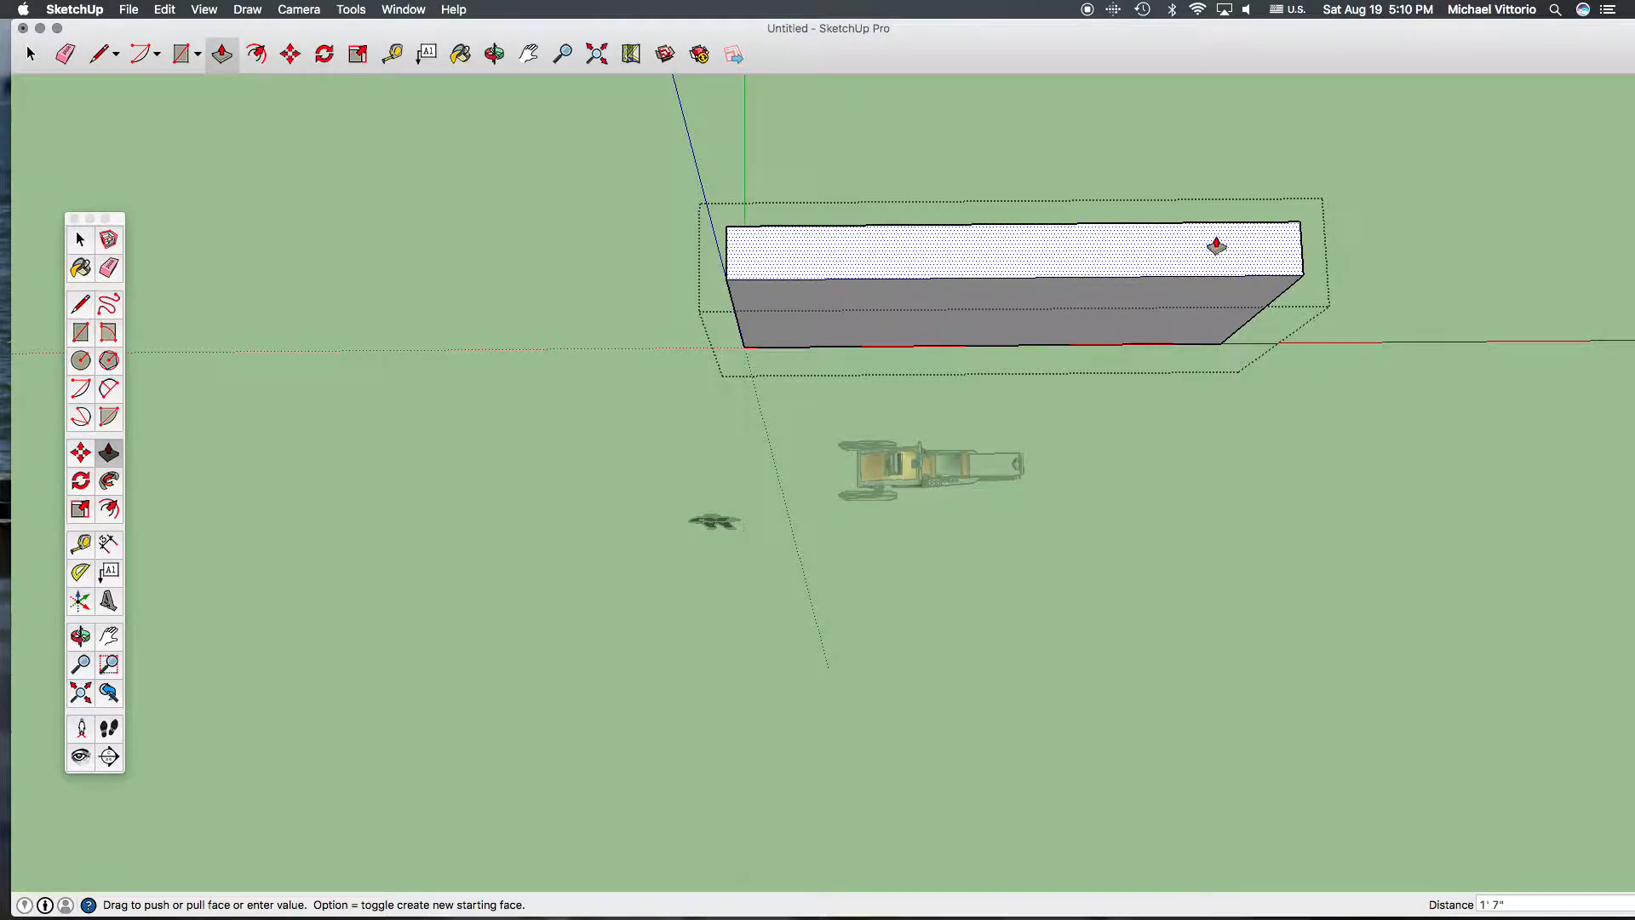
pyautogui.click(1214, 255)
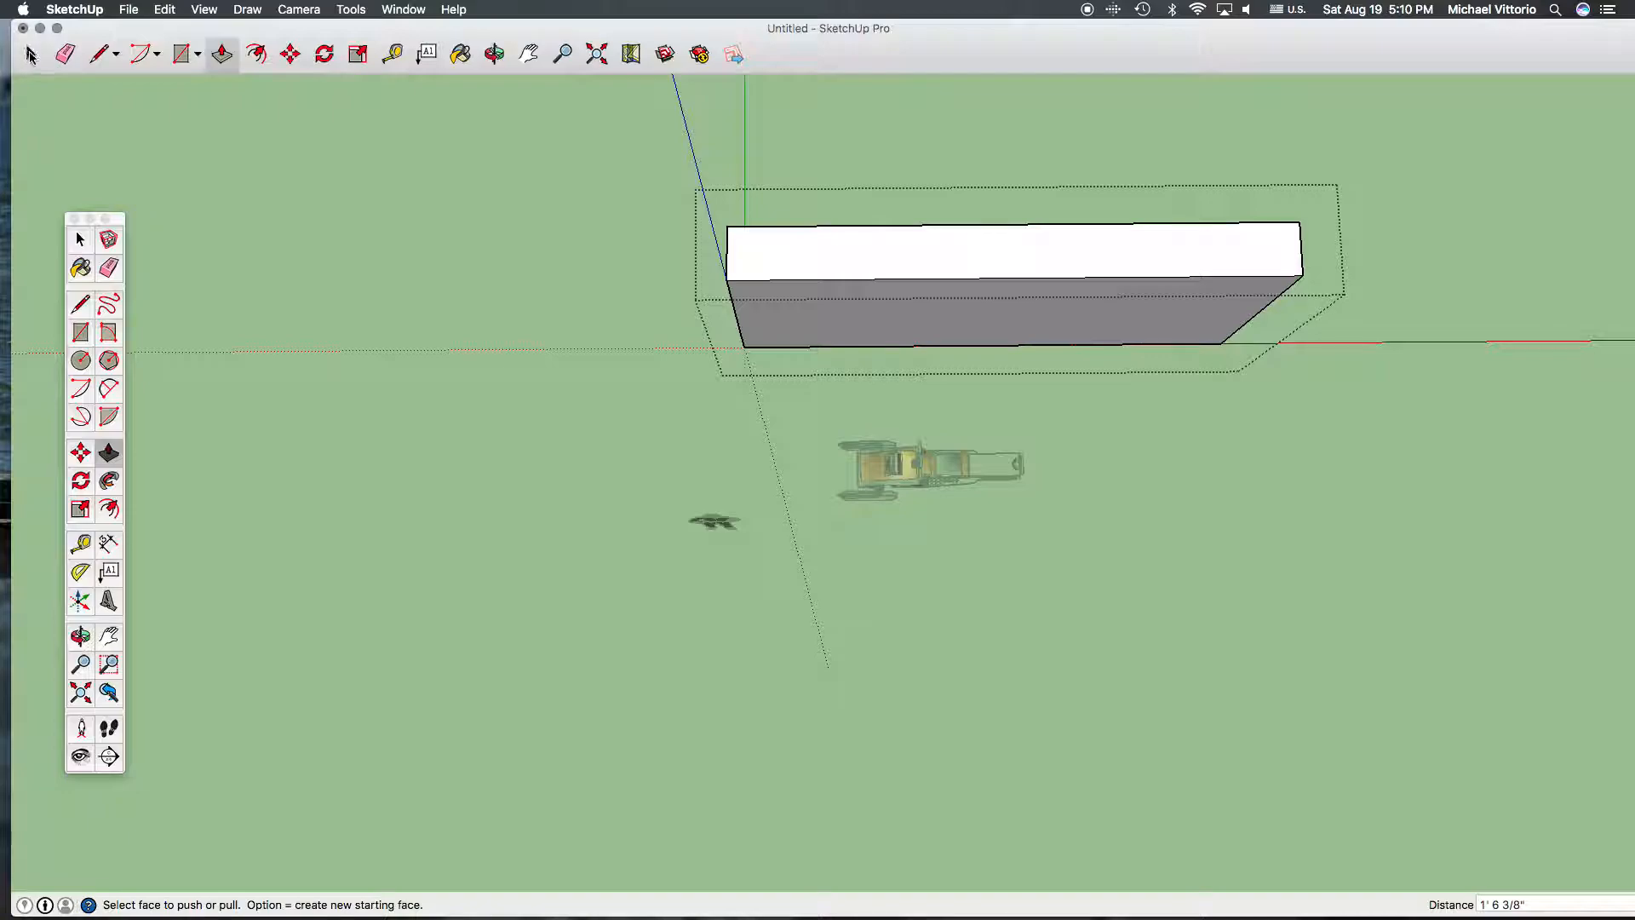
pyautogui.click(31, 55)
pyautogui.click(417, 279)
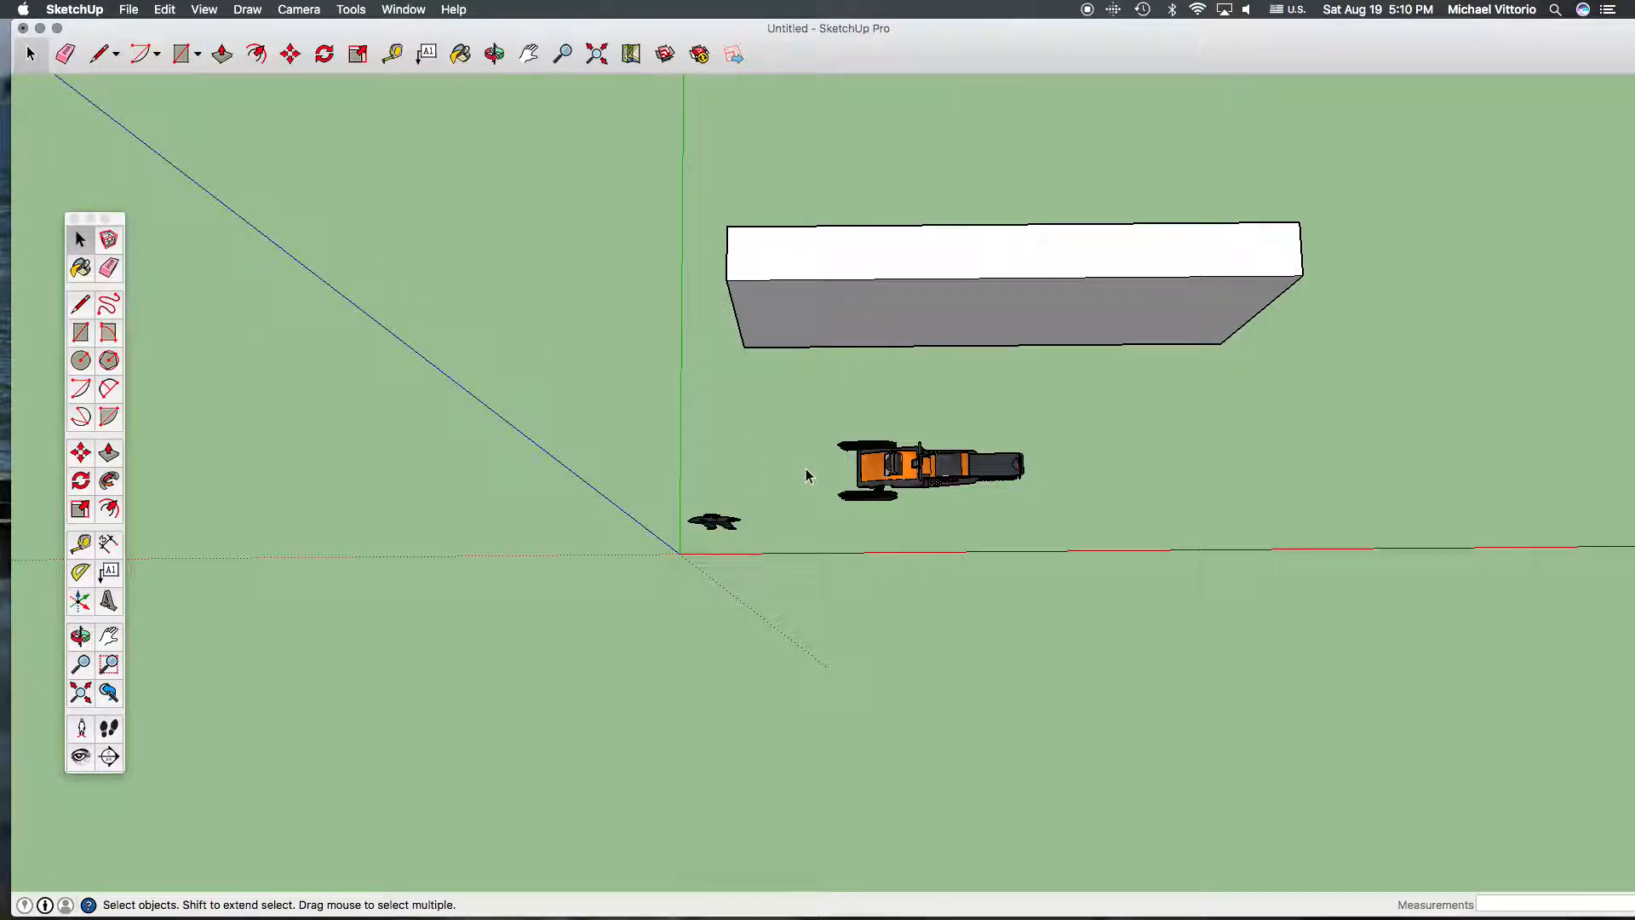
# Move the wall group about 4' 3 3/4" so it stands closer behind the snowmobile.
pyautogui.click(290, 54)
pyautogui.click(949, 270)
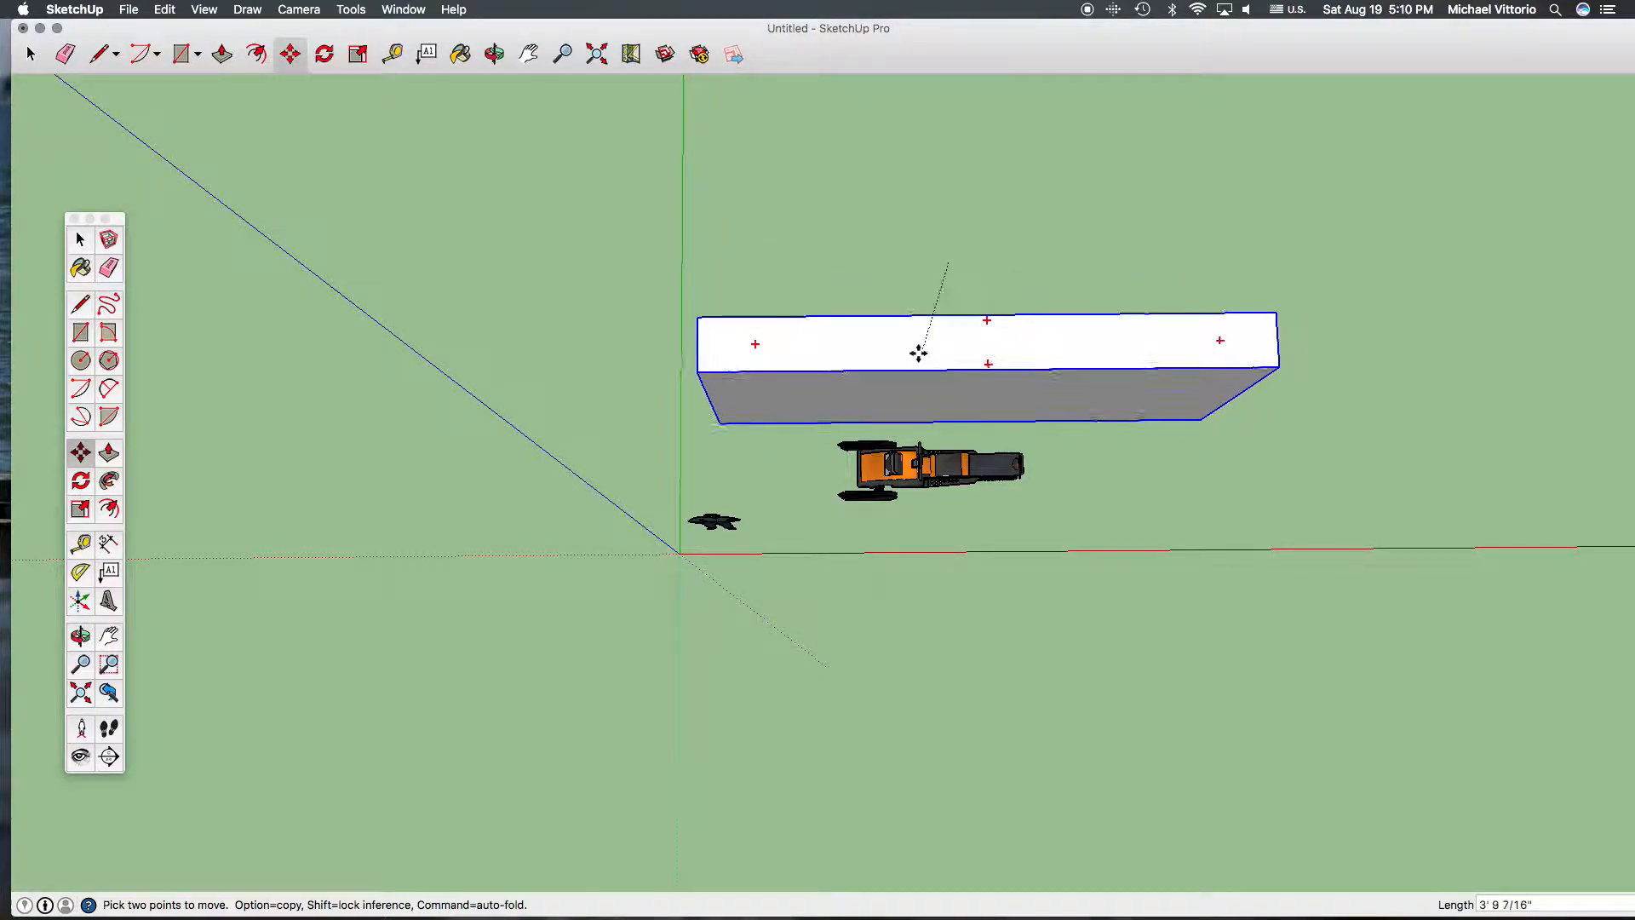
pyautogui.click(1004, 355)
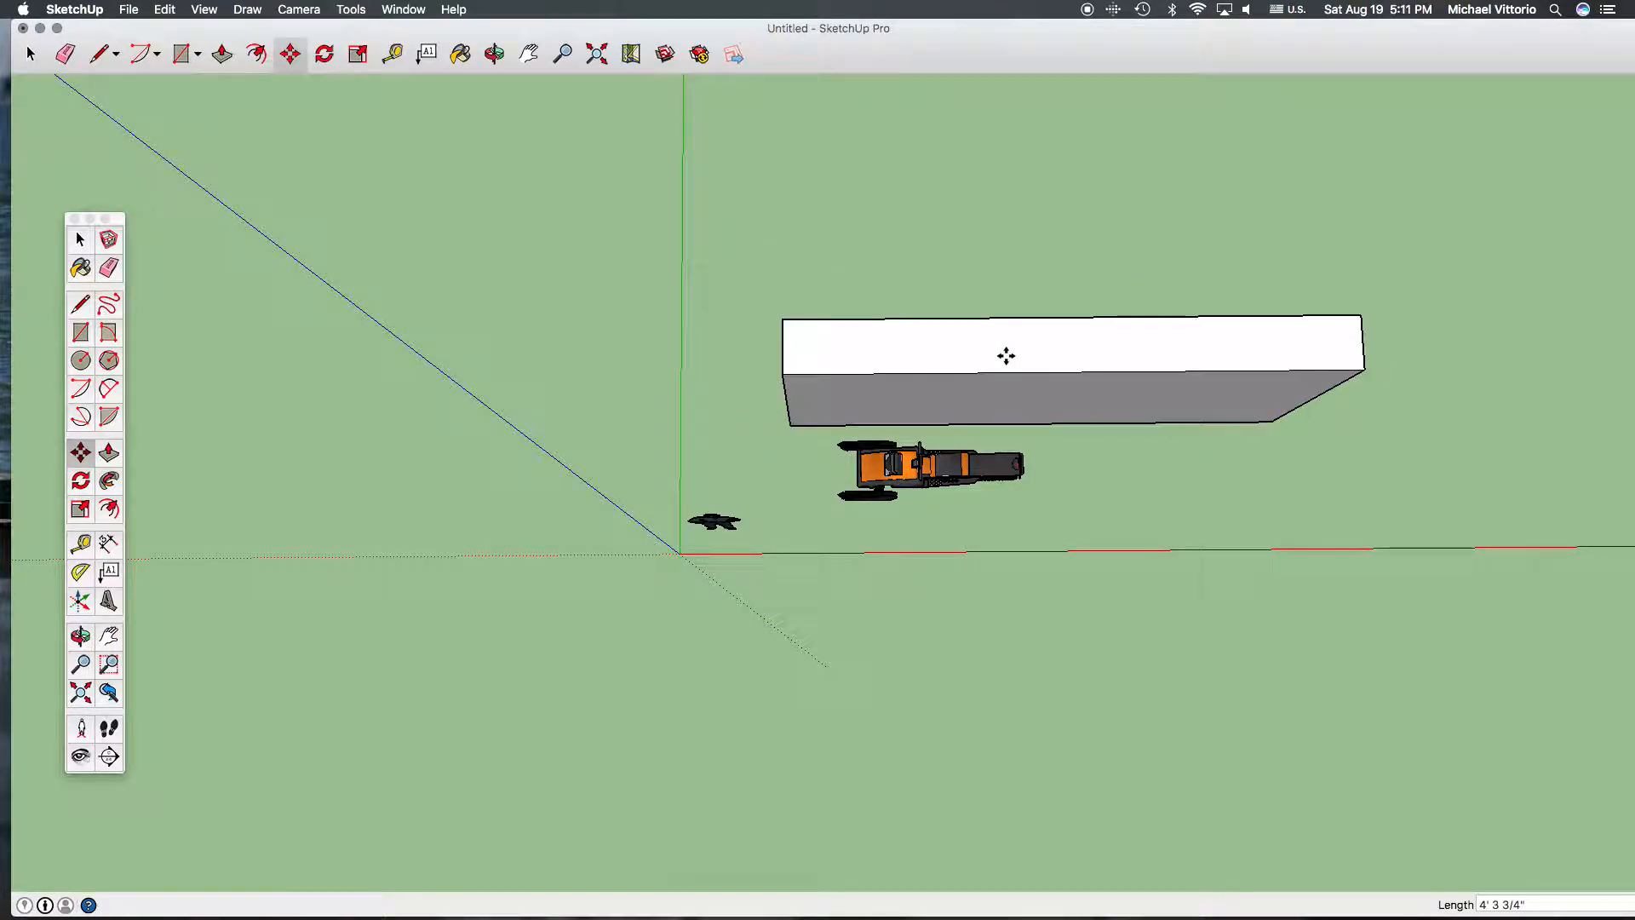
# Create the two-line 3D text "Chemical Energy", place it on the wall's front face above the snowmobile's rear, and deselect it.
pyautogui.click(494, 53)
pyautogui.moveTo(584, 500); pyautogui.dragTo(805, 463)
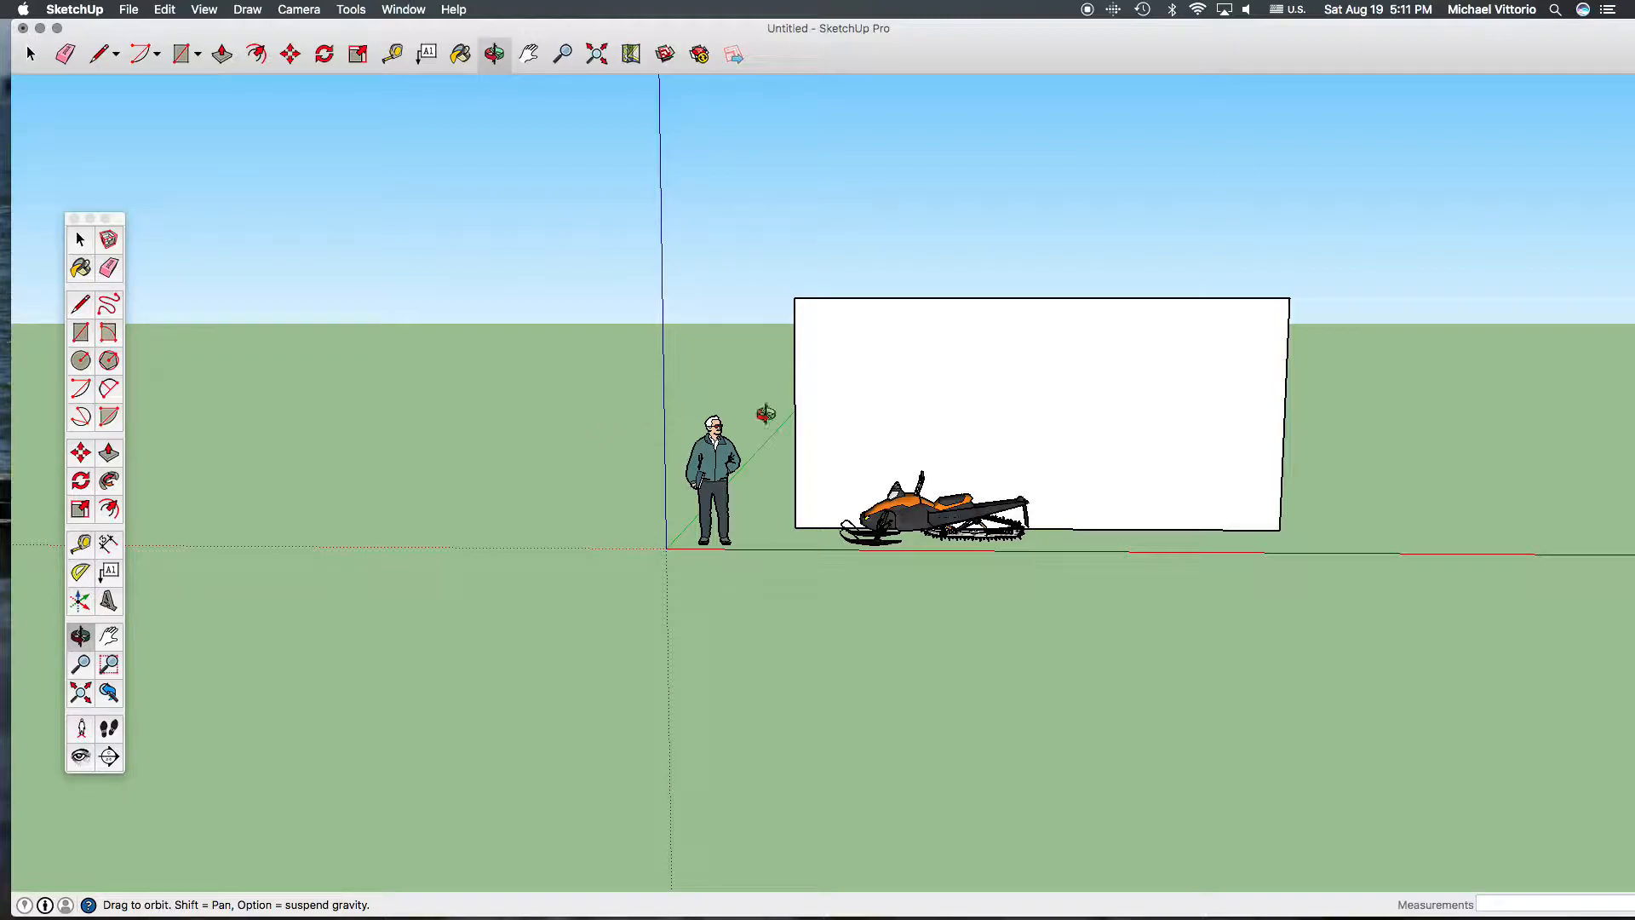
pyautogui.click(349, 11)
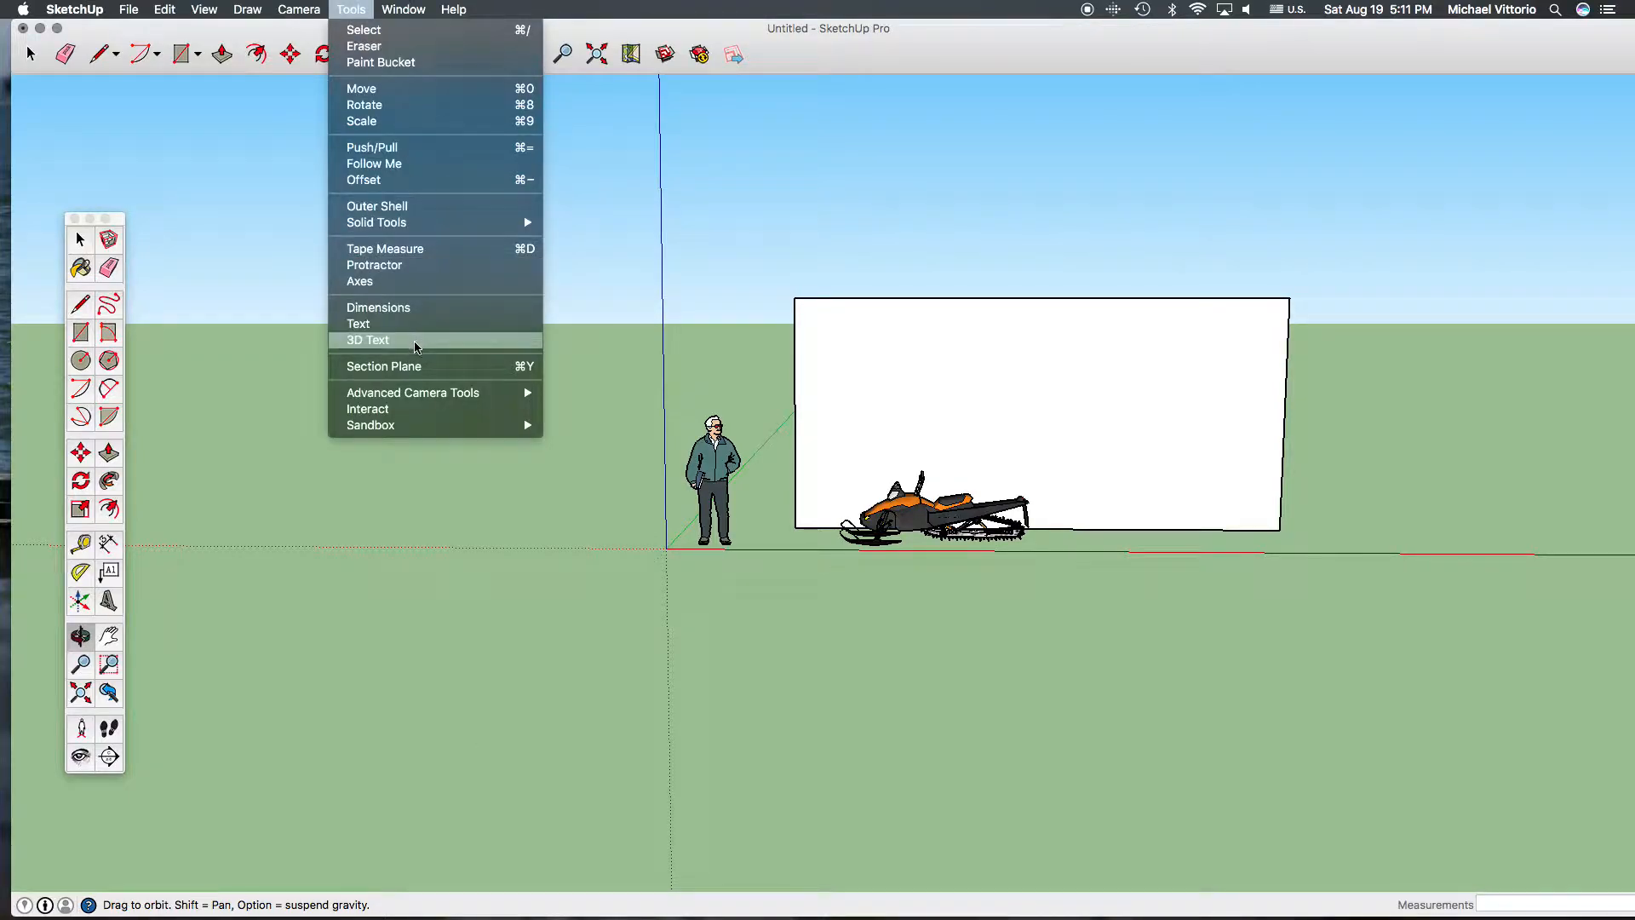
pyautogui.click(412, 340)
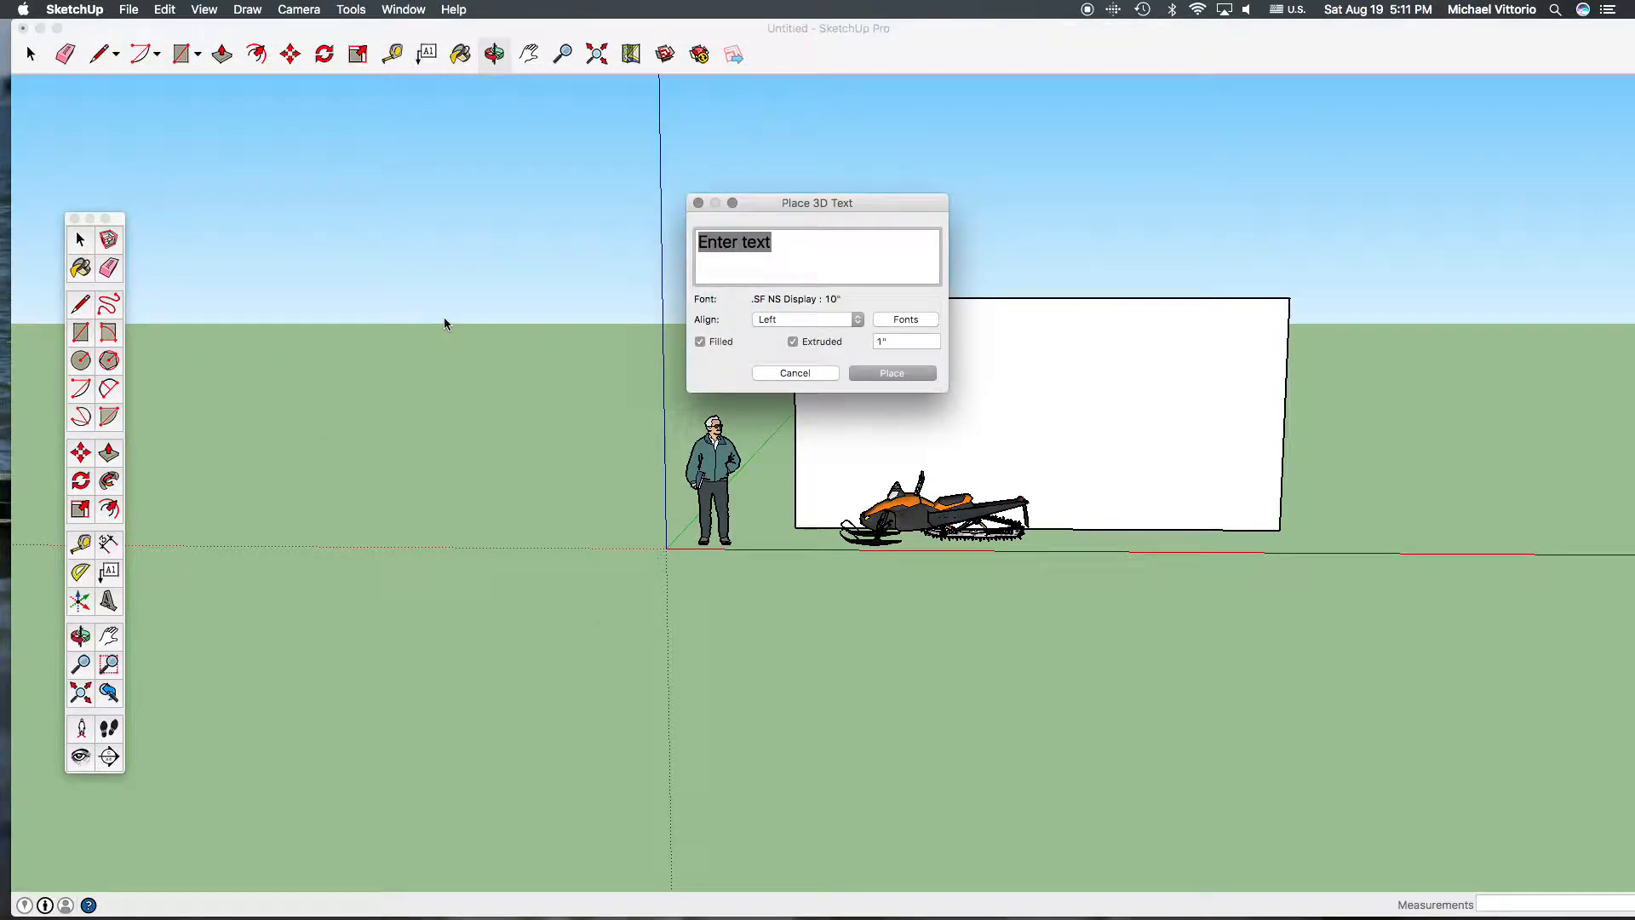
pyautogui.write('Chemical')
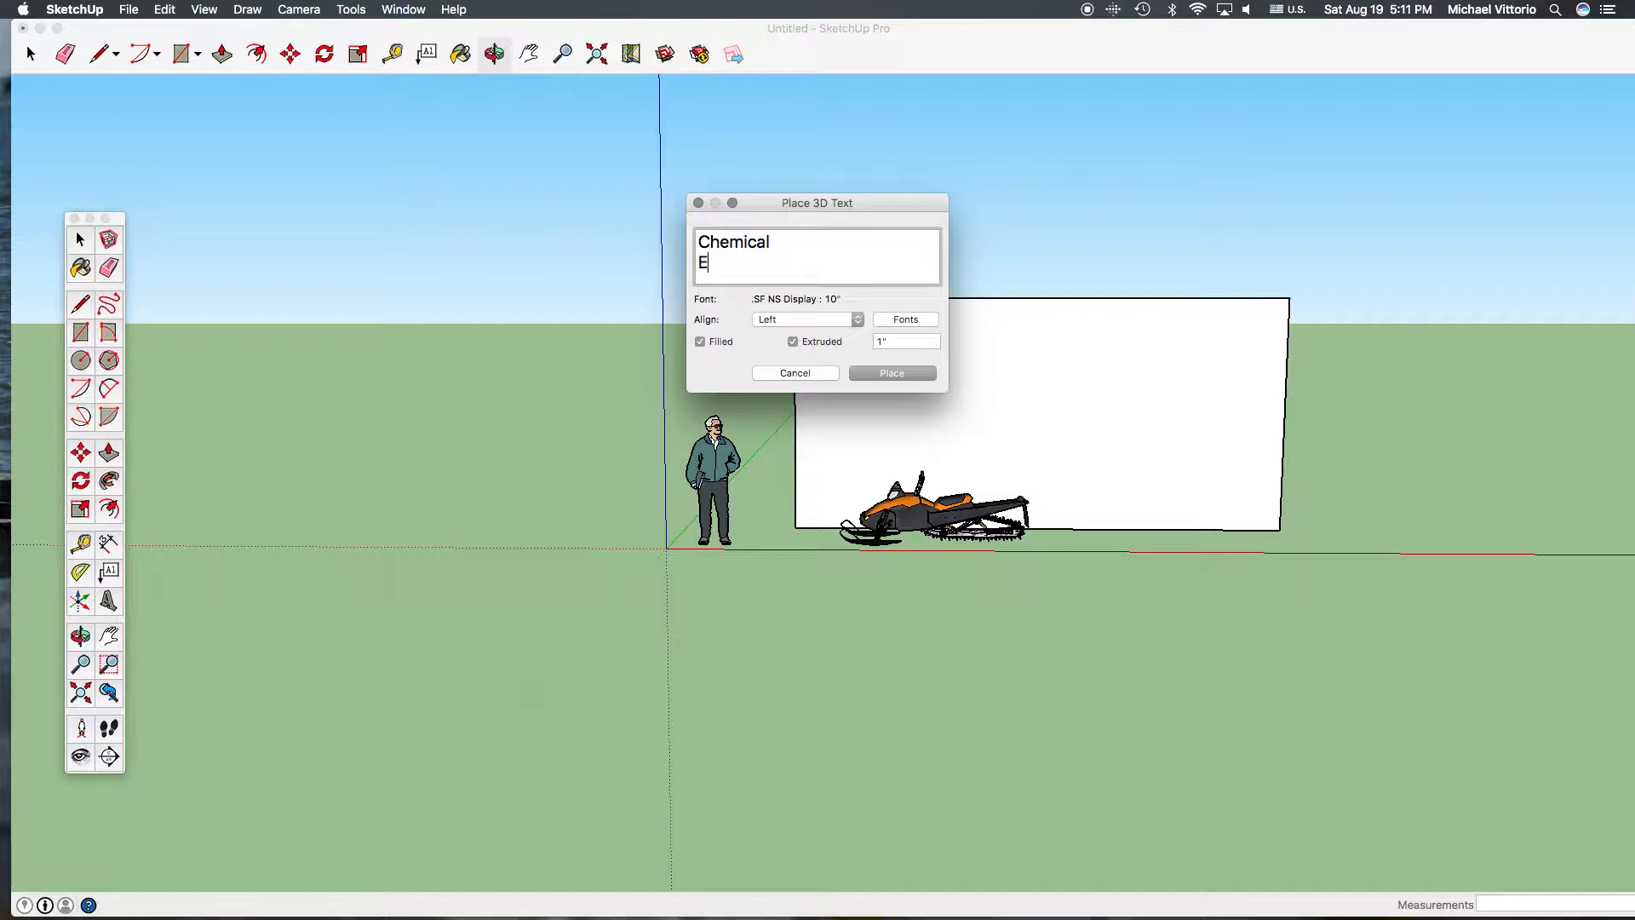
pyautogui.write('ergyh')
pyautogui.click(894, 372)
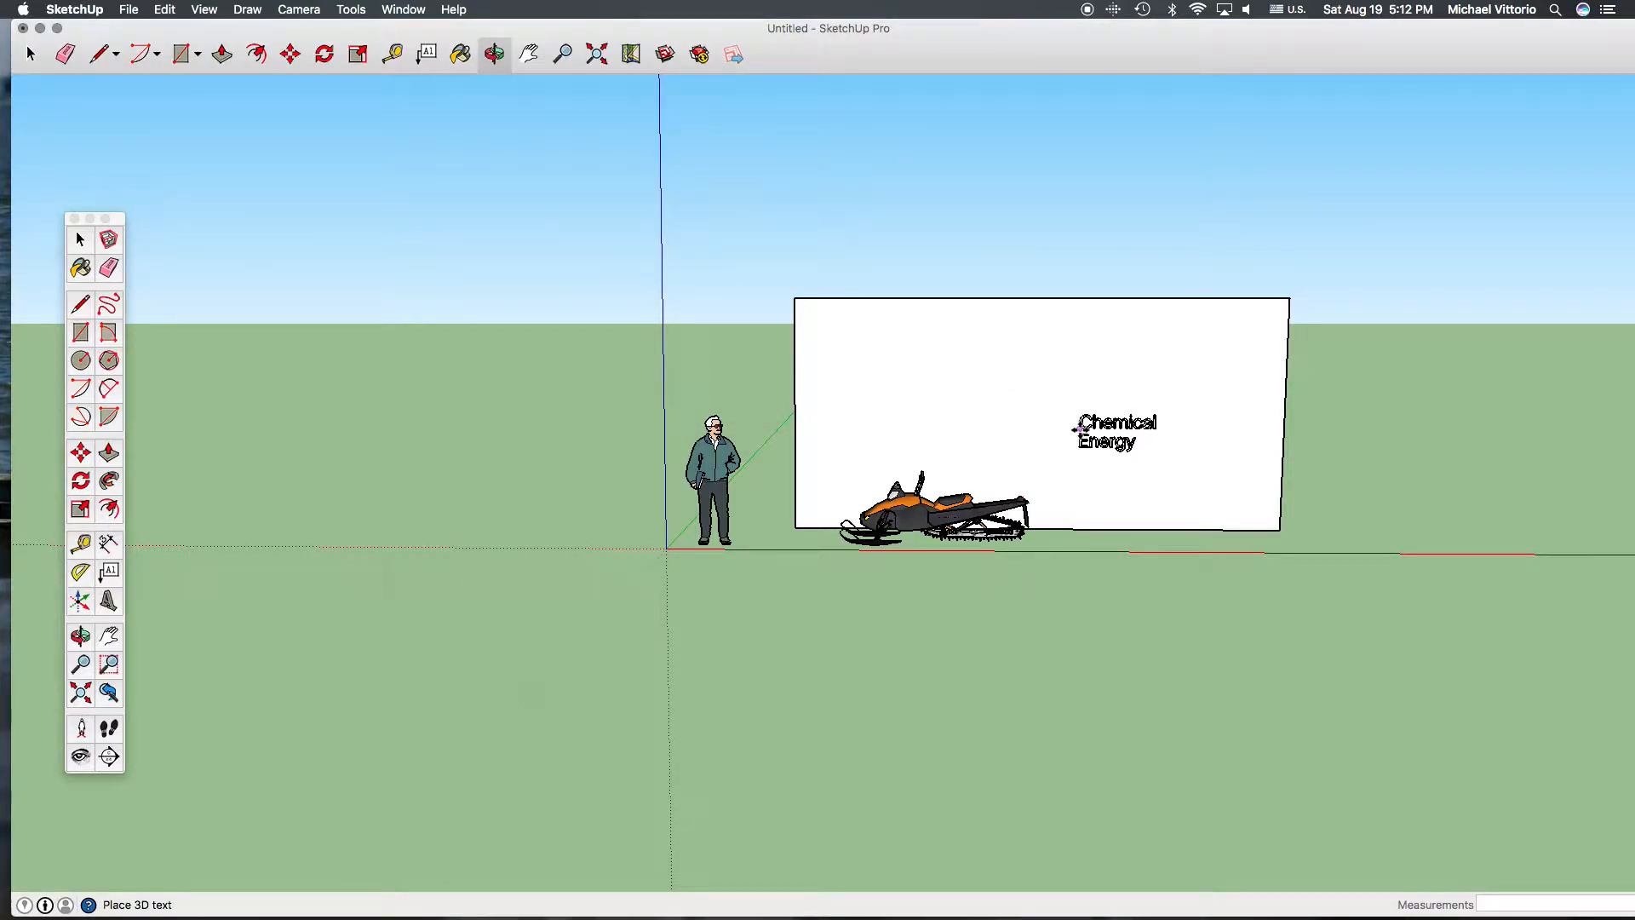
pyautogui.click(1097, 426)
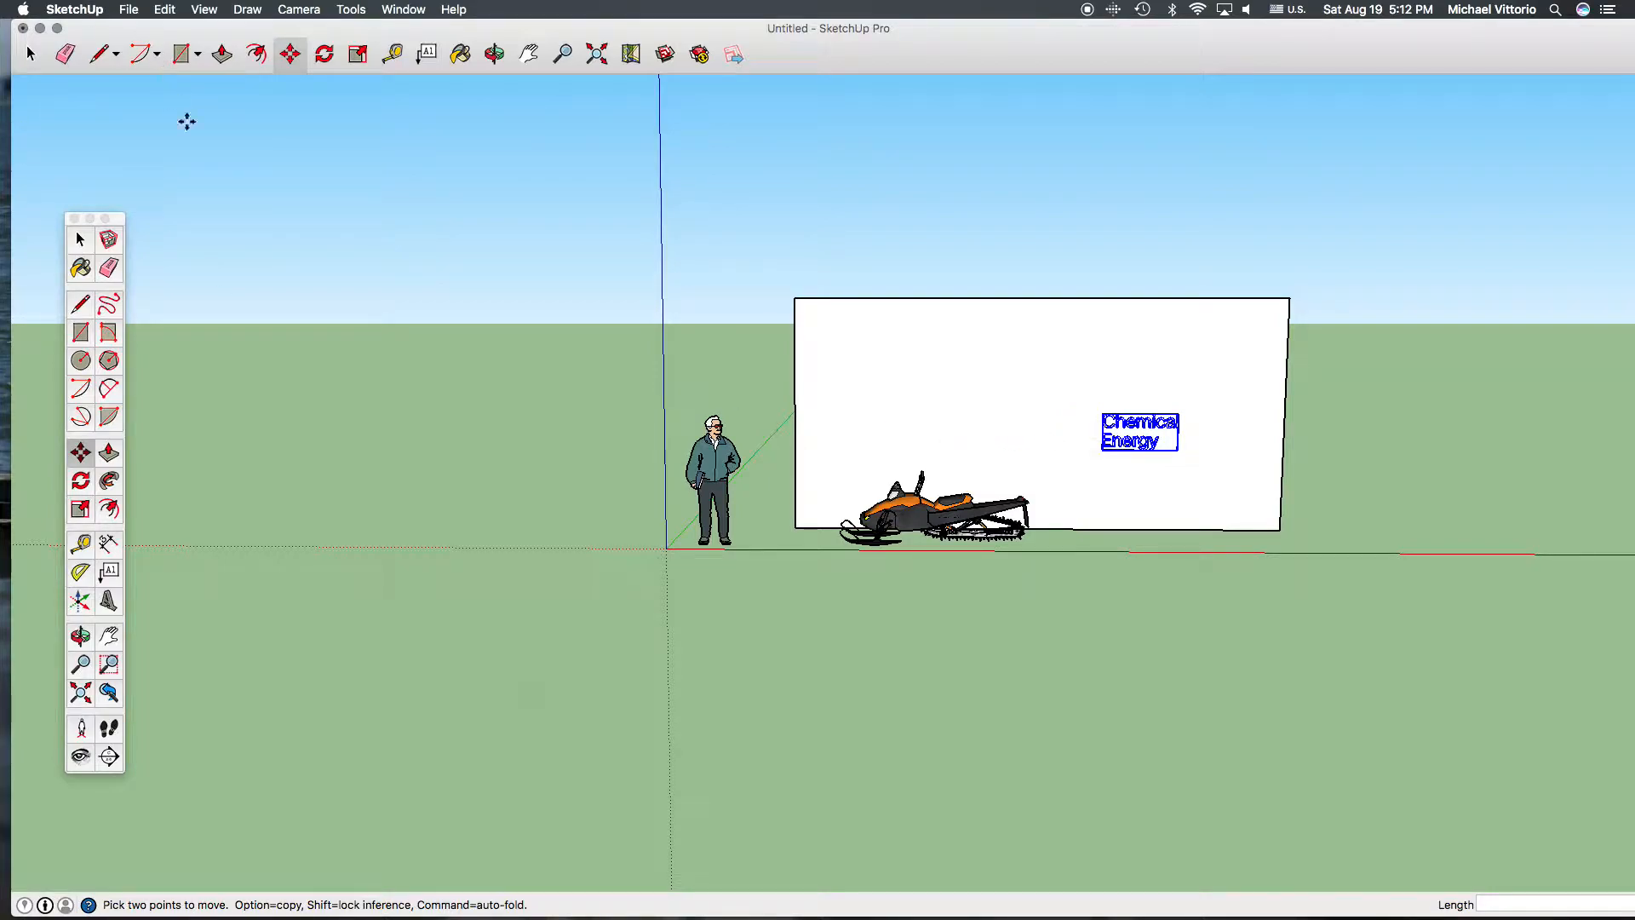
pyautogui.click(31, 55)
pyautogui.click(287, 224)
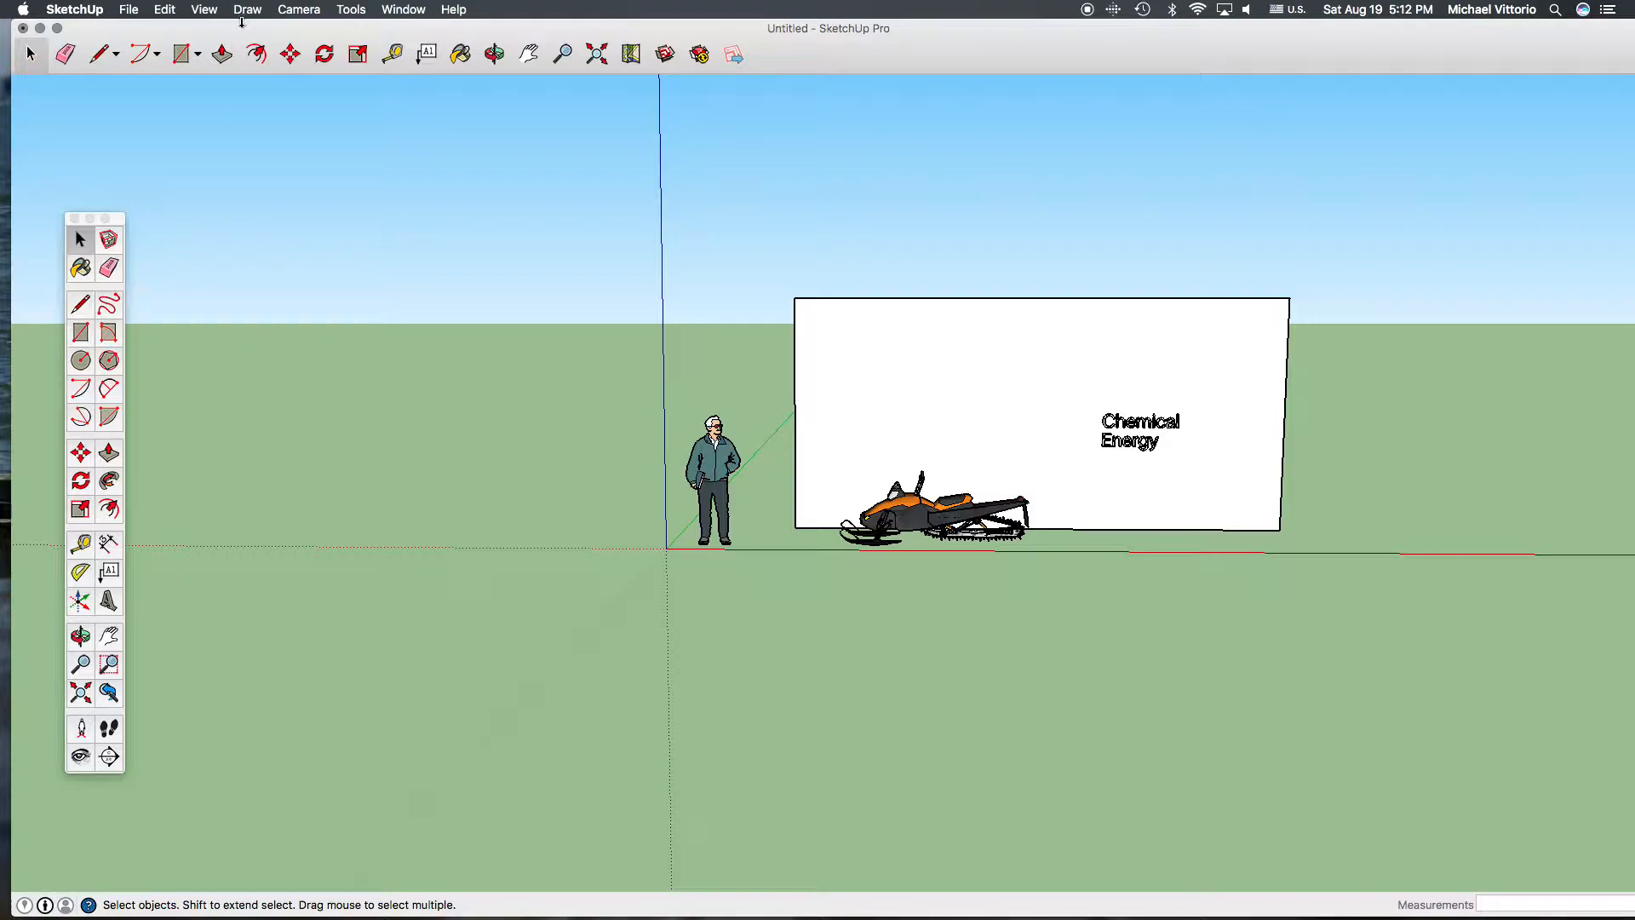
# Search the 3D Warehouse for "oil drum" and browse the resulting models.
pyautogui.click(136, 10)
pyautogui.moveTo(215, 259)
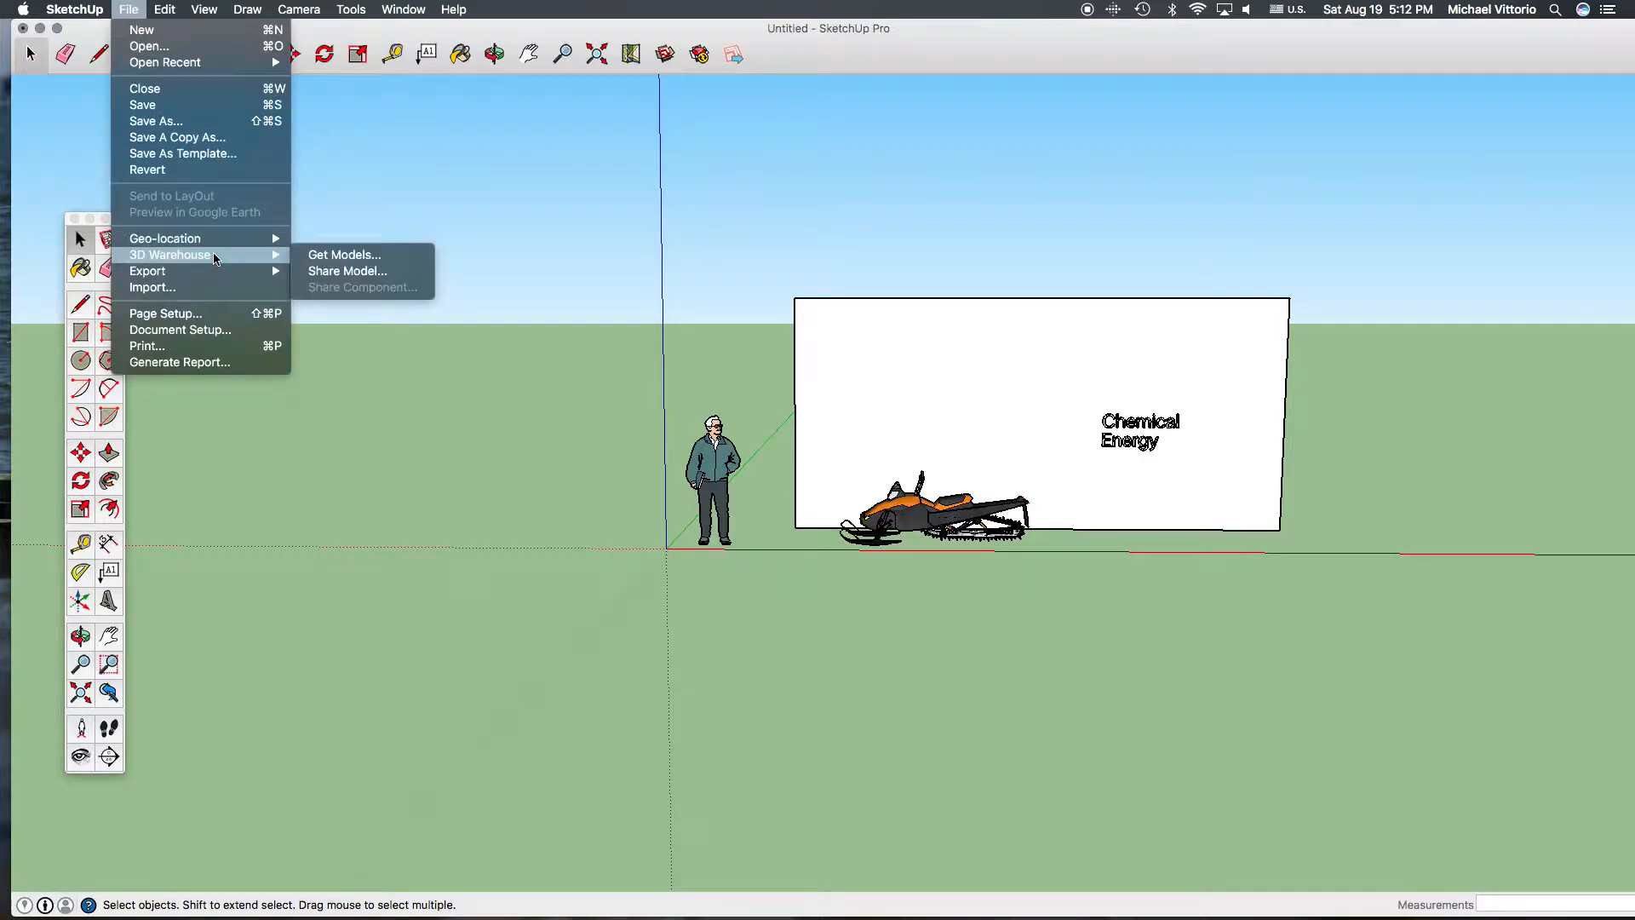
pyautogui.click(325, 257)
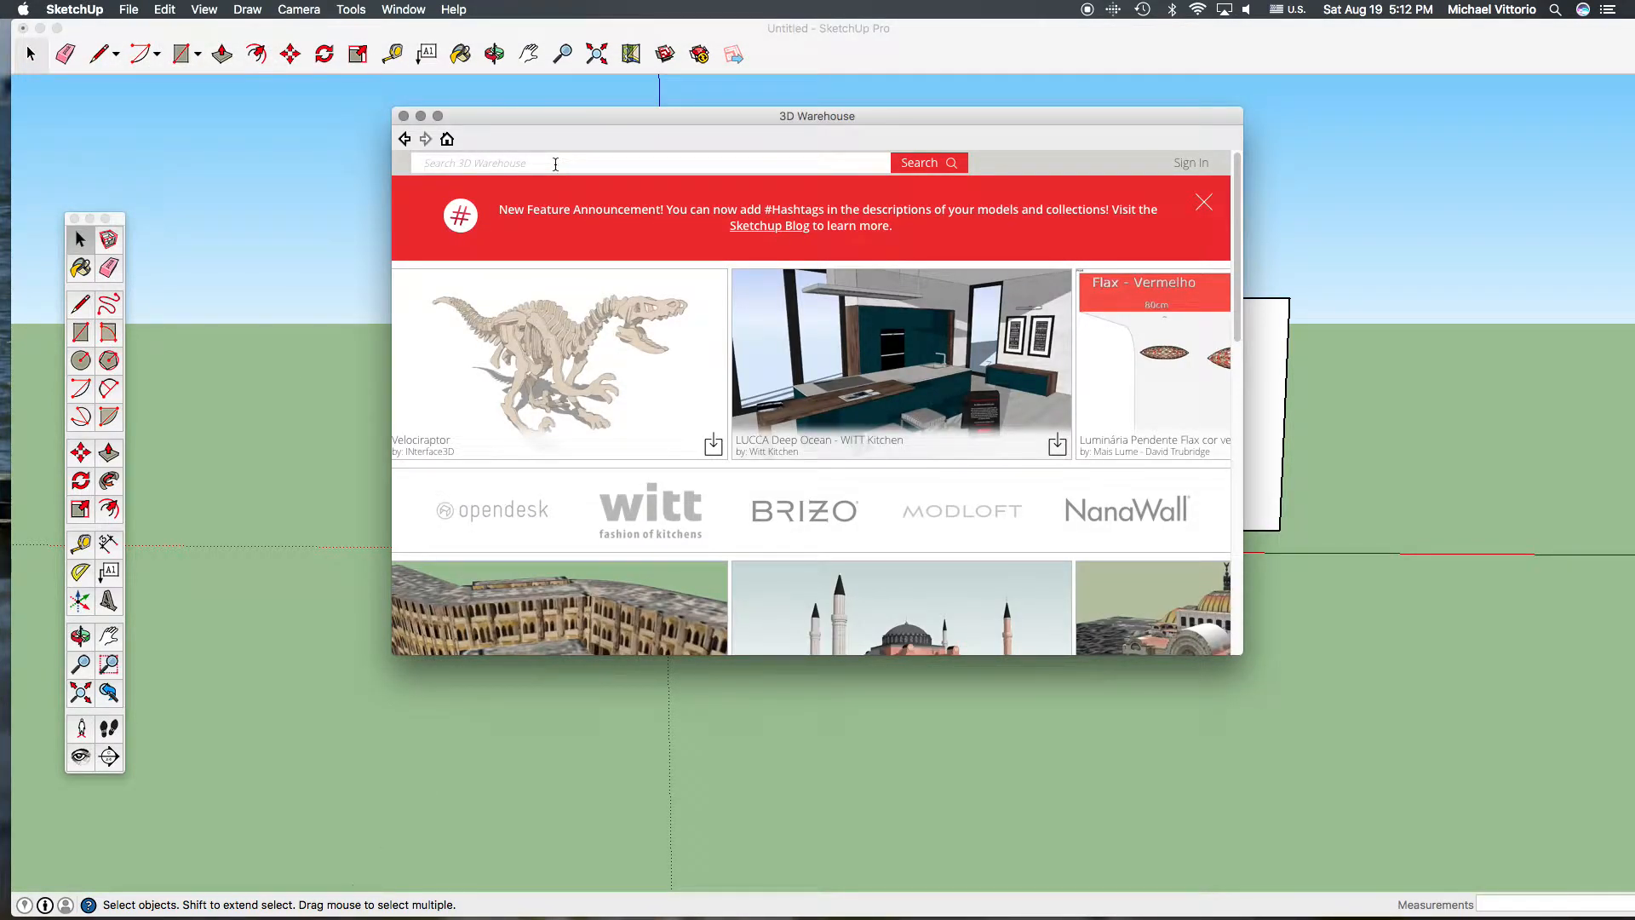
pyautogui.write('oil')
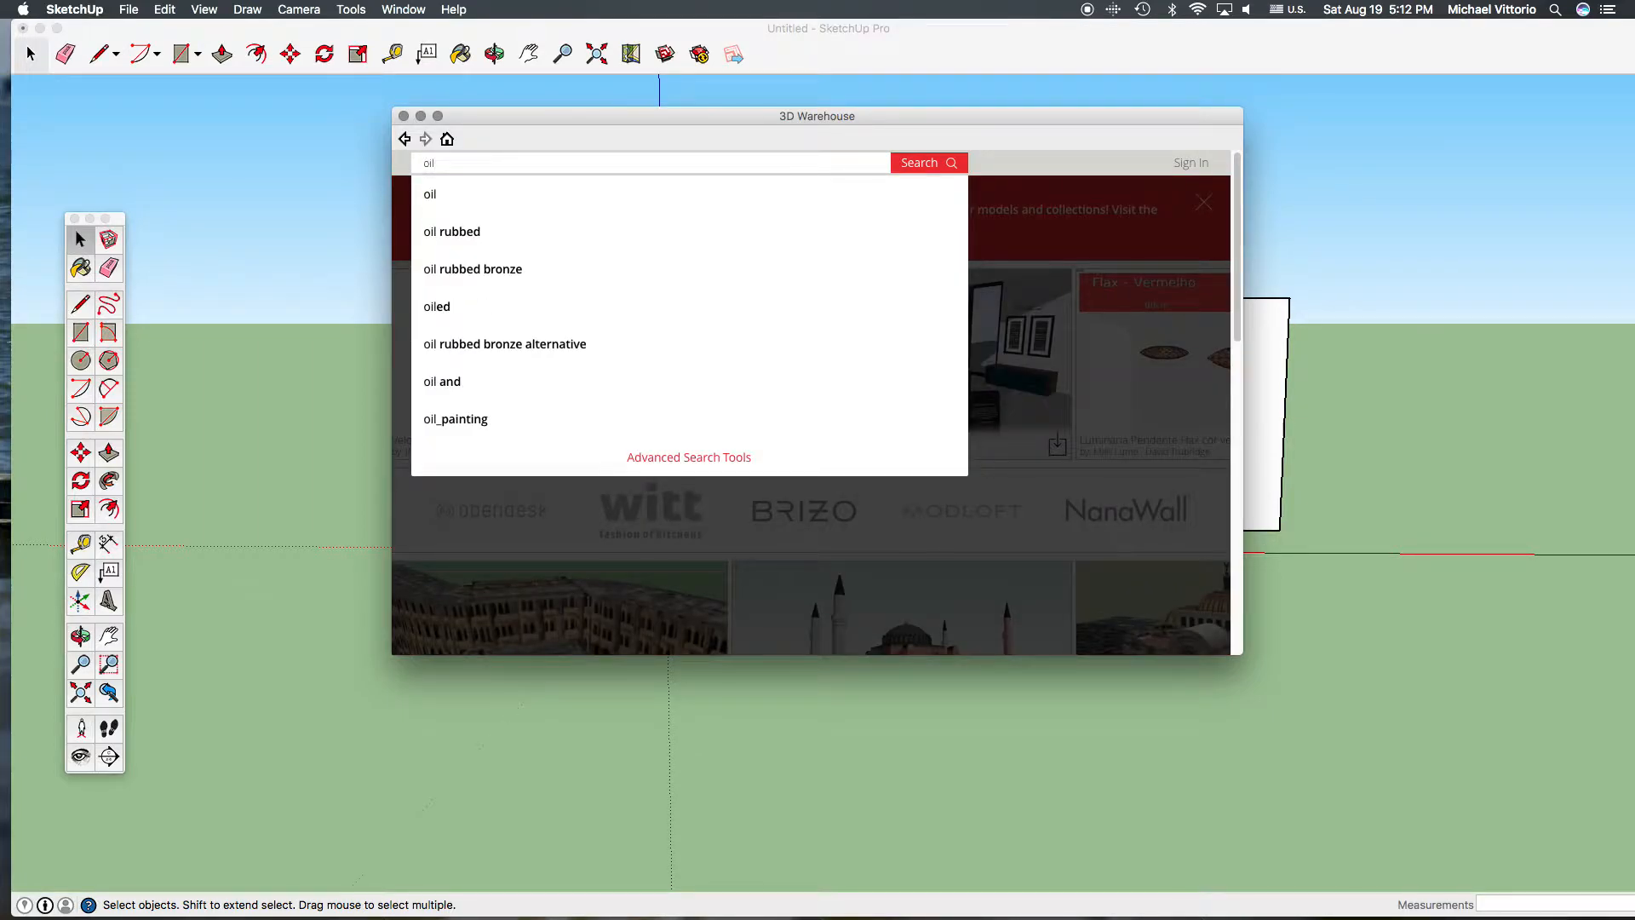
pyautogui.write(' drum')
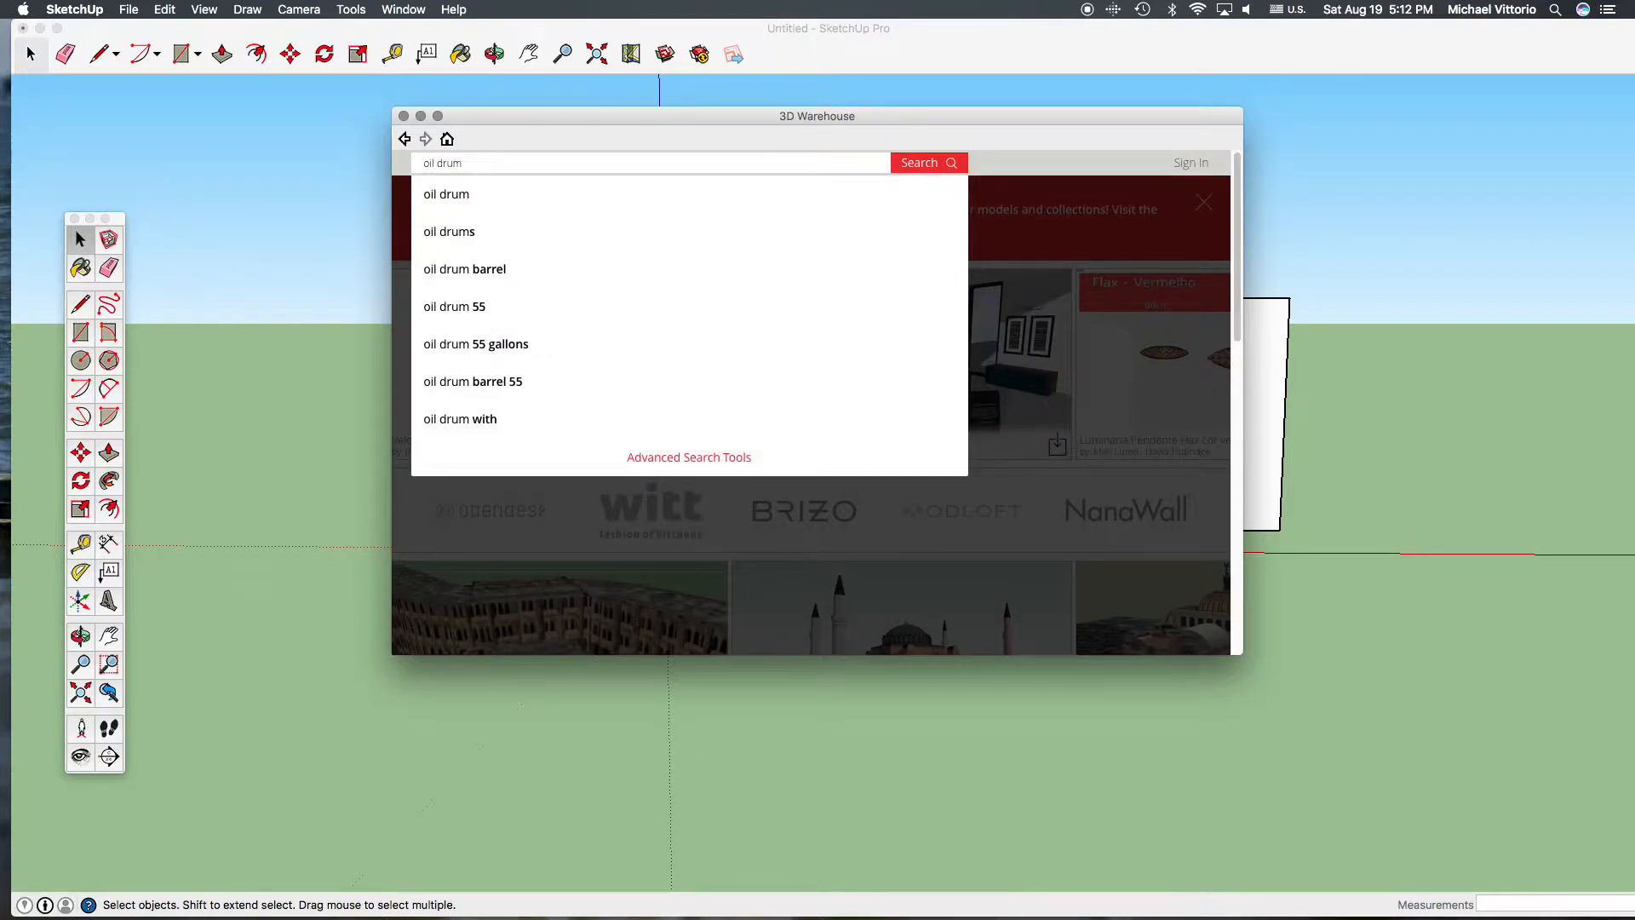
pyautogui.press('Return')
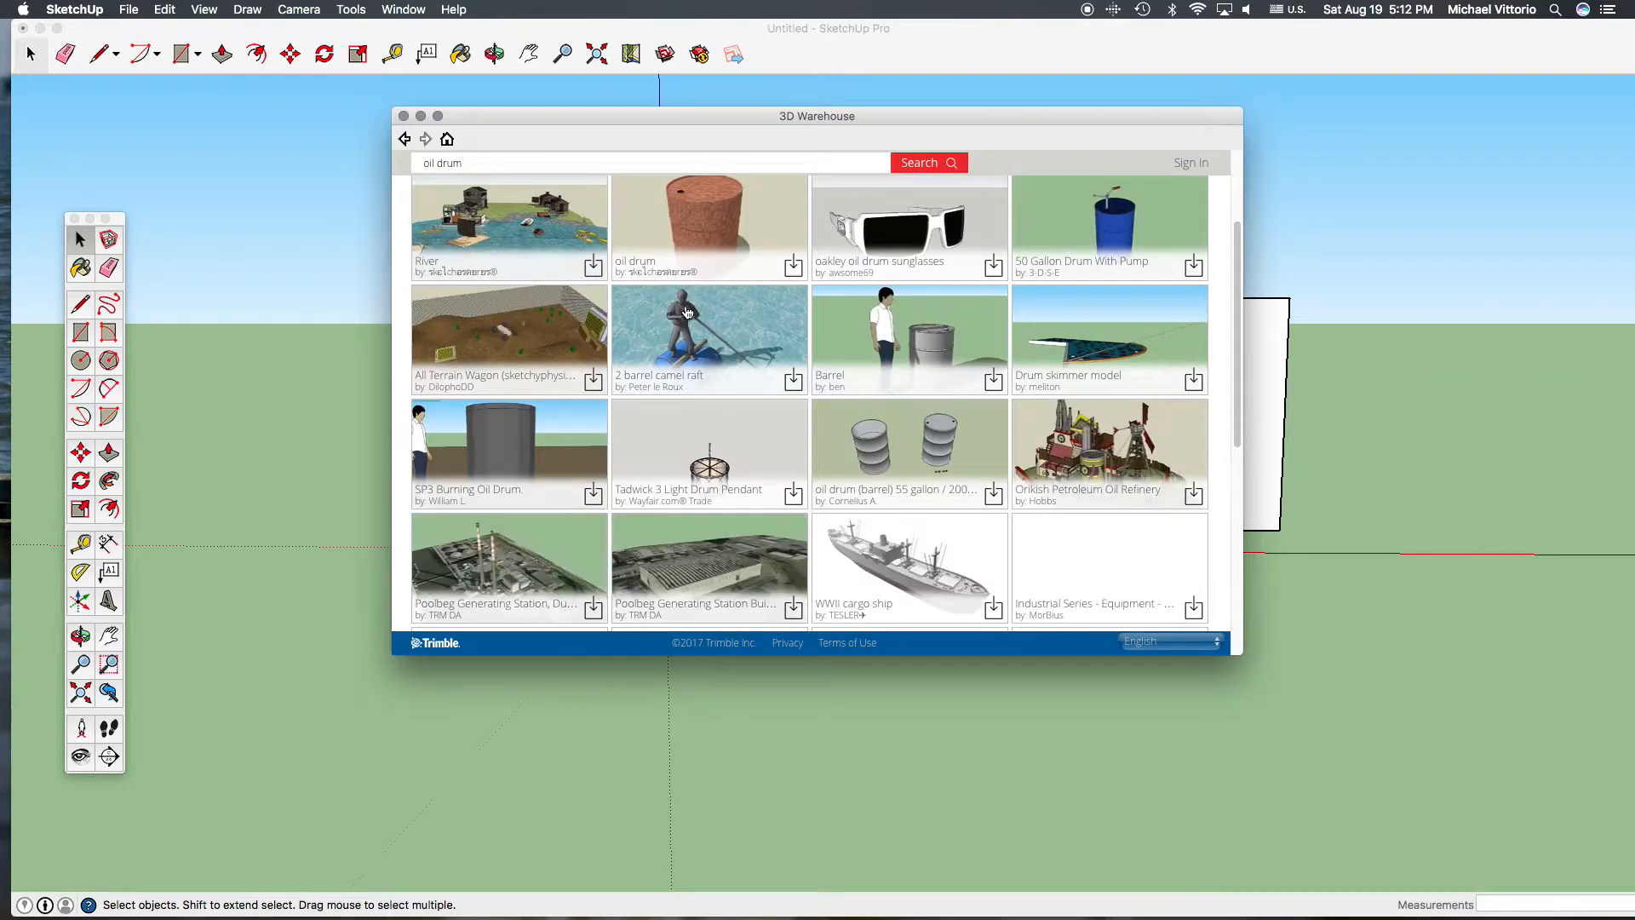
pyautogui.scroll(-5, 740, 349)
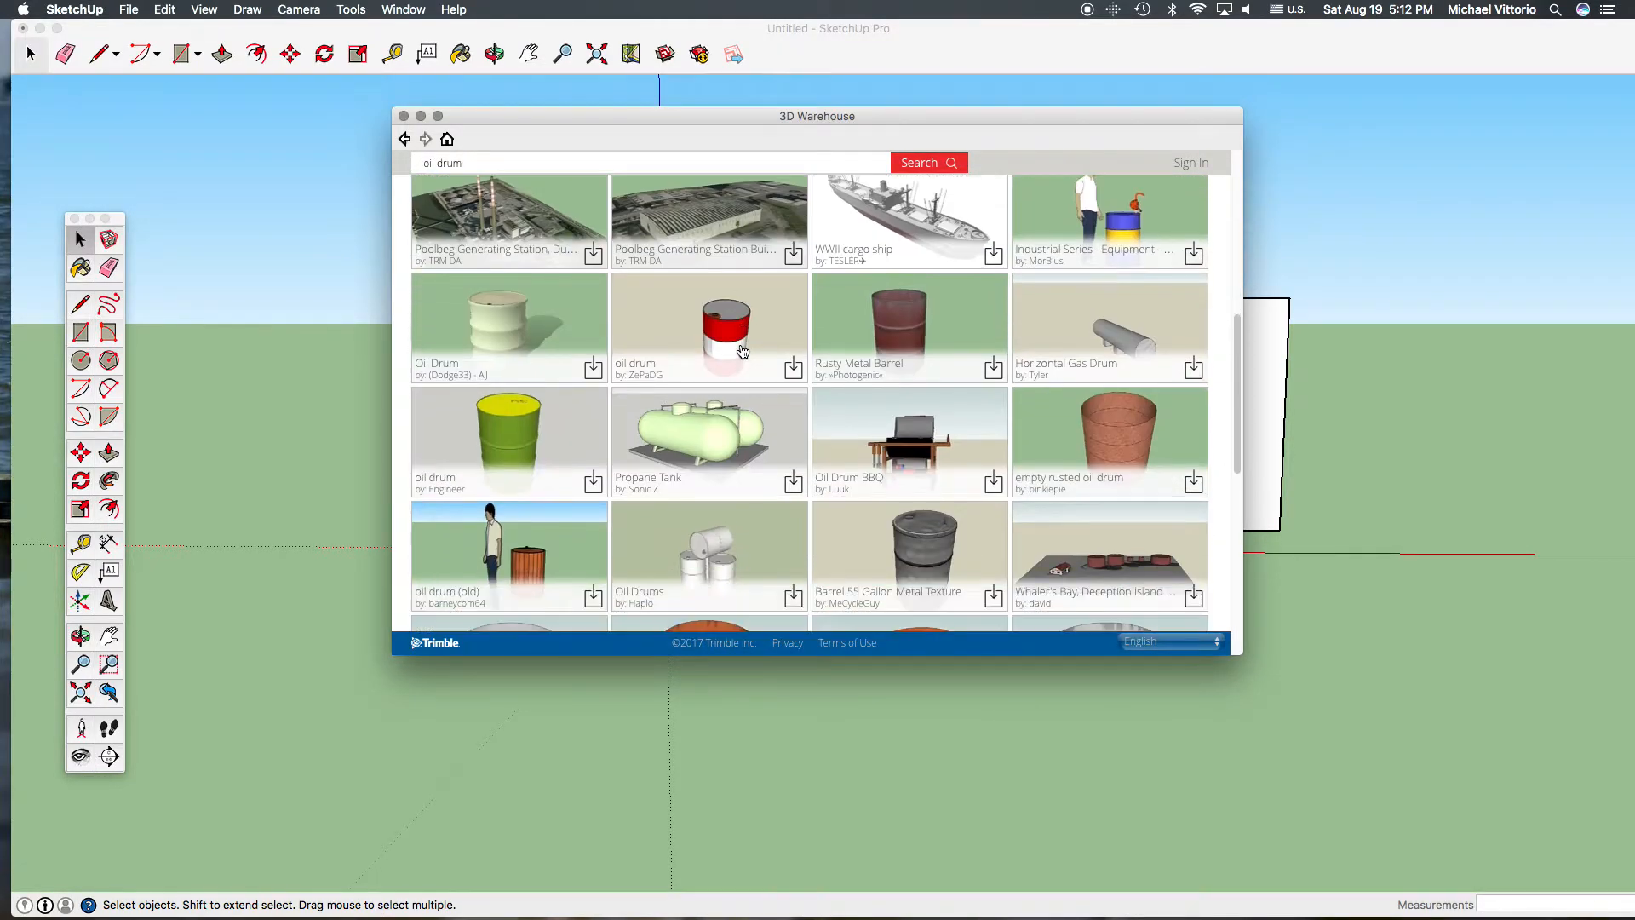
# Load the green oil drum with the yellow lid into the model, place it behind the snowmobile below the "Chemical Energy" text, and deselect it.
pyautogui.click(537, 436)
pyautogui.click(1125, 291)
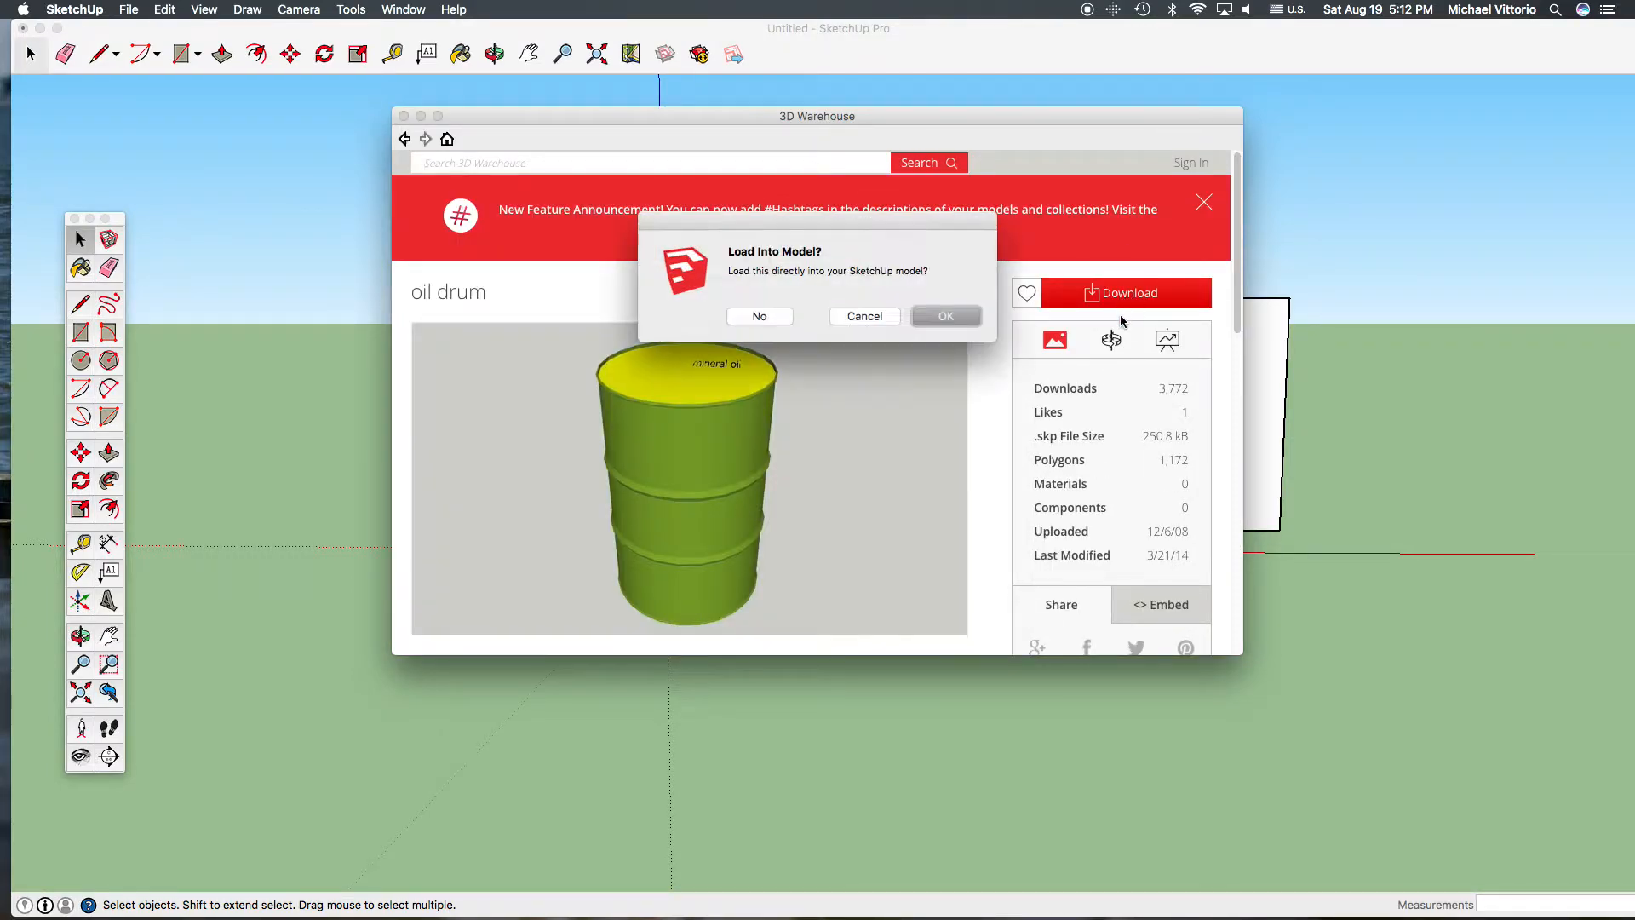
pyautogui.click(952, 320)
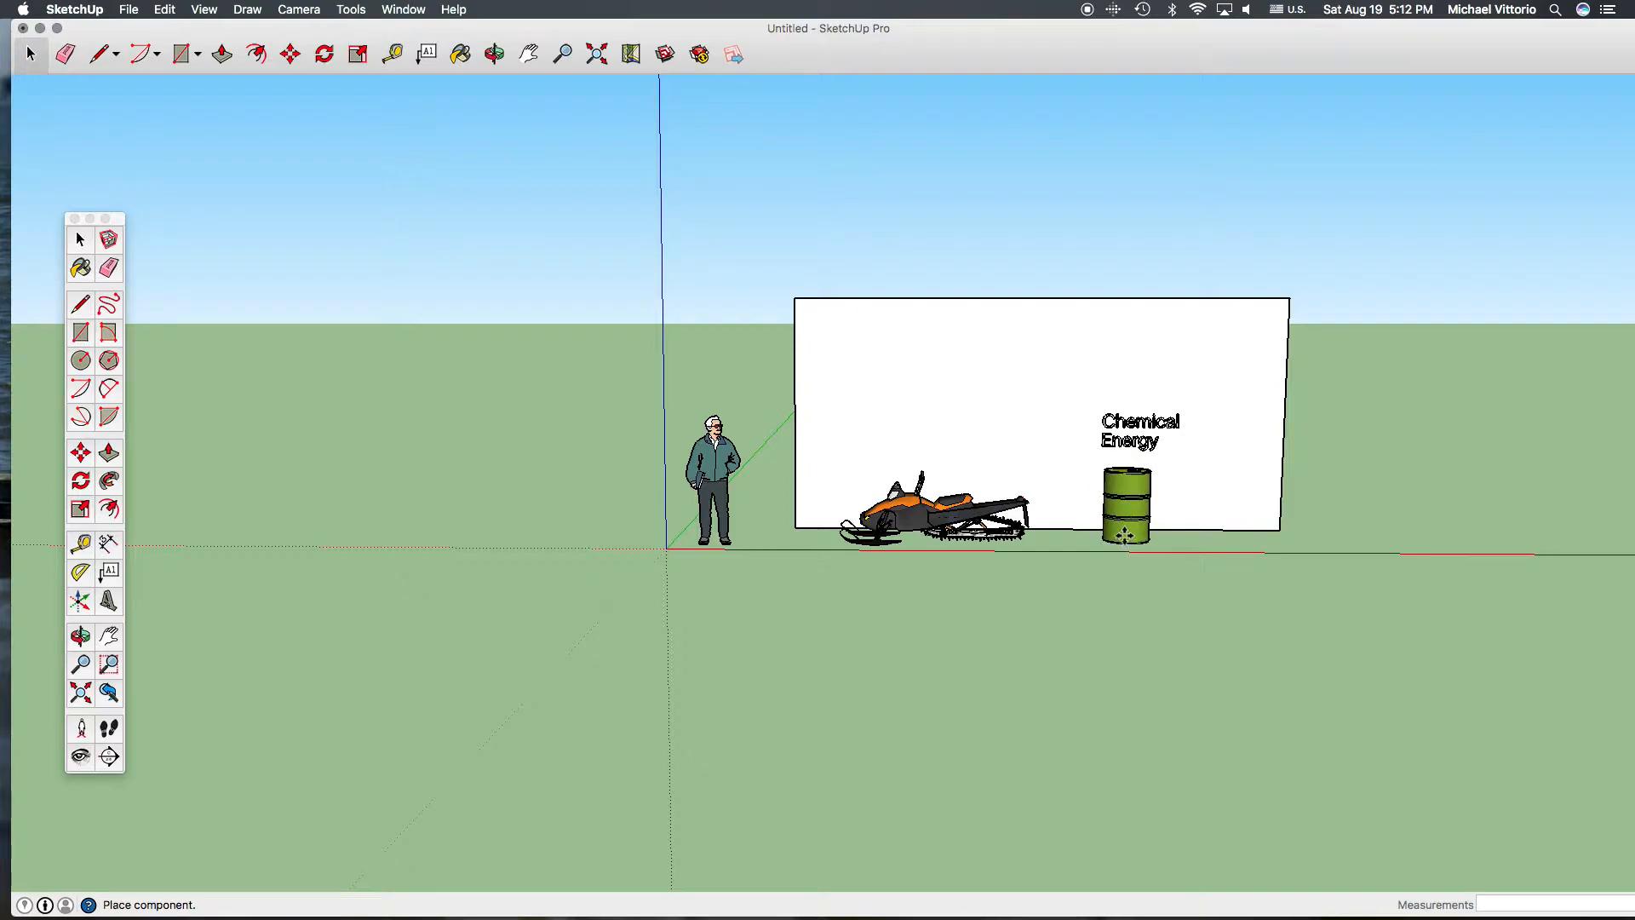
pyautogui.click(1131, 538)
pyautogui.press('m')
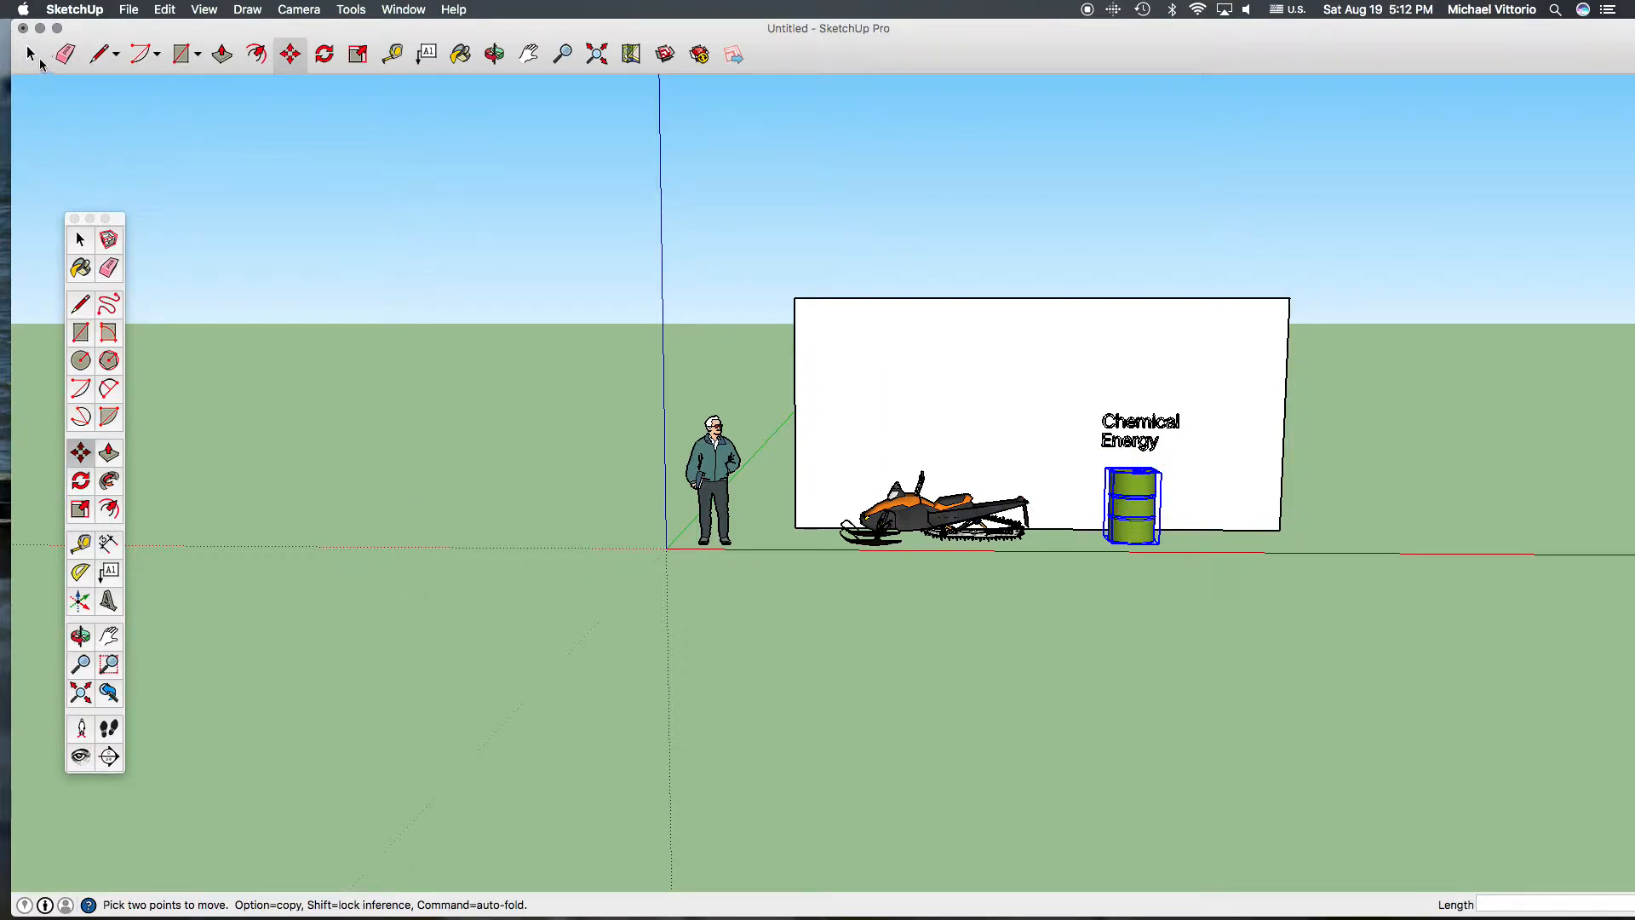
pyautogui.click(34, 56)
pyautogui.click(281, 203)
# Draw a leader line from the lower edge of the "Chemical Energy" text to the snowmobile's rear and end the line there.
pyautogui.click(100, 56)
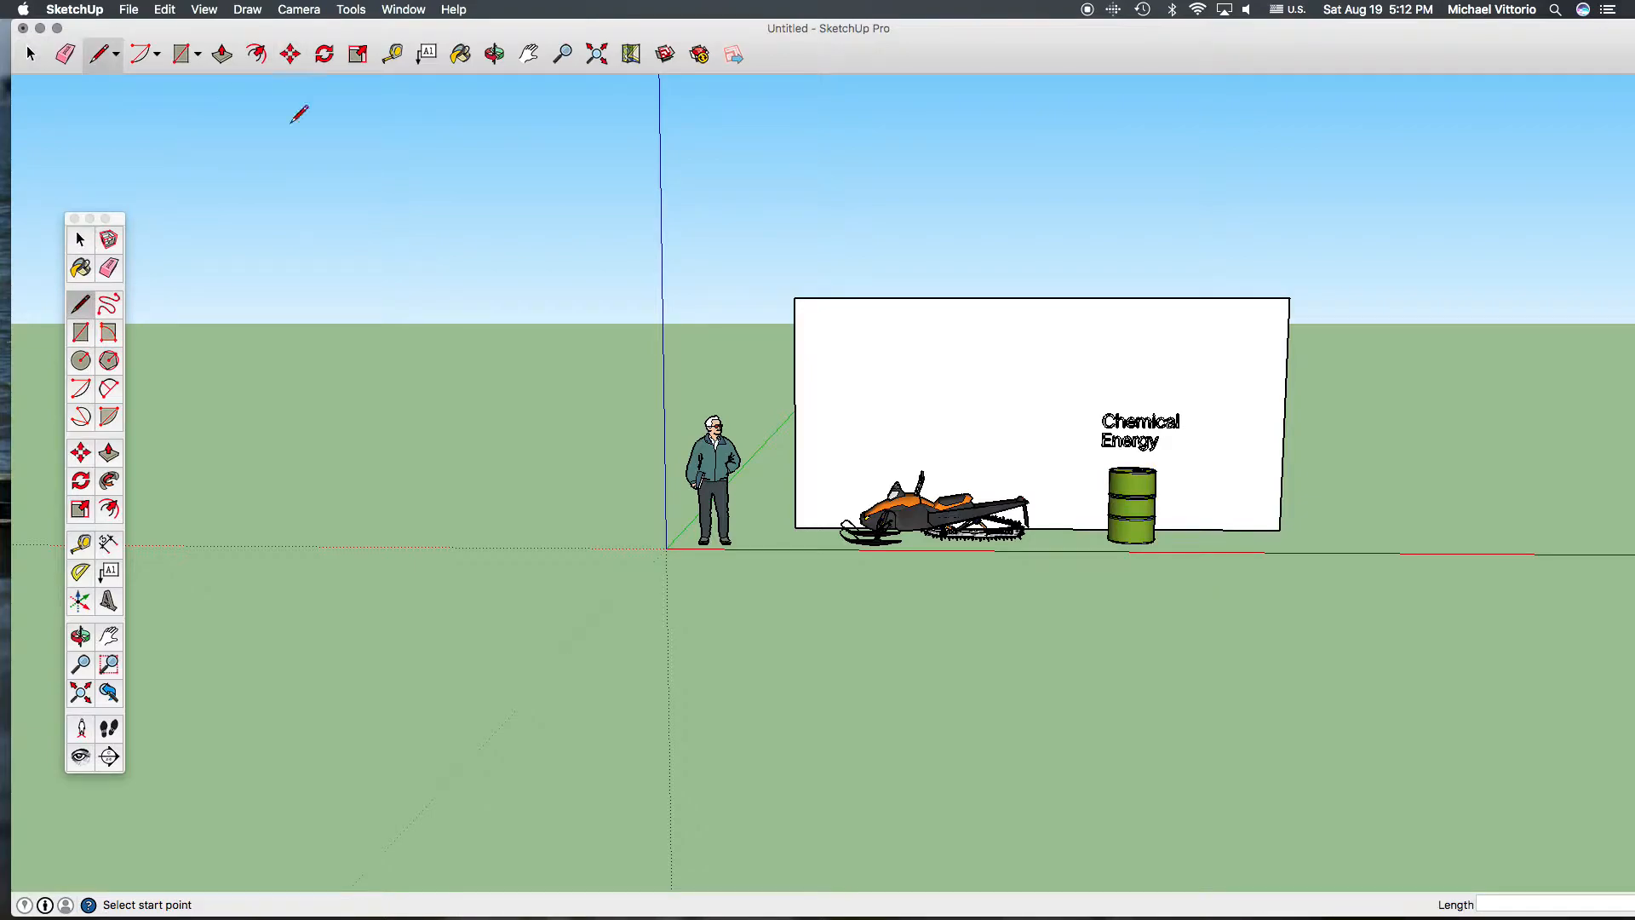
pyautogui.click(1102, 445)
pyautogui.click(998, 504)
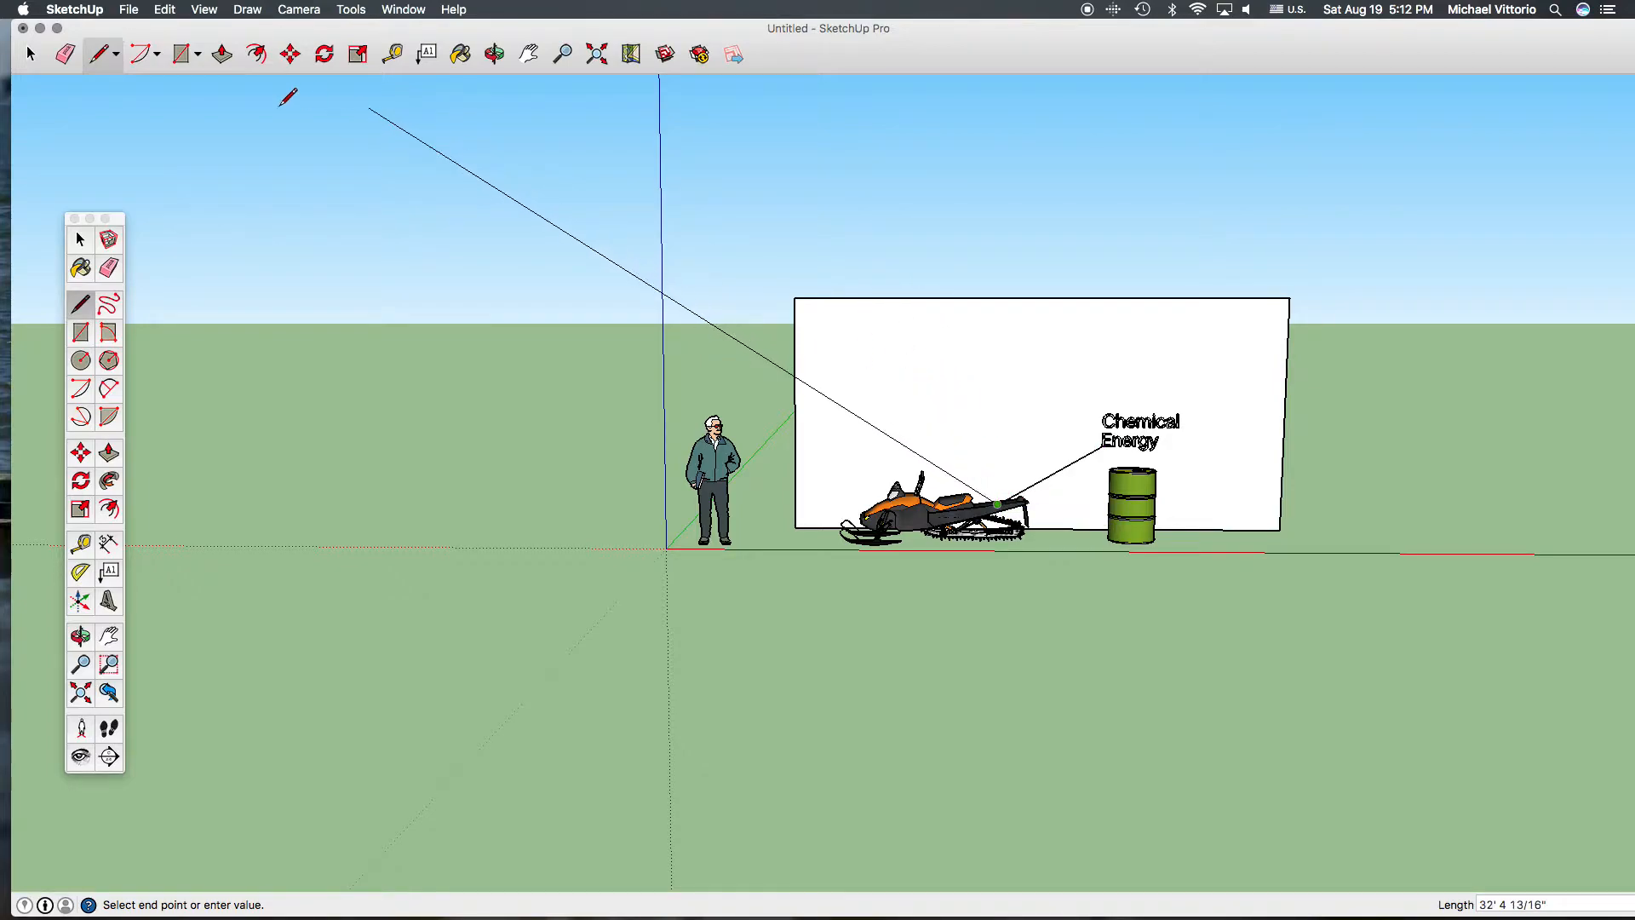
pyautogui.click(31, 55)
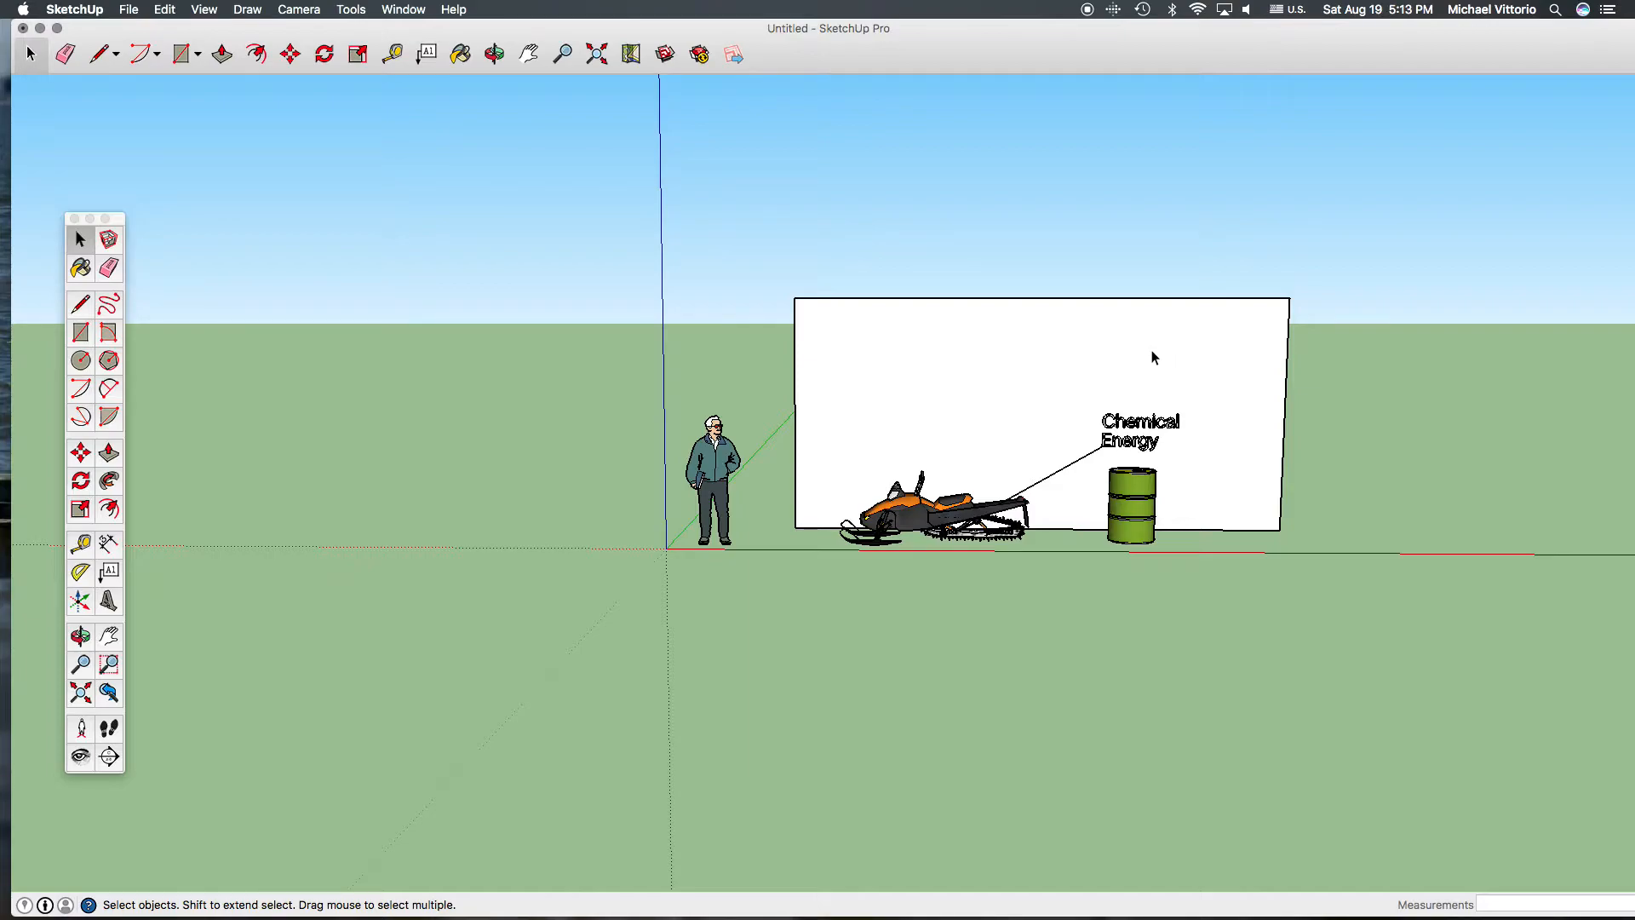
# Move the wall group sideways by about 15/16", away from the standing person.
pyautogui.click(1124, 346)
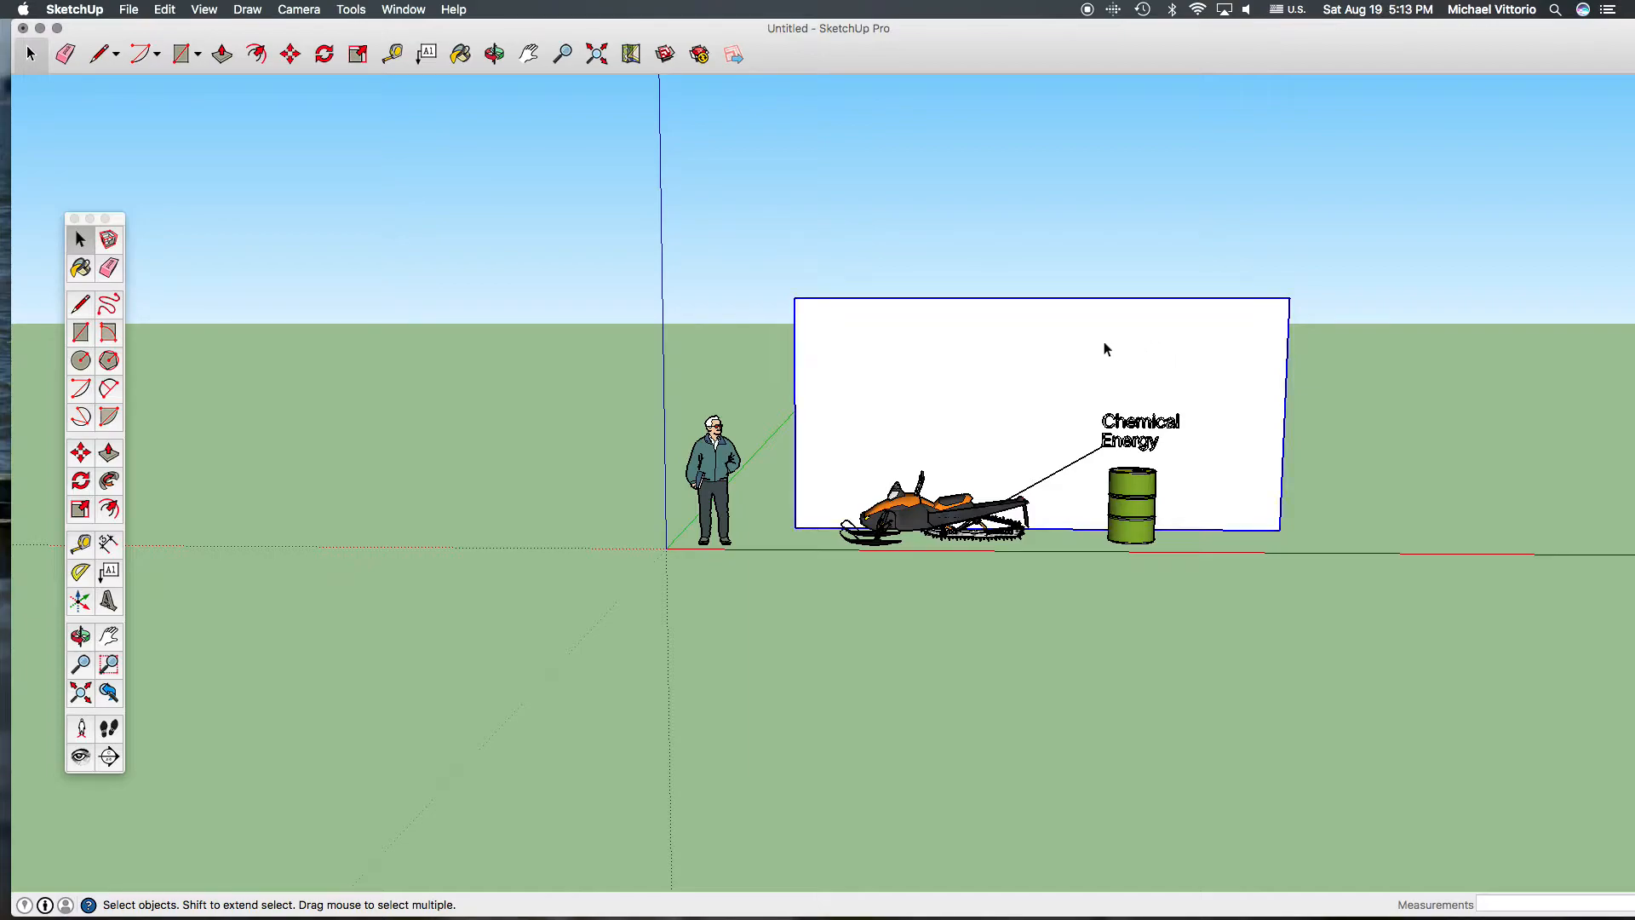
pyautogui.click(289, 54)
pyautogui.click(864, 357)
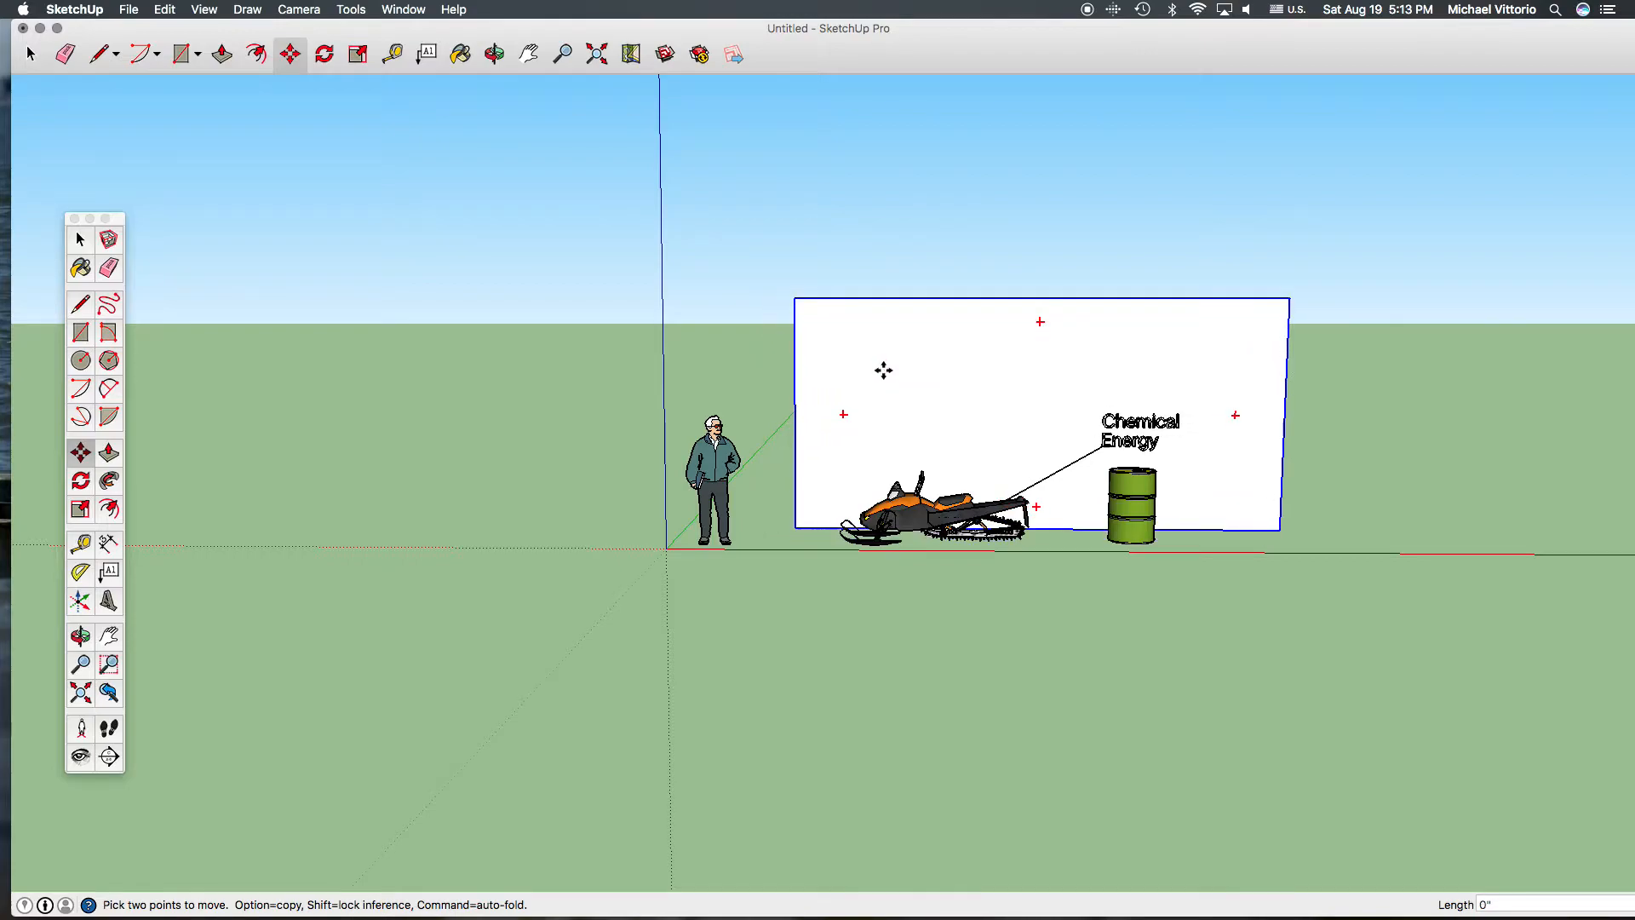
pyautogui.click(886, 371)
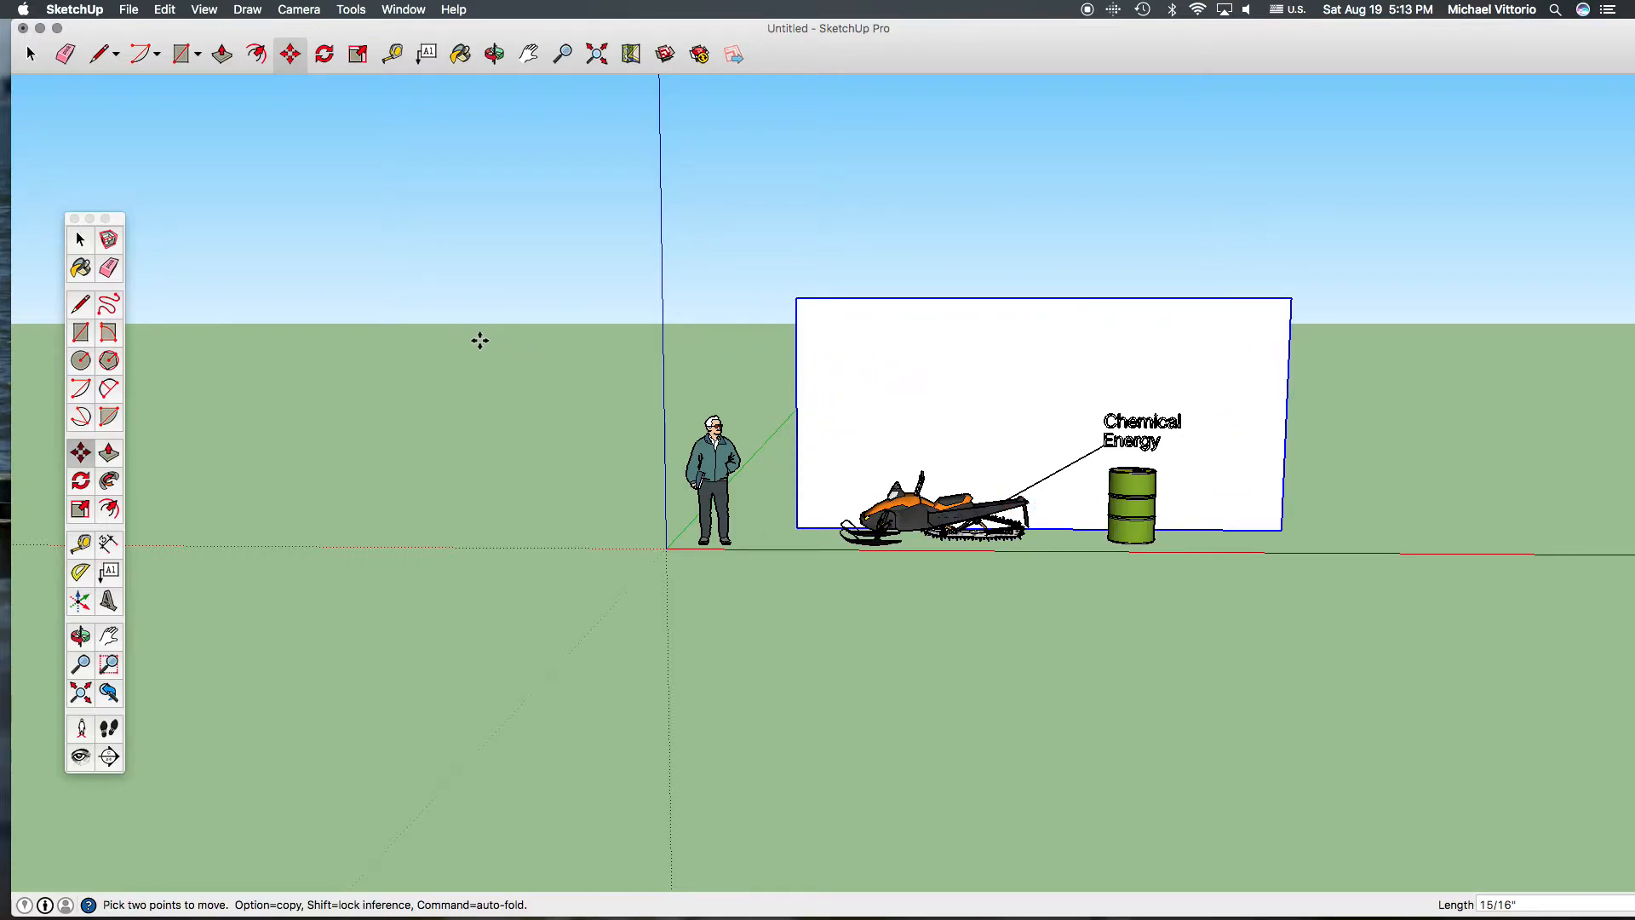
pyautogui.click(31, 54)
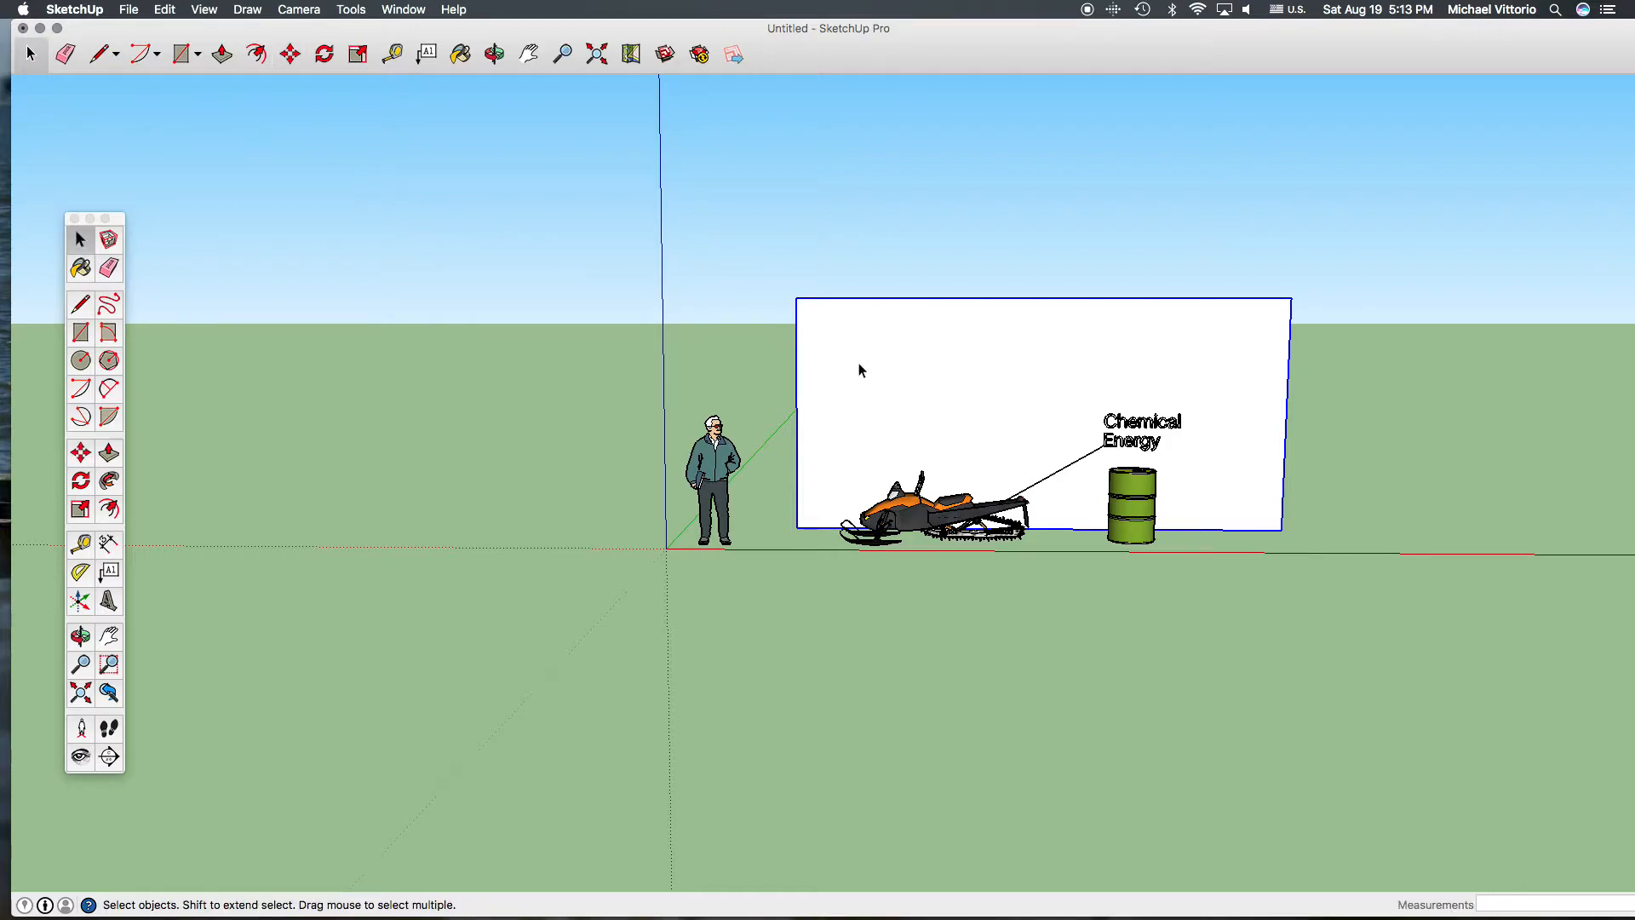
# Copy the selected wall group to the clipboard.
pyautogui.press('super+c')
pyautogui.click(164, 10)
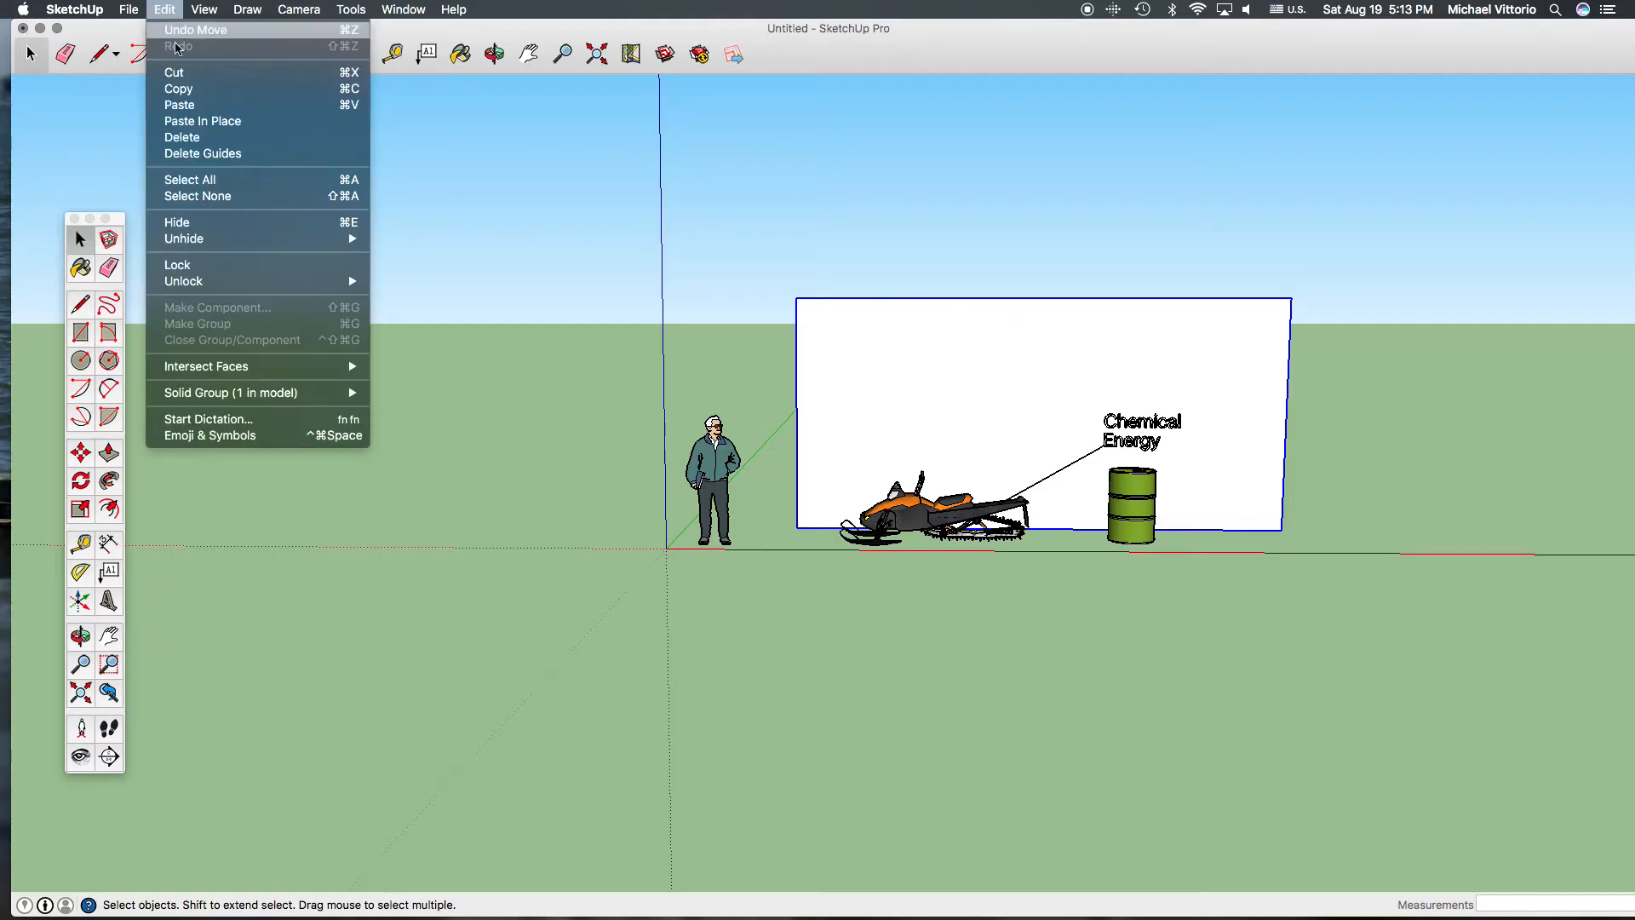
pyautogui.click(192, 92)
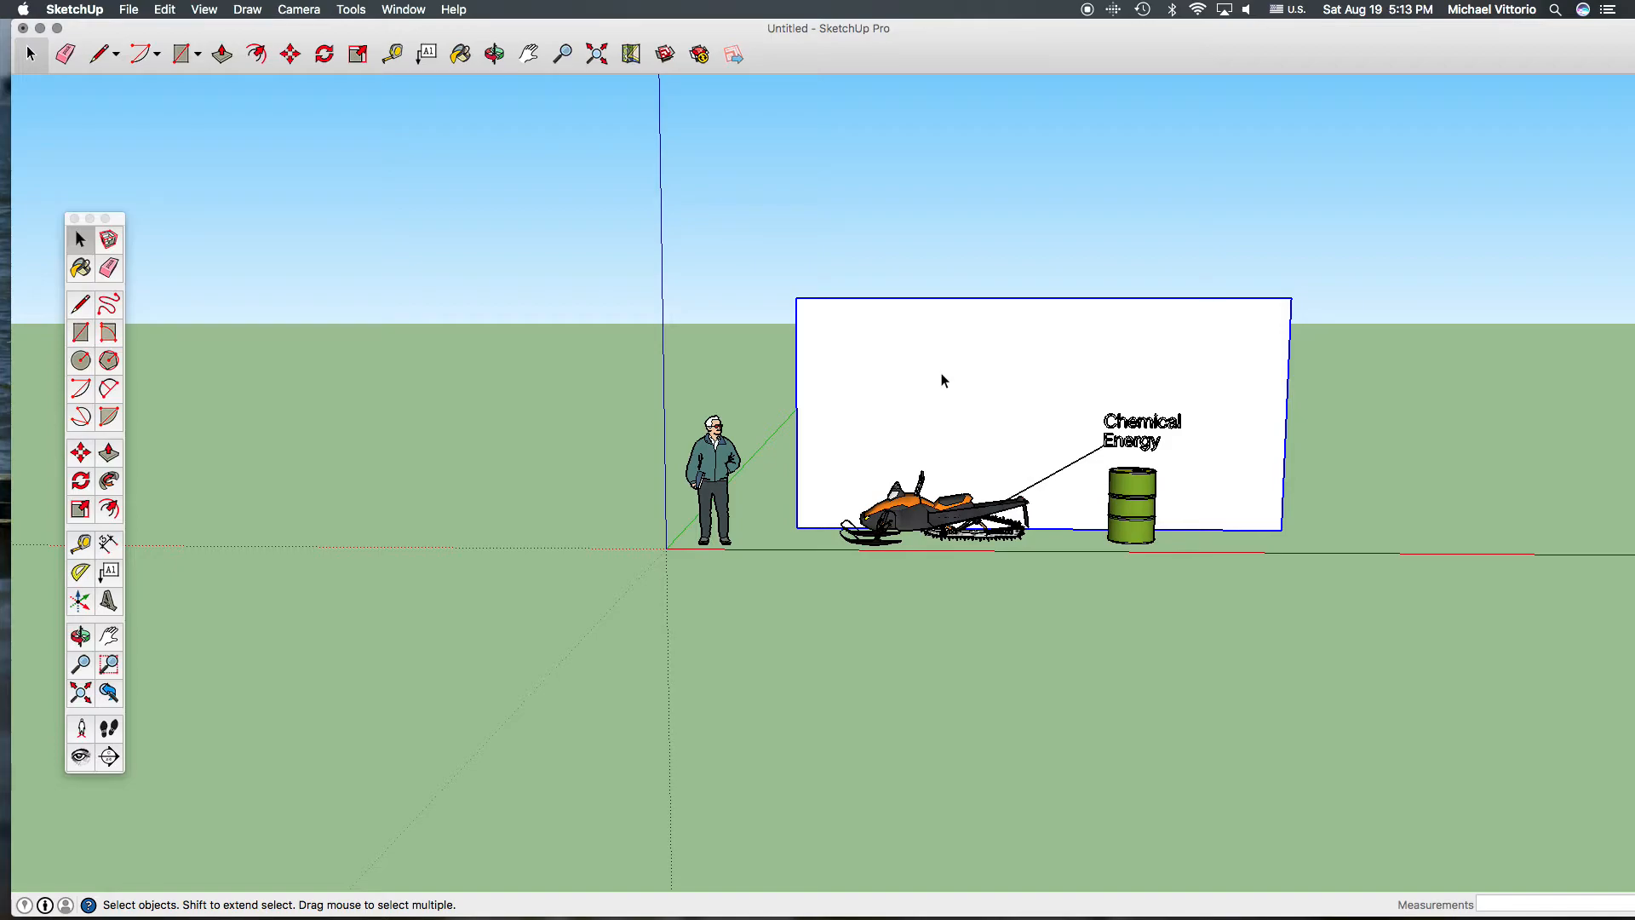
# Delete the wall group and the standing person figure from the scene.
pyautogui.press('Delete')
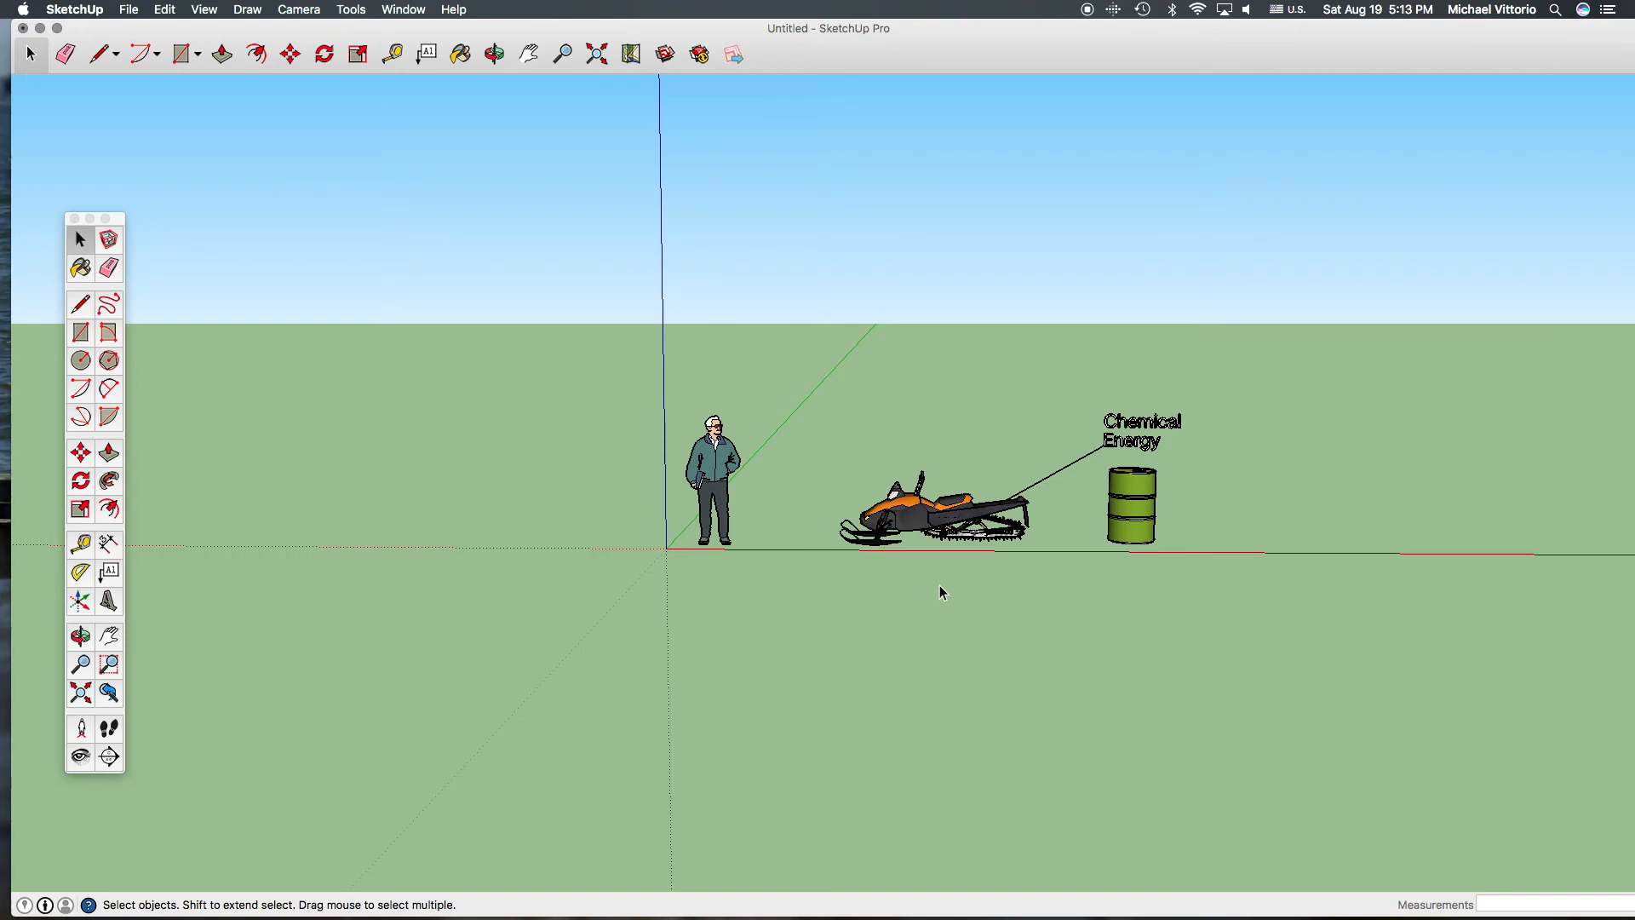
pyautogui.click(722, 469)
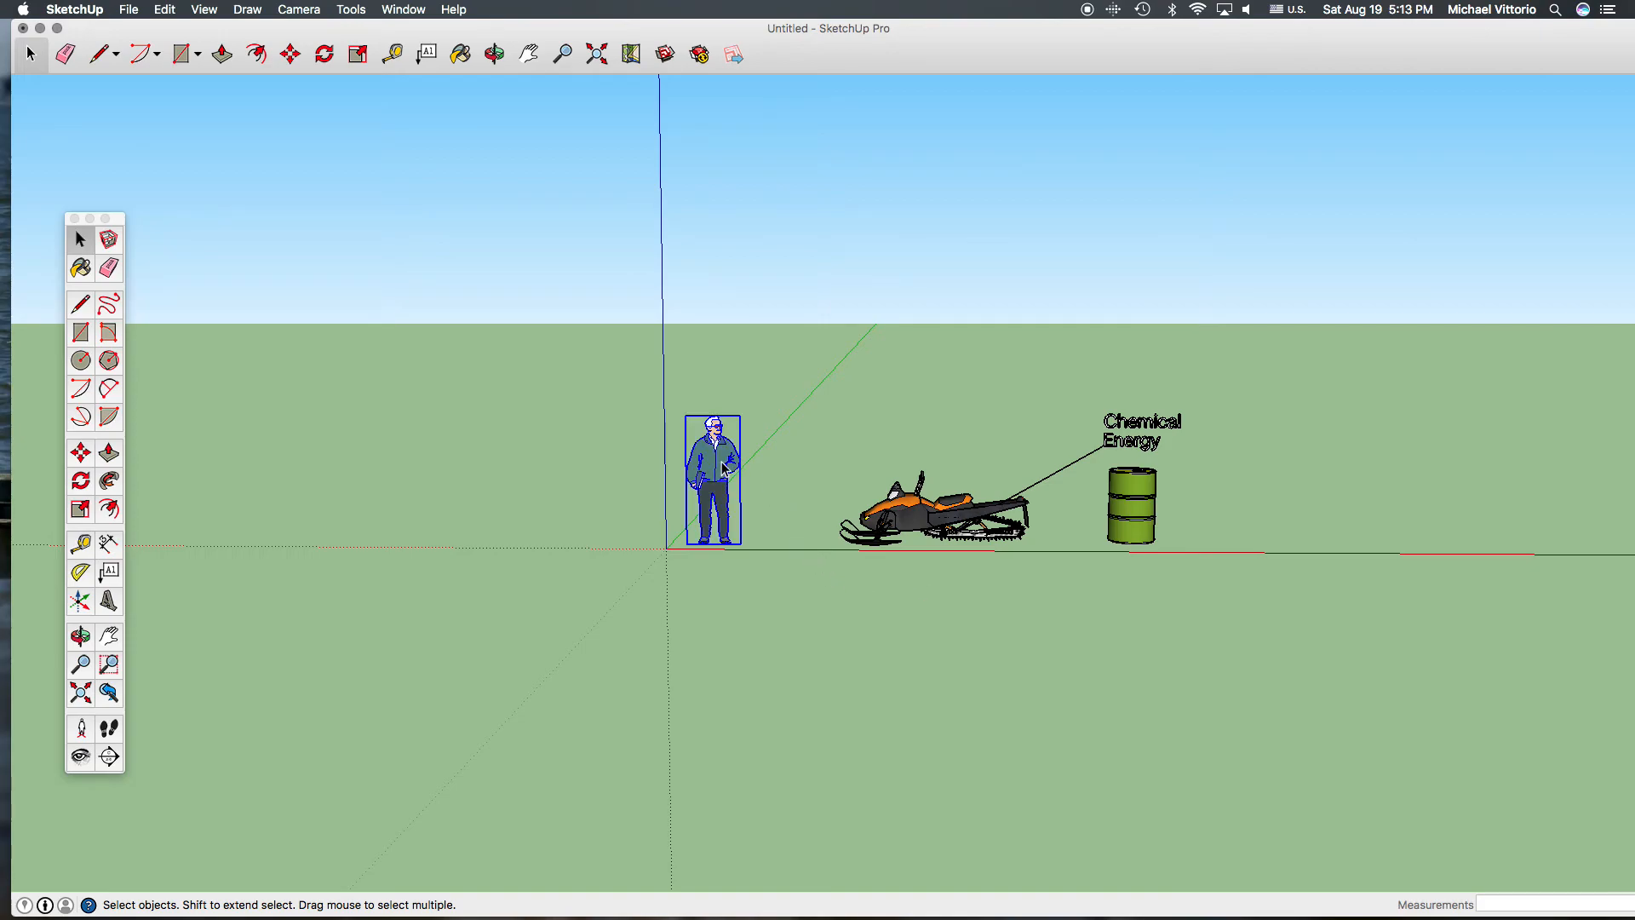
pyautogui.press('Delete')
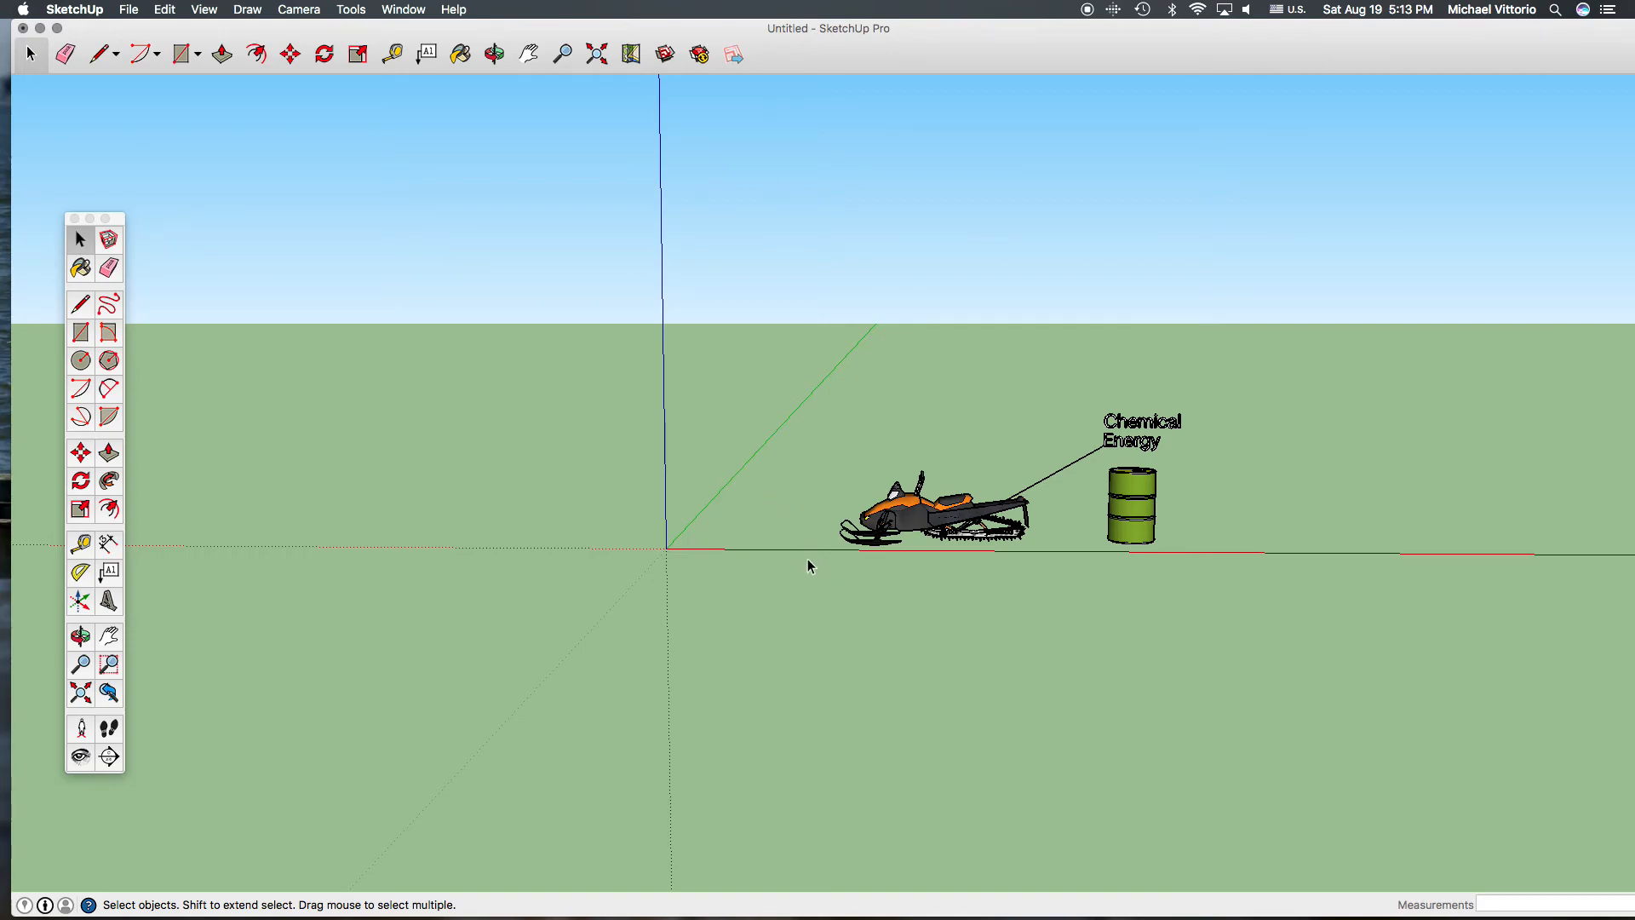